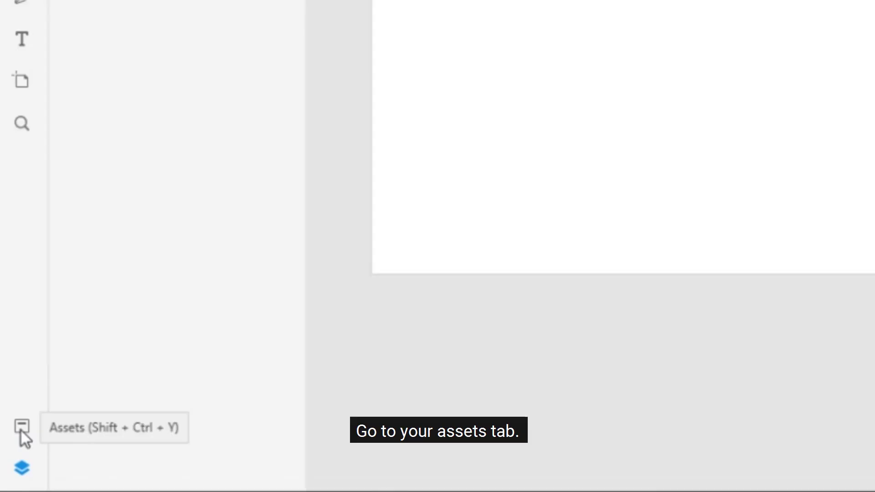
Step: Place the black headphones component from the assets in the centre of the BeatsWebsiteRedesign artboard
left_click(20, 431)
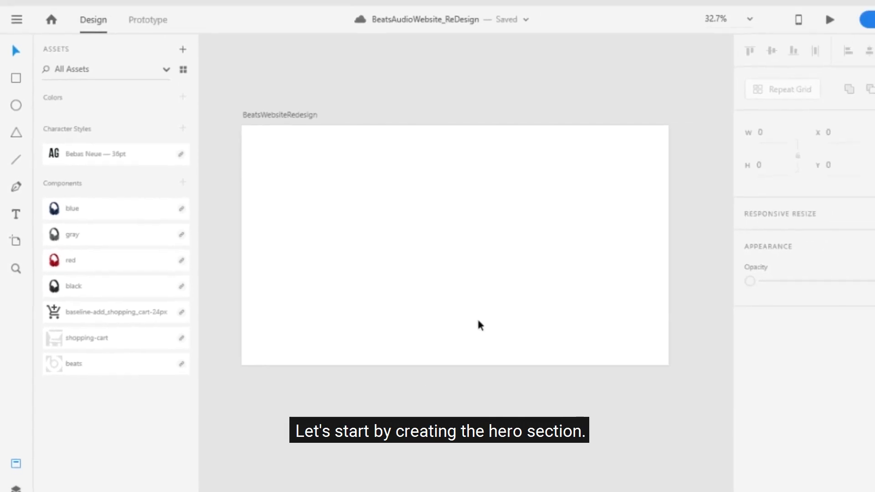
left_click_drag(436, 111, 444, 124)
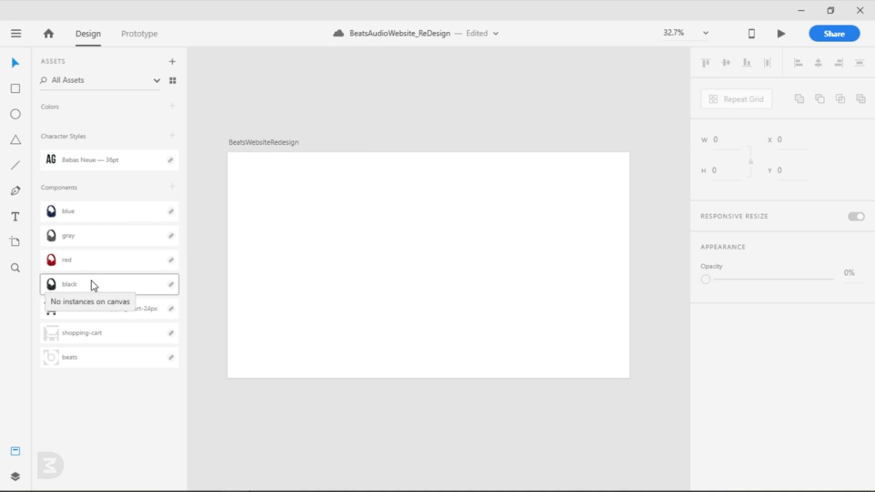
left_click_drag(90, 280, 416, 274)
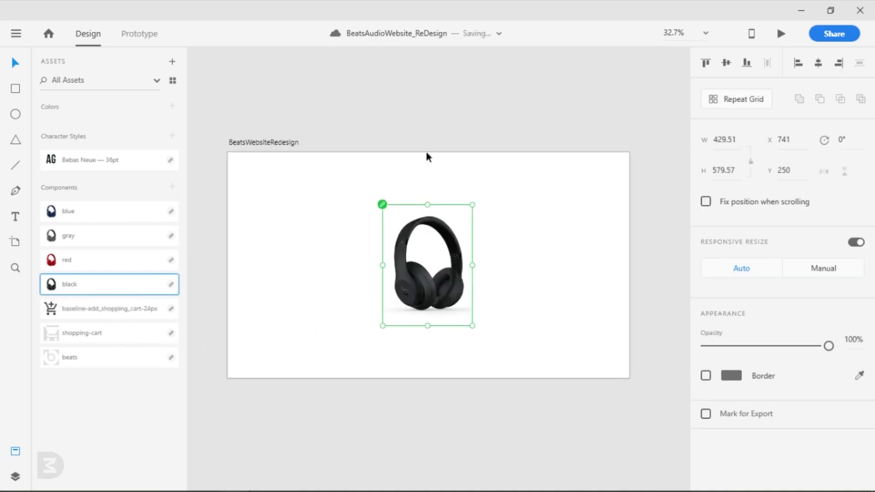
left_click(476, 123)
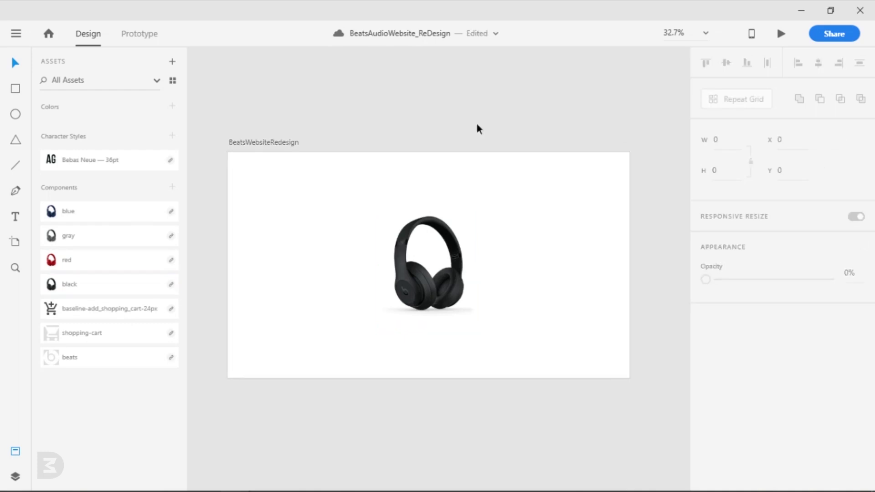
scroll(438, 398, "up", 1)
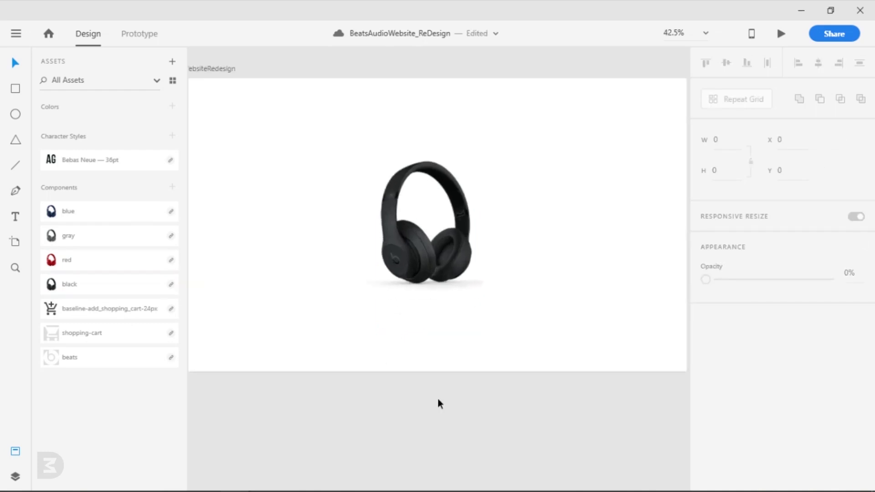
left_click_drag(463, 376, 451, 408)
left_click(428, 315)
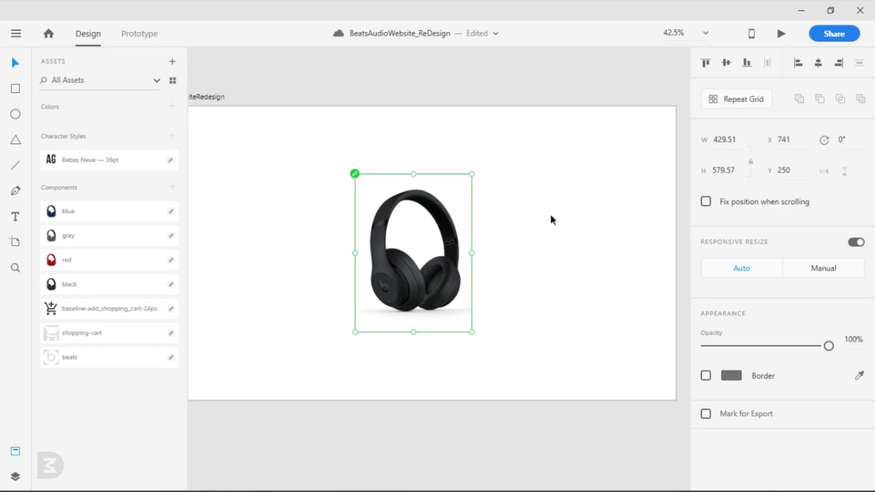
left_click(496, 73)
Step: Add the text "BE" on the artboard just left of the headphones
left_click(15, 220)
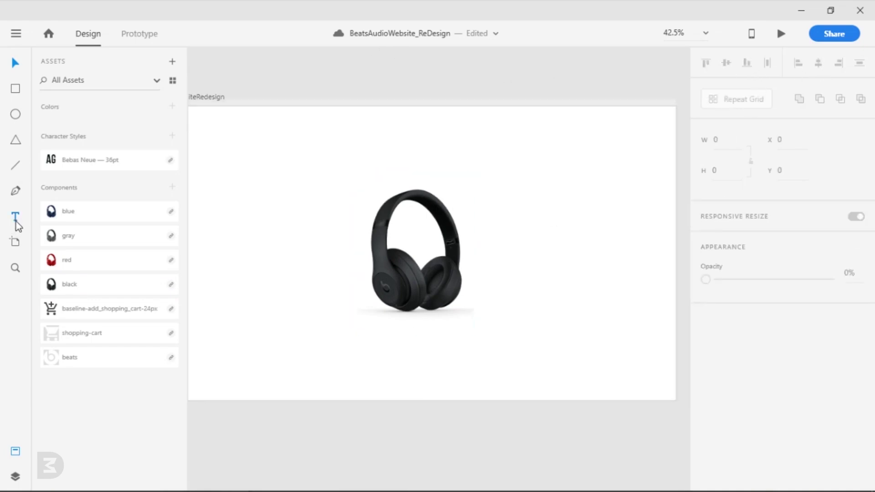
left_click(264, 265)
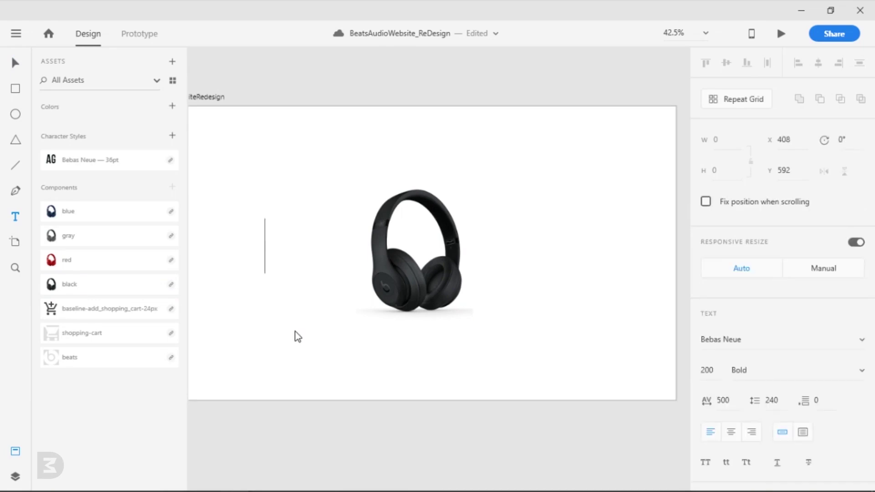
type("B")
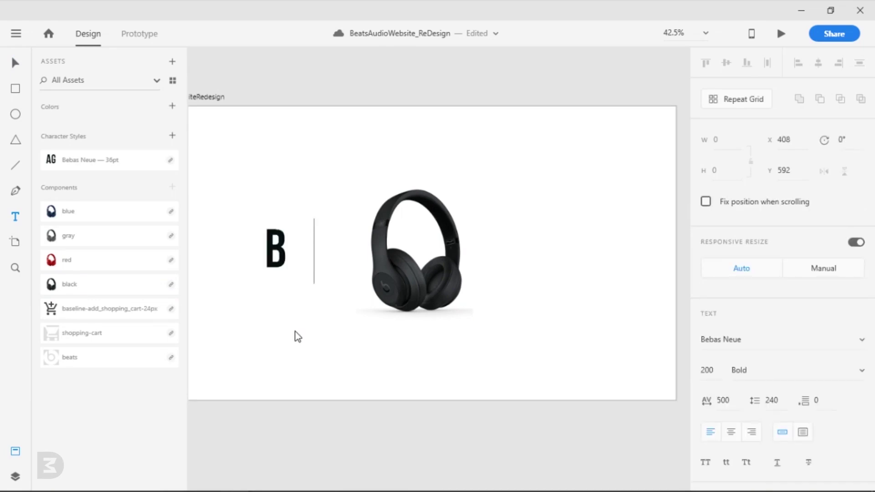
type("E")
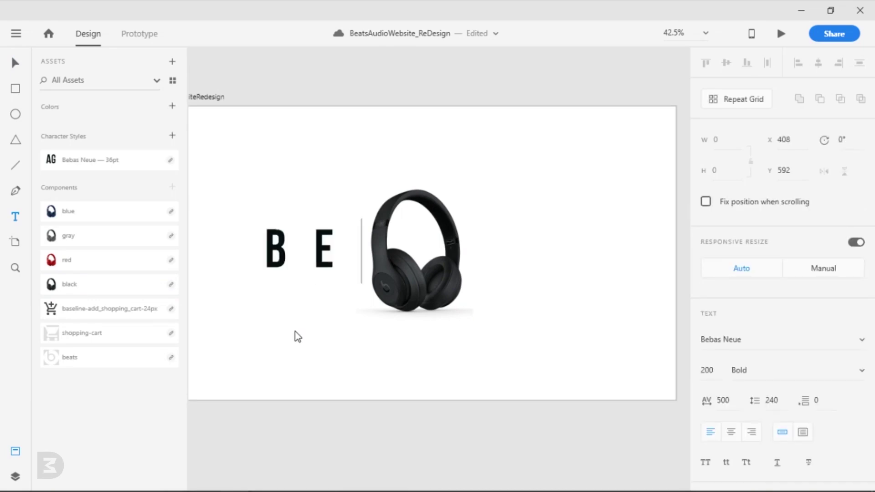
left_click(14, 62)
left_click_drag(278, 248, 274, 261)
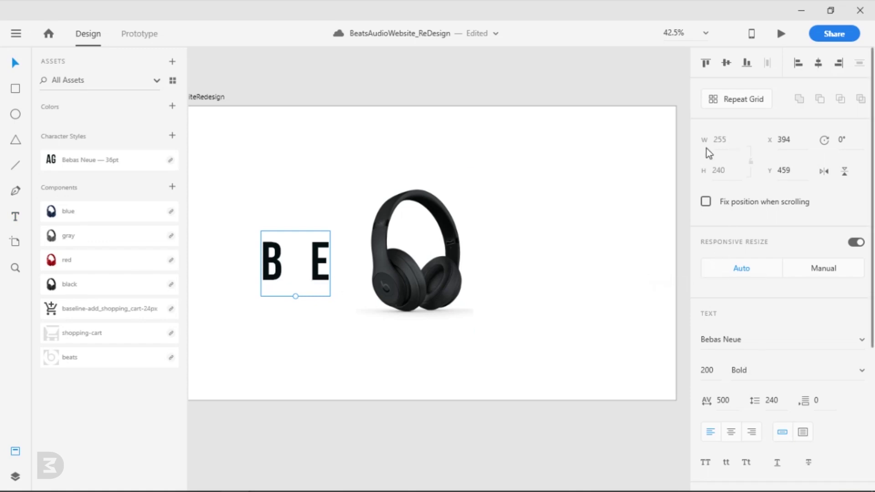
Step: Enlarge the "BE" text to a font size of 238
left_click(713, 373)
key("shift+Up")
left_click_drag(716, 329, 703, 251)
key("Return")
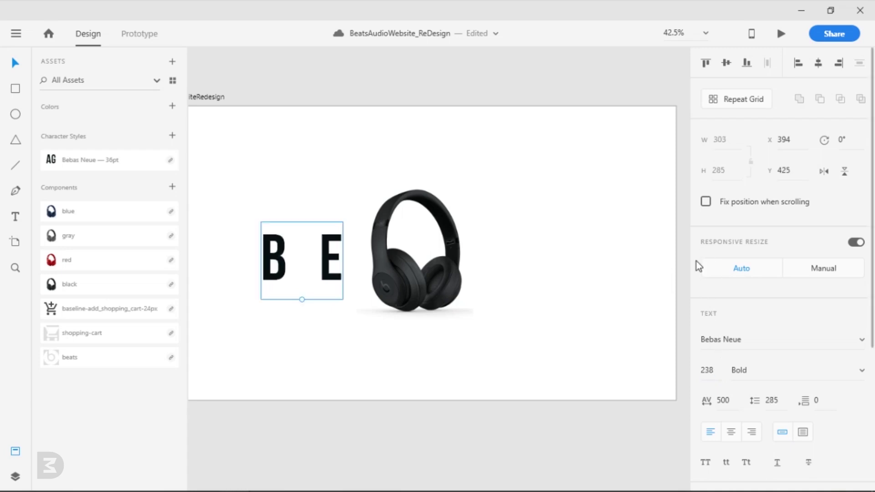
left_click(535, 426)
Step: Nudge the "BE" text away from the headphones to X 377 and Y 423
scroll(449, 401, "down", 2)
left_click(356, 304)
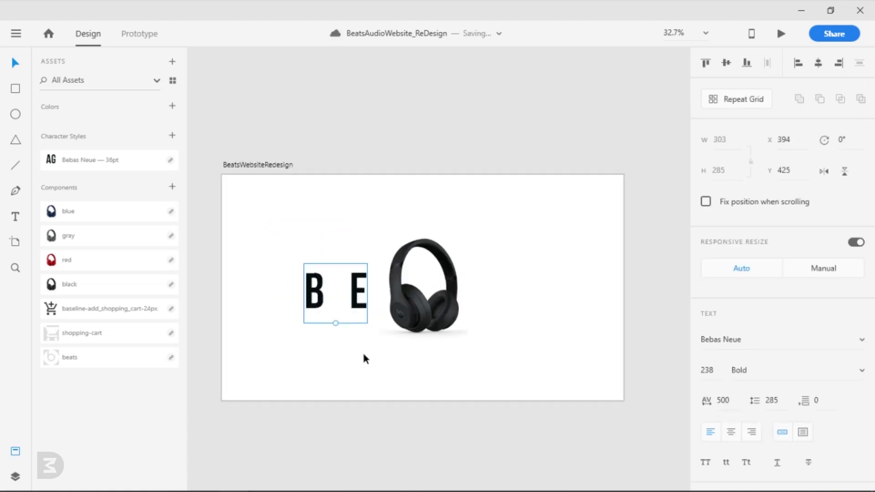
key("Left")
key("Left")
key("Left")
key("Left")
key("Left")
key("Left")
key("Left")
key("Left")
key("Left")
key("Left")
key("Left")
key("Left")
key("Left")
key("Left")
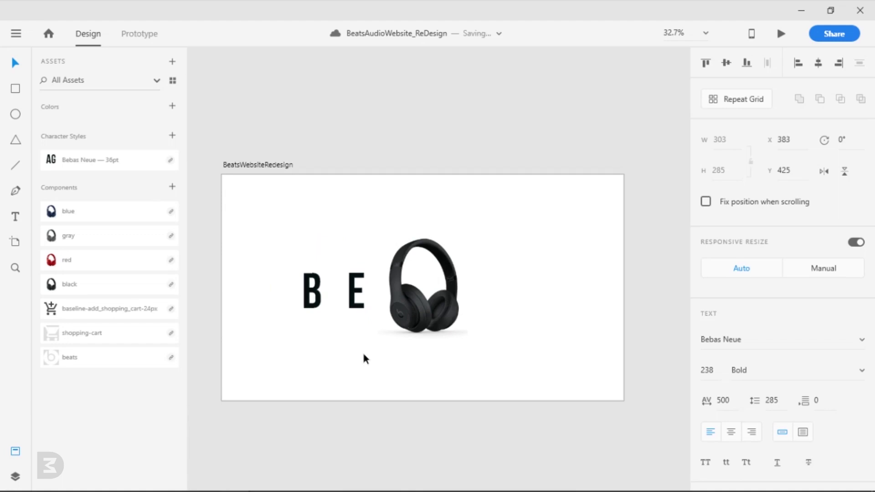
key("Left")
key("Left")
key("Left")
key("Up")
key("Up")
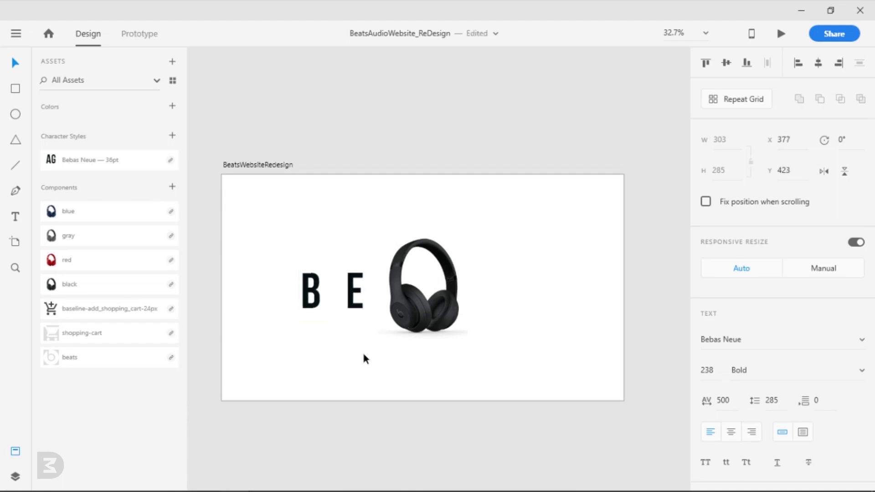
Step: Align the "BE" text and the headphones vertically to their middle
left_click(424, 282, "shift")
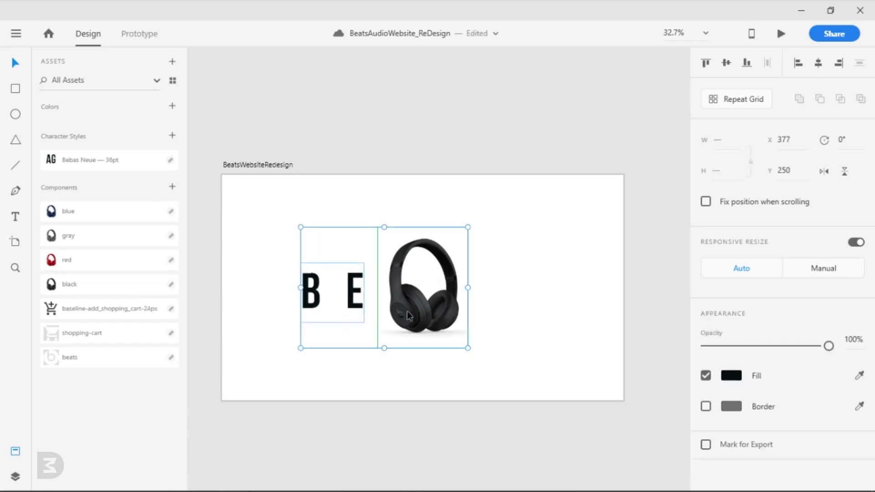
left_click(728, 61)
left_click(496, 121)
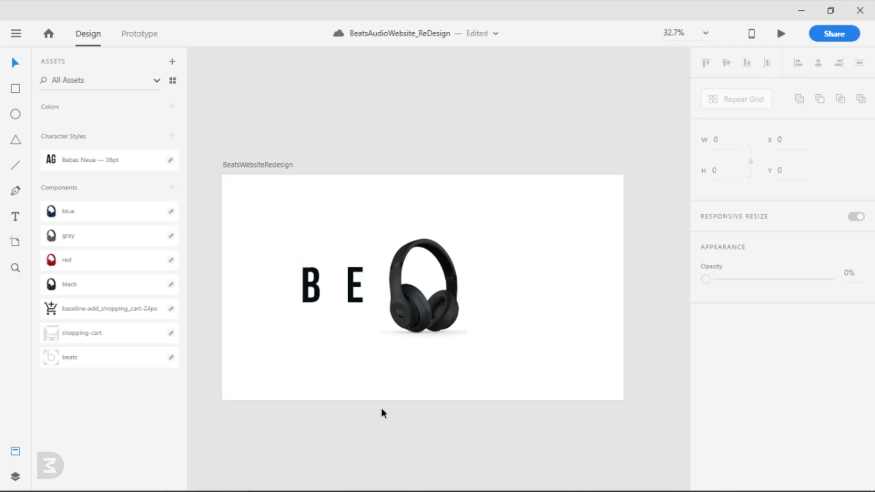
Step: Duplicate the "BE" text to the other side of the headphones at X 1240 and change the copy to "TS"
left_click(356, 294)
left_click_drag(355, 294, 536, 297)
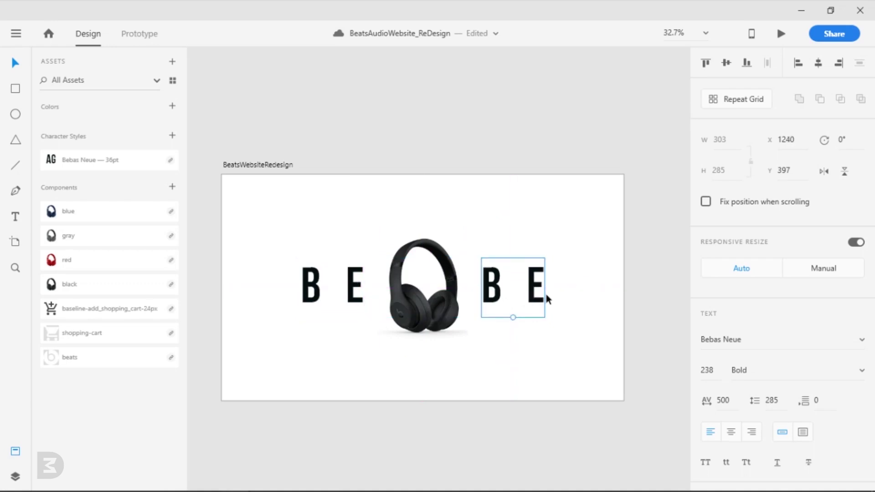
key("Delete")
double_click(539, 301)
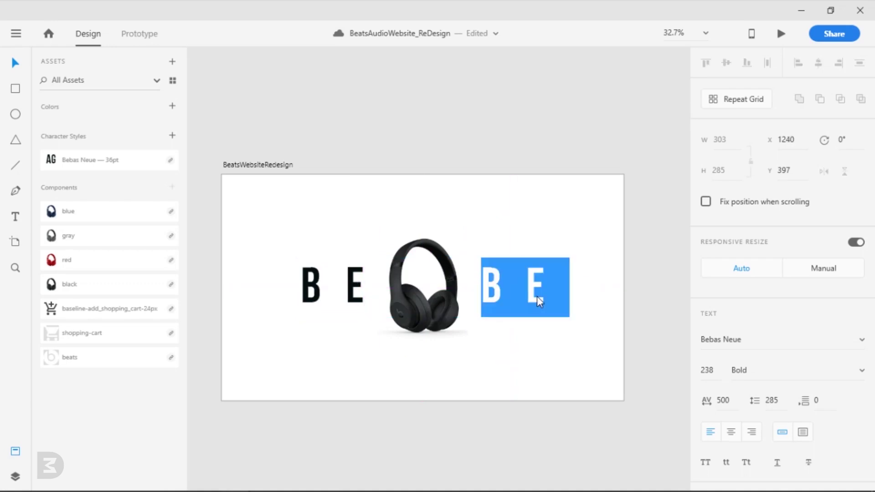
type("TS")
left_click(10, 66)
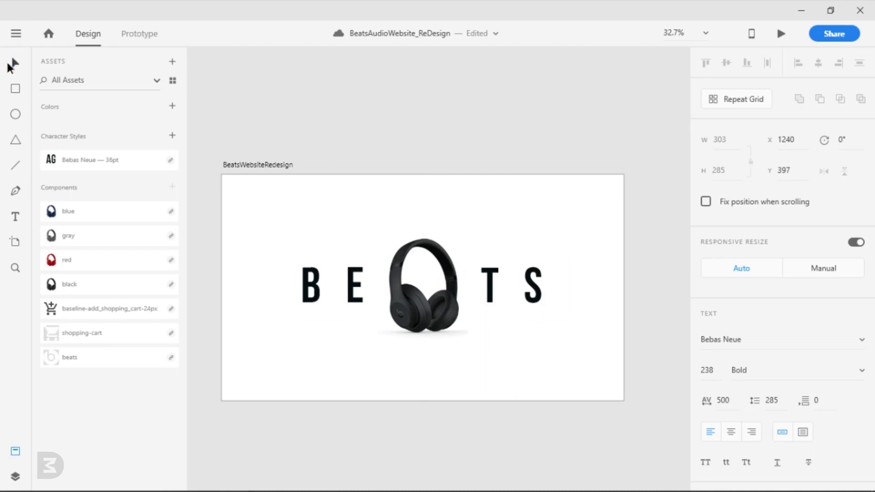
left_click(331, 125)
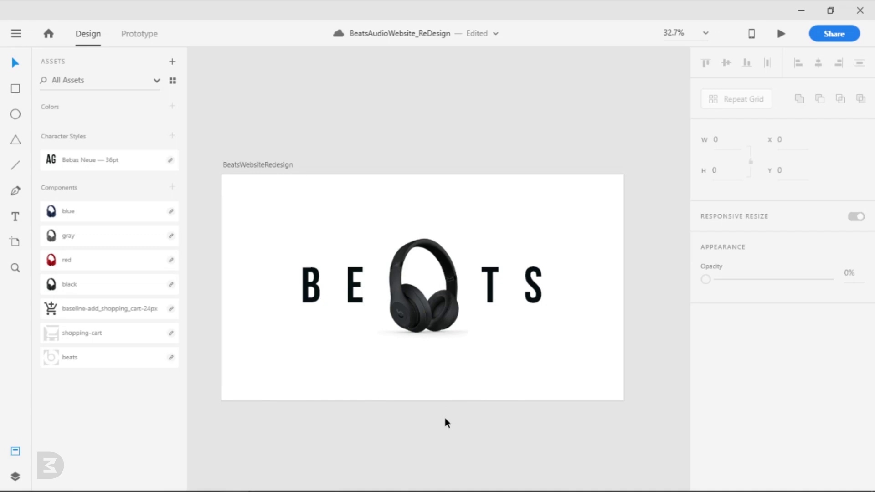
Step: Draw a rectangle in the artboard's top-left corner and set its width and height to 50
left_click(15, 89)
left_click_drag(221, 175, 247, 204)
left_click(729, 145)
type("50")
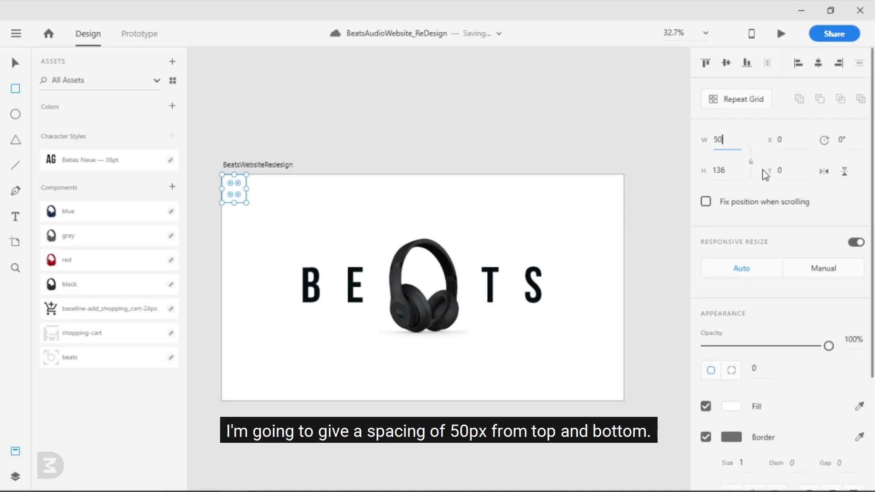
left_click(729, 170)
type("50")
key("Return")
Step: Remove the small square's border and fill it with dark grey
left_click(705, 437)
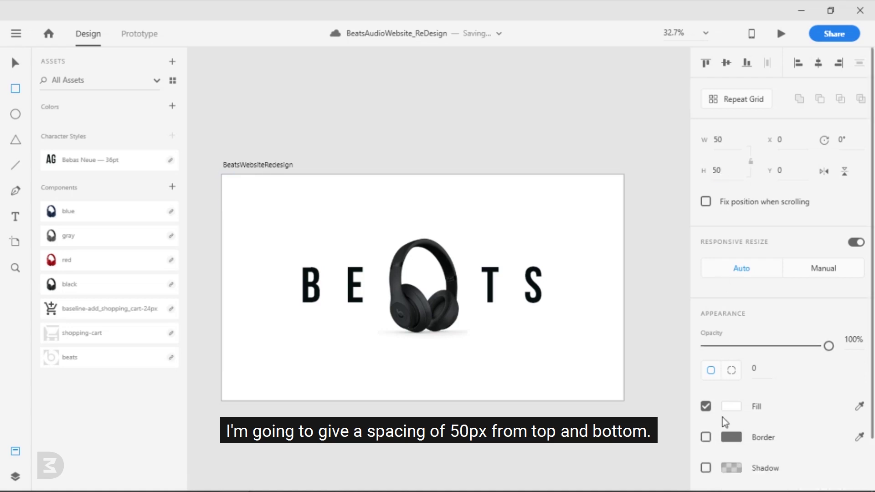
left_click(728, 407)
left_click(555, 405)
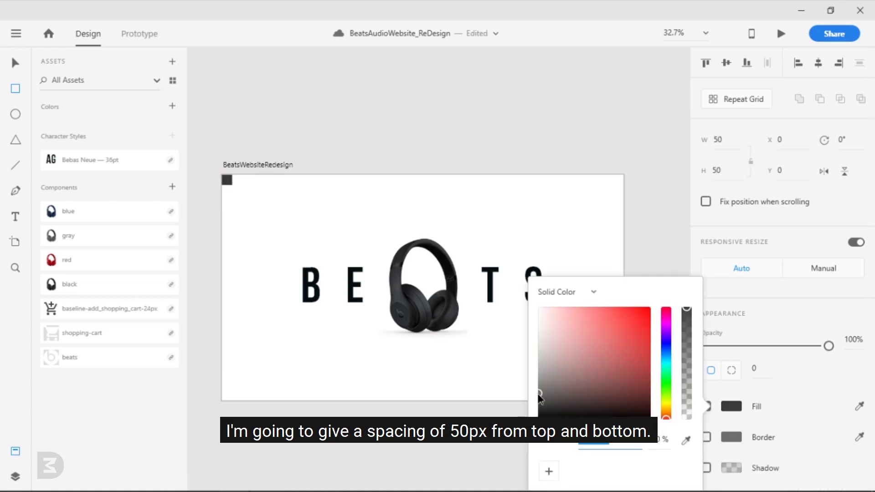
key("Escape")
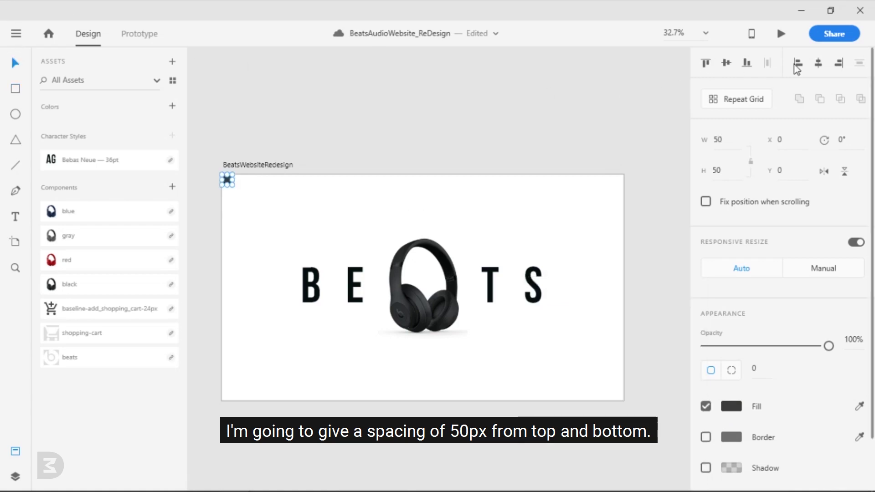
left_click(339, 113)
Step: Add a horizontal guide to the artboard along the lower edge of the dark square, 50 px from the top
scroll(266, 190, "up", 1)
scroll(267, 190, "up", 5)
left_click_drag(285, 195, 388, 235)
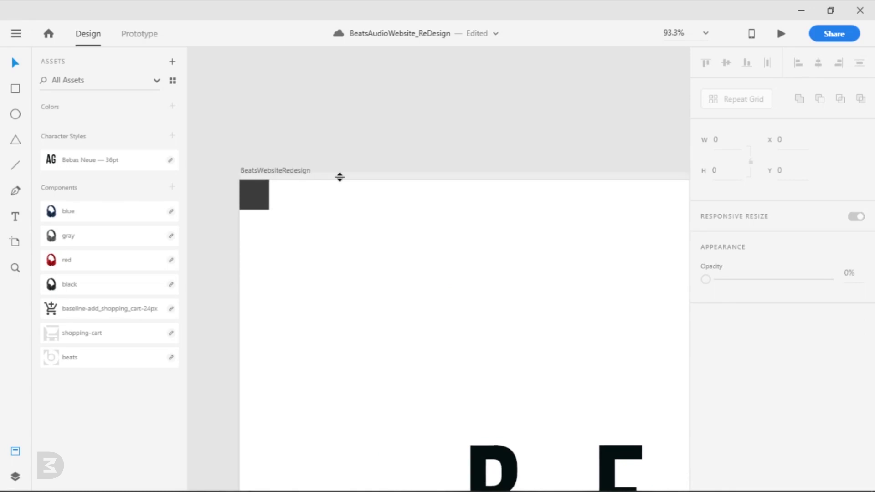
left_click_drag(340, 178, 340, 209)
Step: Duplicate the dark square into the artboard's bottom-left corner and add a second horizontal guide along the copy's upper edge
scroll(390, 146, "down", 5)
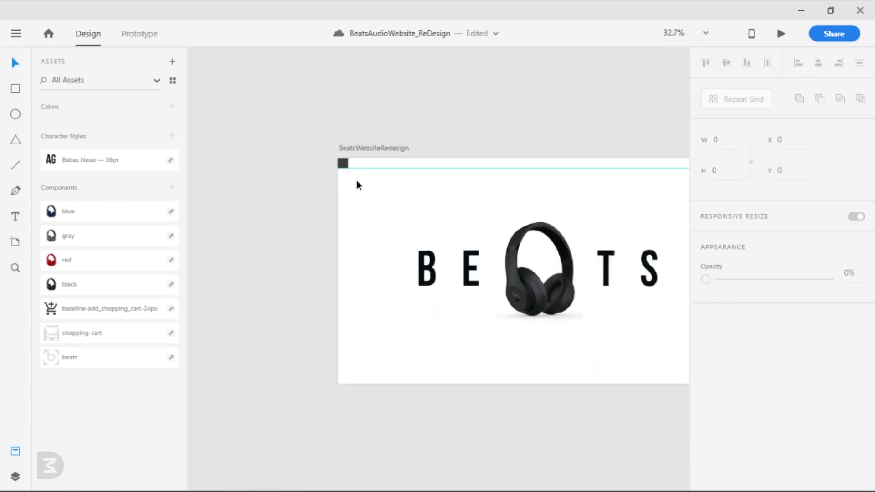
left_click_drag(343, 166, 342, 381)
left_click(419, 412)
left_click_drag(448, 424, 403, 409)
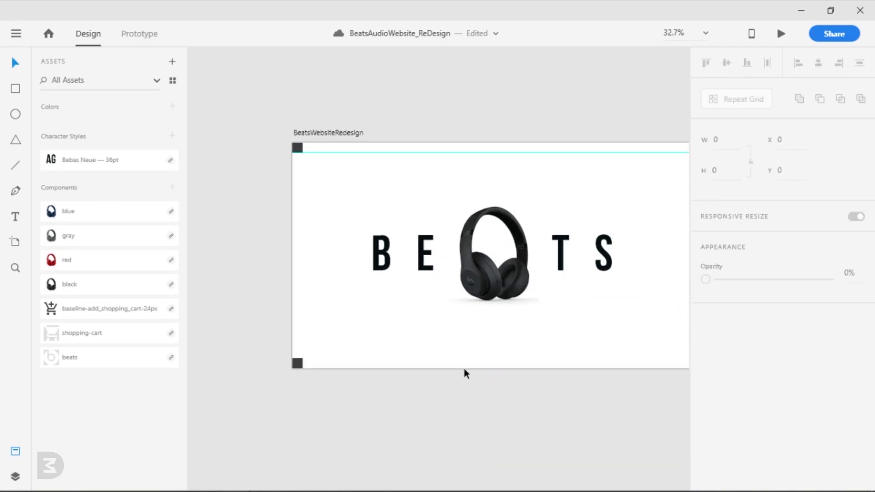
left_click_drag(357, 141, 362, 358)
left_click_drag(474, 402, 423, 404)
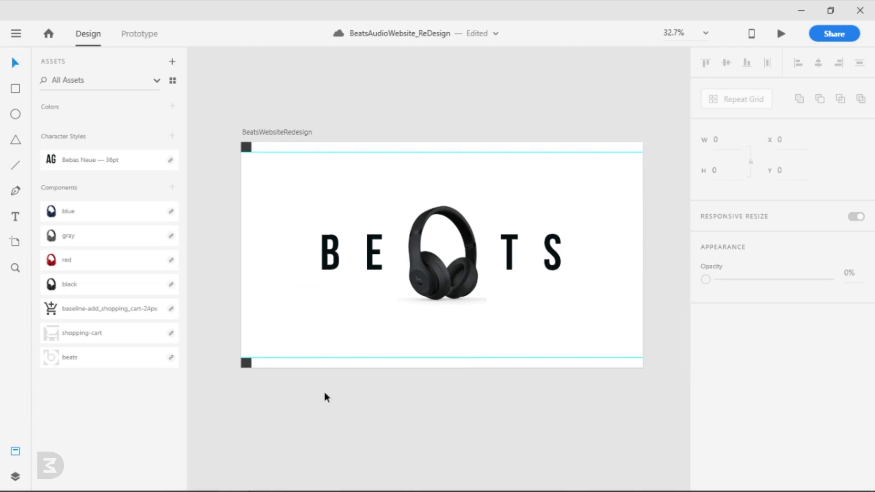
Step: Delete both dark spacing squares from the artboard
left_click(247, 363)
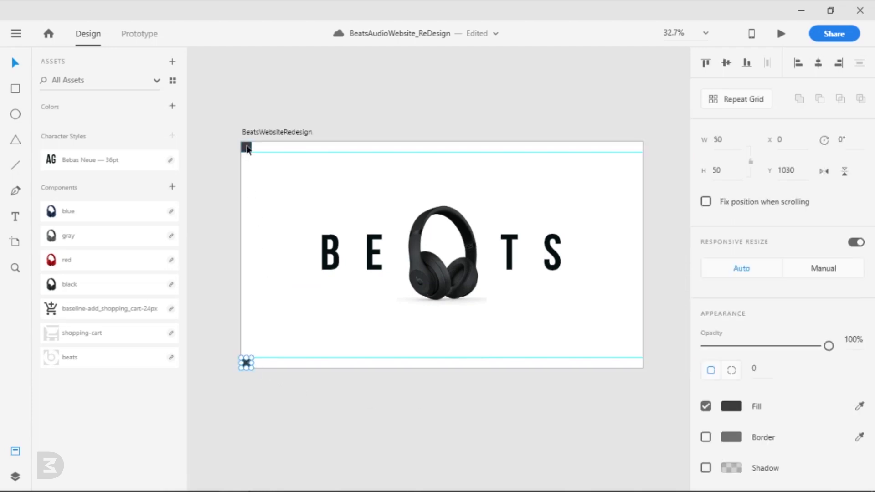
left_click(246, 149, "shift")
key("Delete")
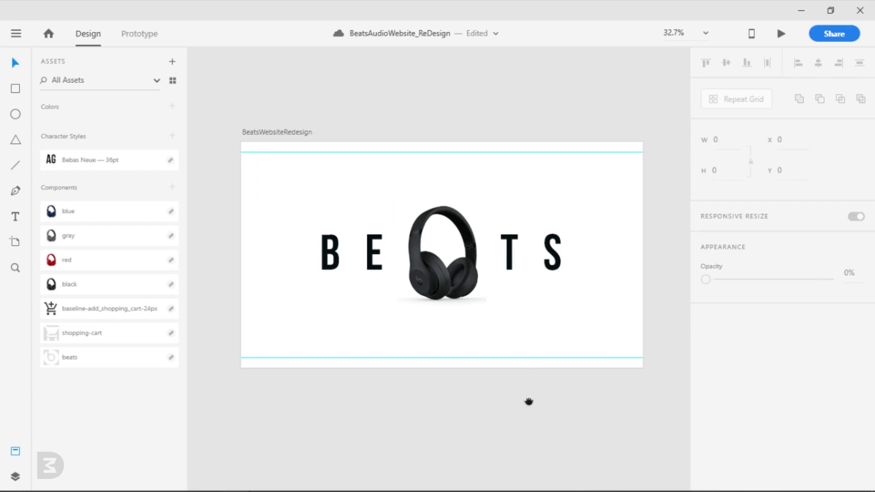
Step: Turn on the column layout grid for the BeatsWebsiteRedesign artboard
left_click_drag(527, 402, 516, 410)
left_click(268, 139)
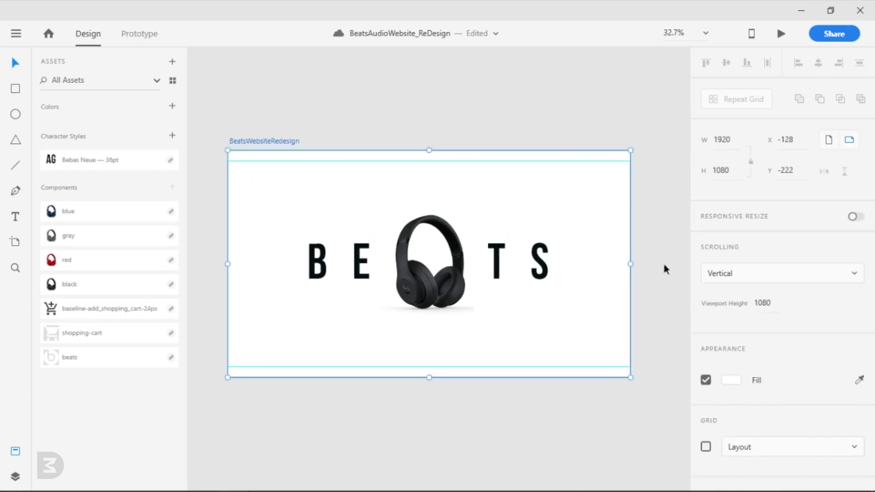
left_click(706, 447)
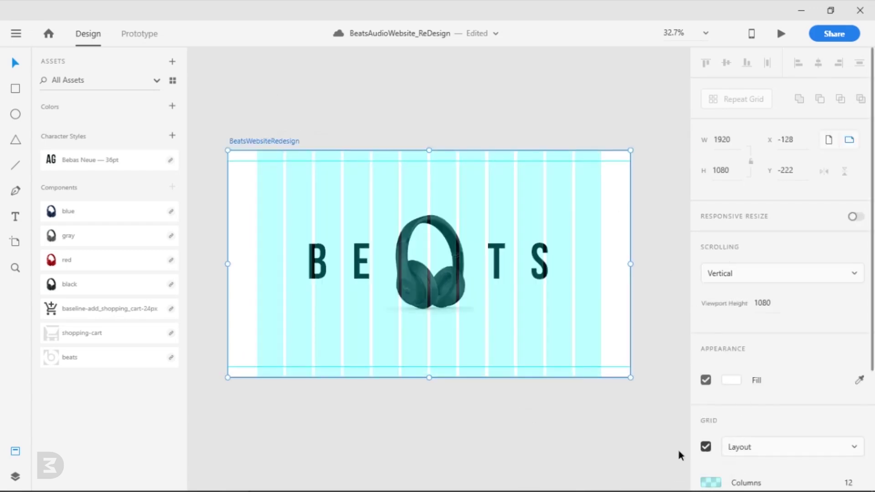
left_click(502, 416)
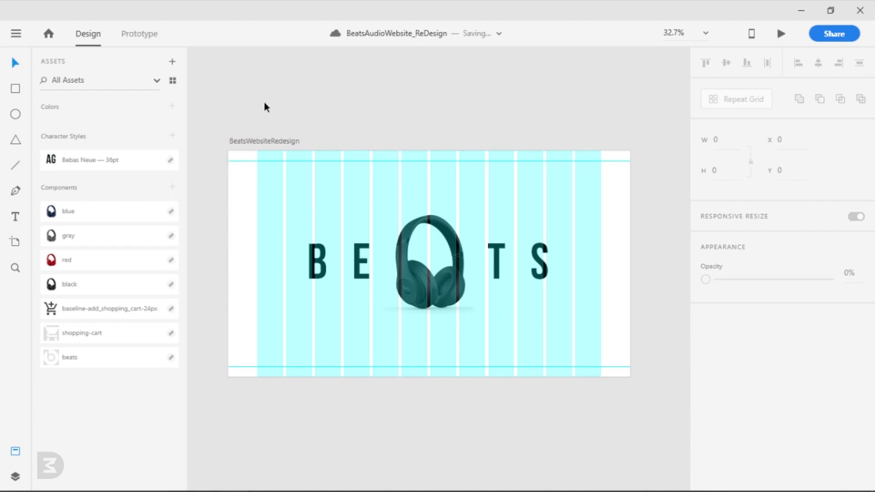
Step: Place the beats logo component above the artboard and move it into the artboard's first grid column, to X 212, Y 48
left_click_drag(94, 364, 342, 114)
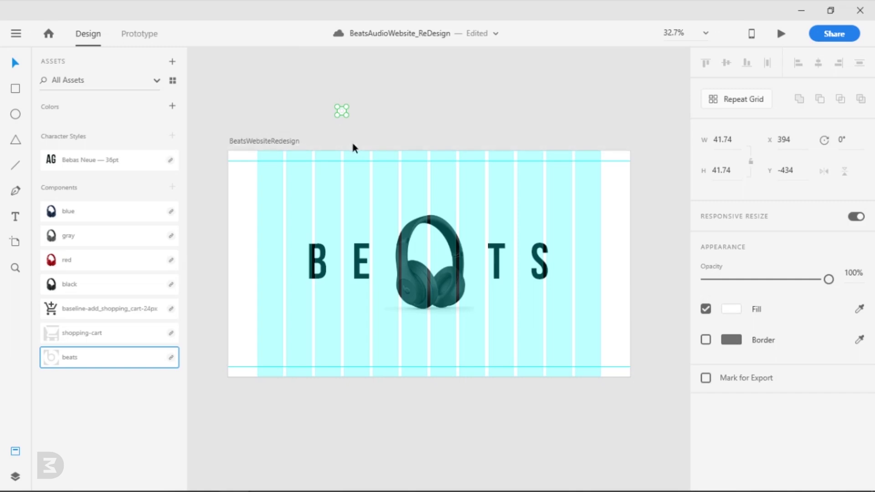
key("shift+Down")
key("shift+Down")
key("shift+Down")
key("shift+Down")
key("shift+Down")
key("shift+Down")
key("shift+Down")
key("shift+Down")
key("shift+Down")
key("shift+Down")
key("shift+Down")
key("shift+Down")
key("shift+Down")
key("shift+Down")
key("shift+Down")
key("shift+Down")
key("shift+Down")
key("shift+Down")
key("shift+Down")
key("shift+Down")
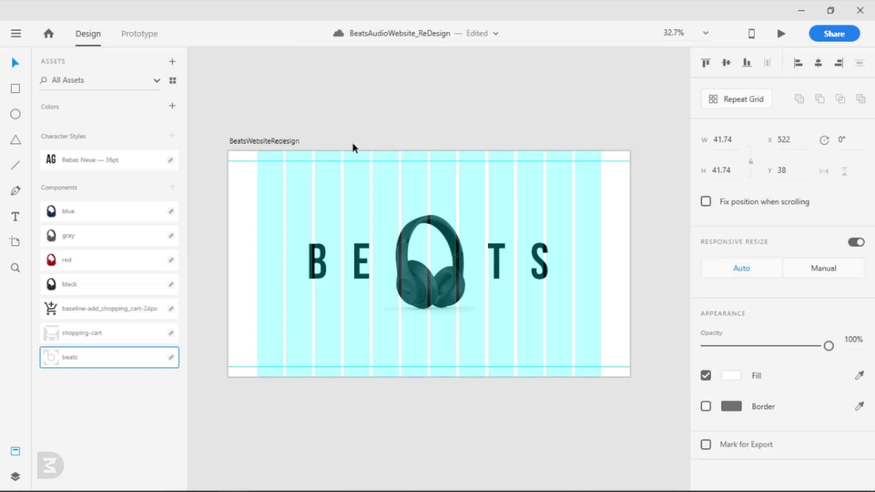
key("shift+Left")
key("shift+Left")
key("shift+Left")
key("shift+Left")
key("shift+Left")
key("shift+Left")
key("shift+Left")
key("shift+Left")
key("shift+Left")
key("shift+Left")
key("shift+Left")
key("shift+Left")
key("shift+Left")
key("shift+Left")
key("shift+Left")
key("shift+Left")
key("shift+Left")
key("shift+Left")
key("shift+Left")
key("shift+Left")
Step: Change the beats logo's fill colour to black (#000000)
left_click(733, 376)
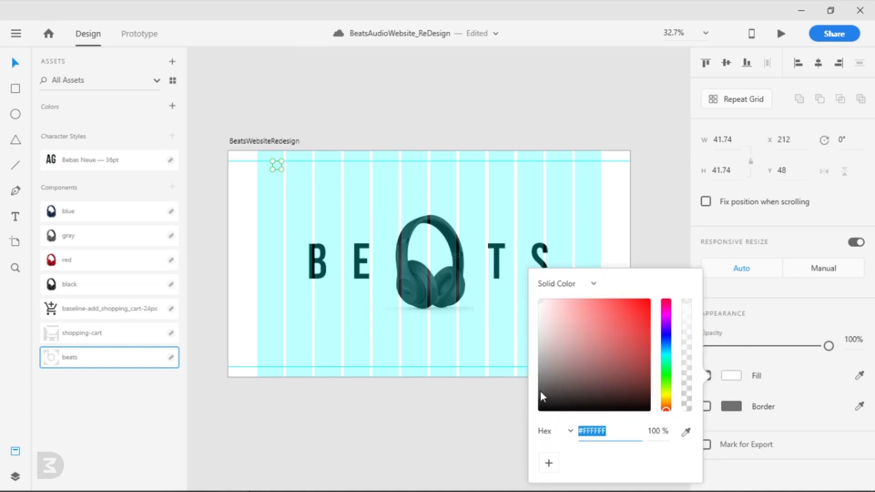
left_click_drag(547, 404, 502, 419)
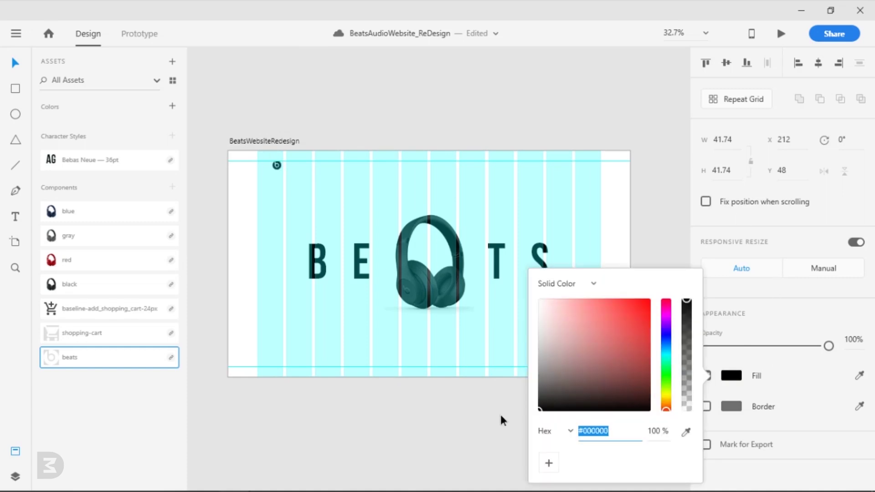
left_click(450, 421)
Step: Align the beats logo with the first column's left edge just below the upper guide, at X 141, Y 51
scroll(247, 180, "up", 5)
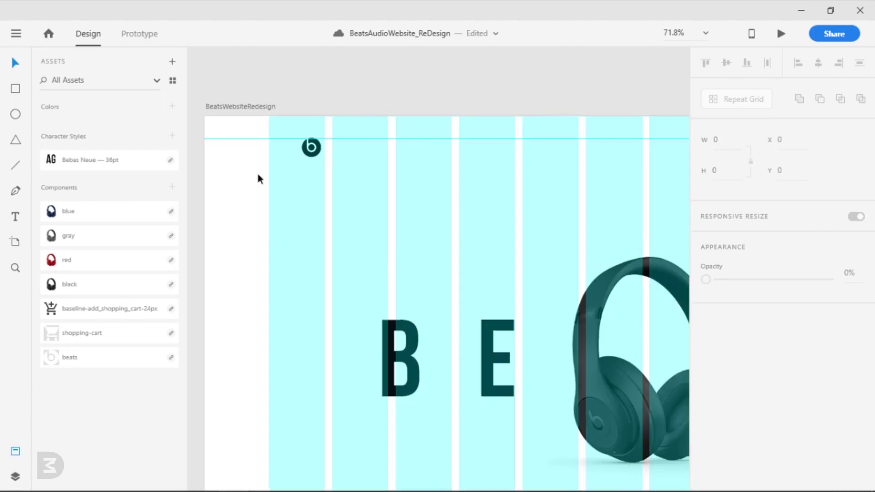
left_click(314, 150)
key("shift+Left")
key("shift+Left")
key("shift+Left")
key("shift+Left")
key("shift+Left")
key("shift+Left")
key("shift+Left")
key("shift+Left")
key("shift+Right")
key("Down")
key("Down")
key("Down")
key("Down")
key("Left")
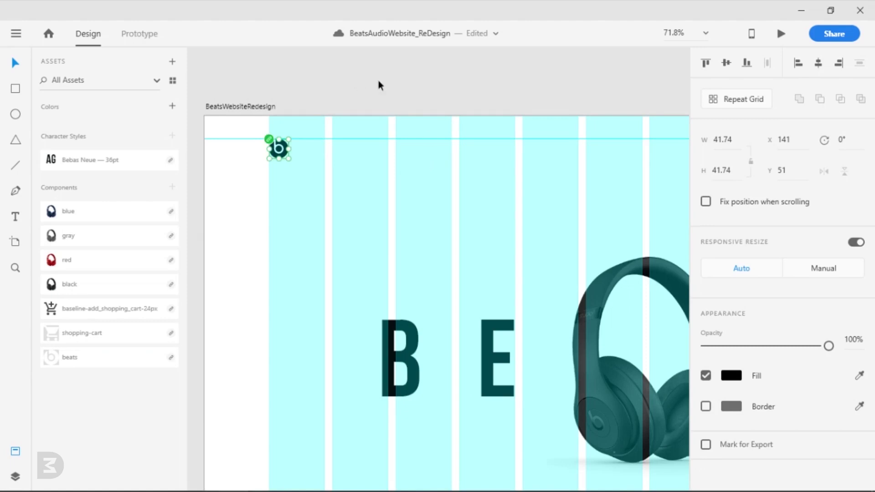
left_click(391, 83)
Step: Place the shopping-cart component near the artboard's upper-right corner and fill it with black
key("ctrl+shift+apostrophe")
scroll(390, 84, "down", 1)
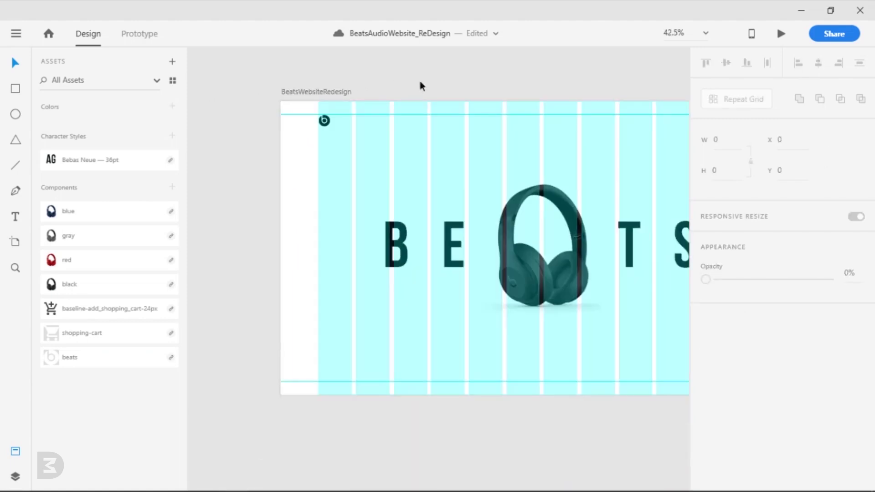
left_click_drag(510, 81, 482, 68)
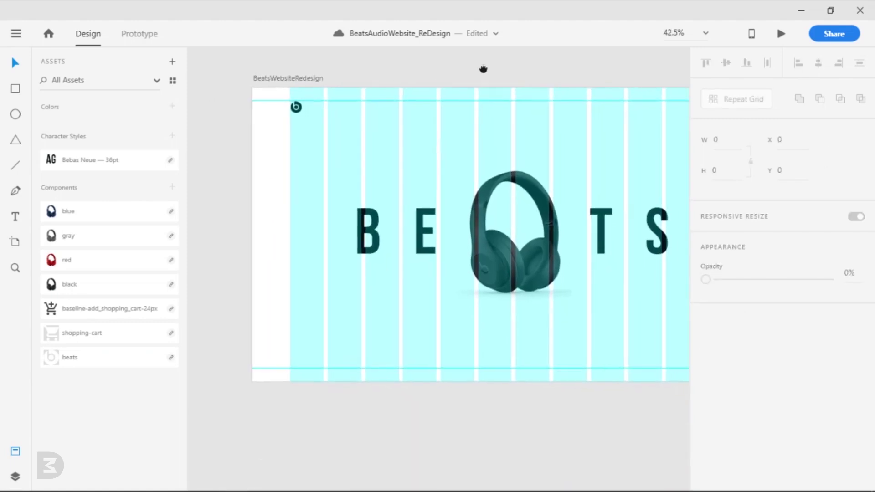
key("ctrl+0")
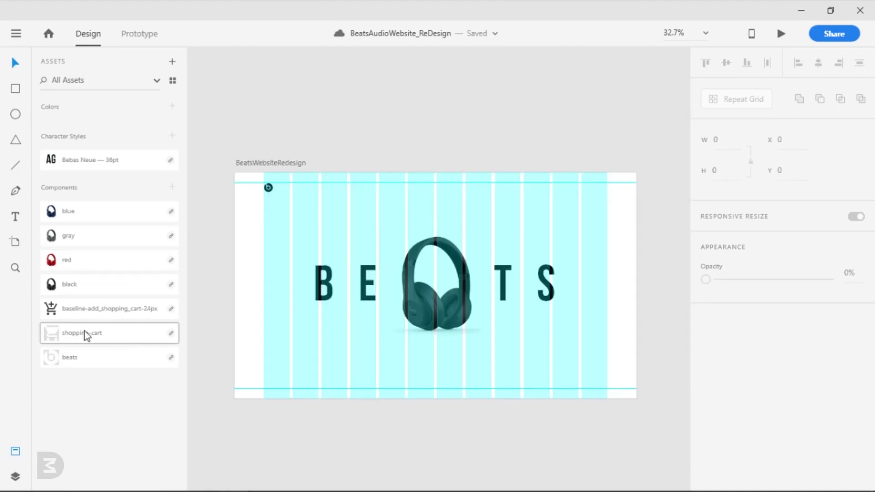
left_click_drag(85, 332, 595, 194)
left_click(731, 375)
left_click_drag(574, 392, 476, 444)
left_click(475, 441)
Step: Align the cart icon with the last column's right edge just below the upper guide, at X 1741, Y 51
scroll(639, 241, "up", 5)
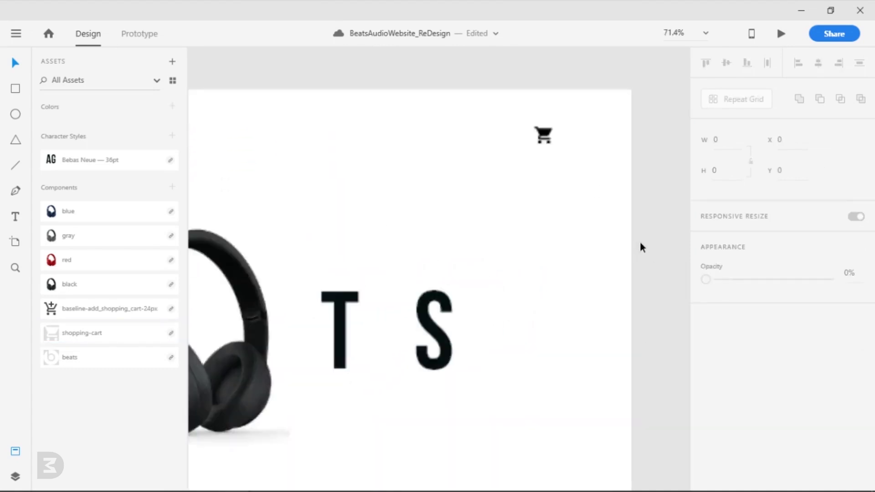
left_click_drag(588, 136, 574, 238)
left_click(501, 203)
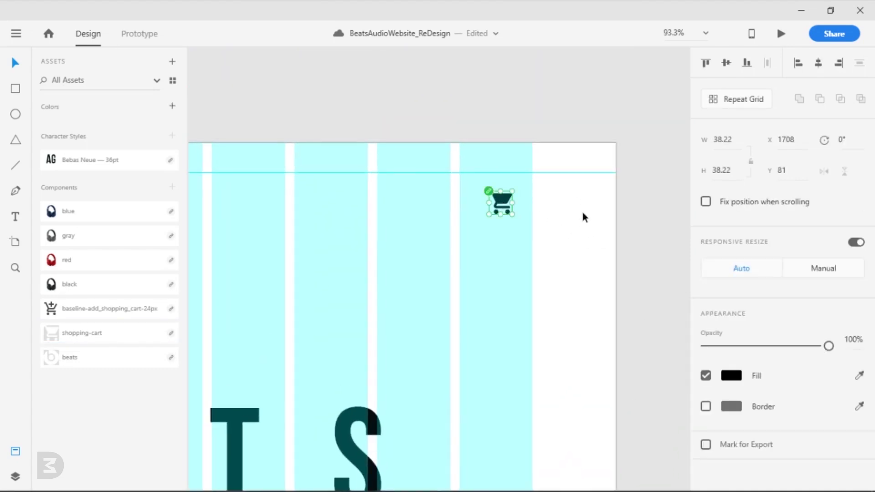
key("shift+Up")
key("shift+Up")
key("shift+Up")
key("Right")
key("Right")
key("Right")
key("Right")
key("Right")
key("Right")
key("Right")
key("Right")
key("Right")
key("Right")
key("Right")
key("Right")
key("Right")
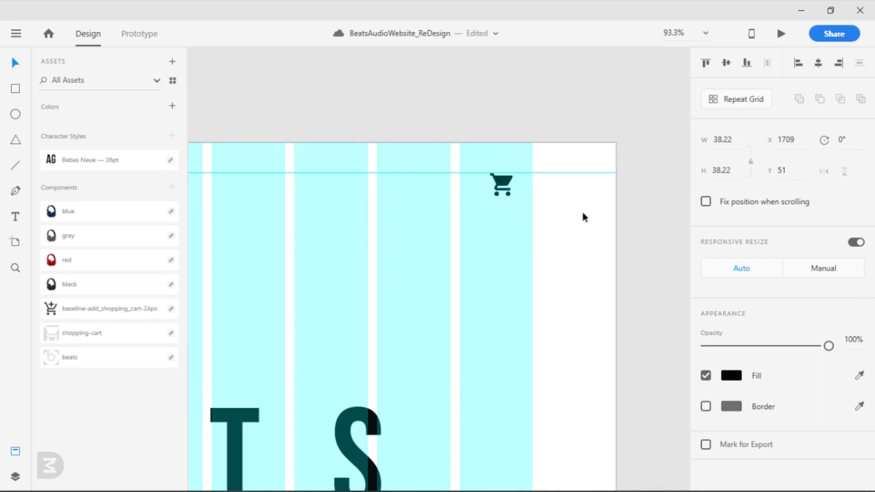
key("shift+Right")
key("shift+Right")
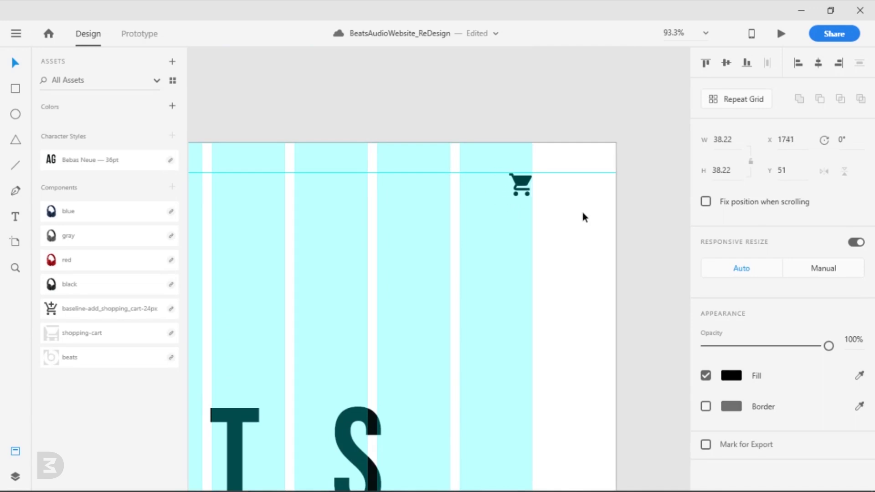
left_click(529, 102)
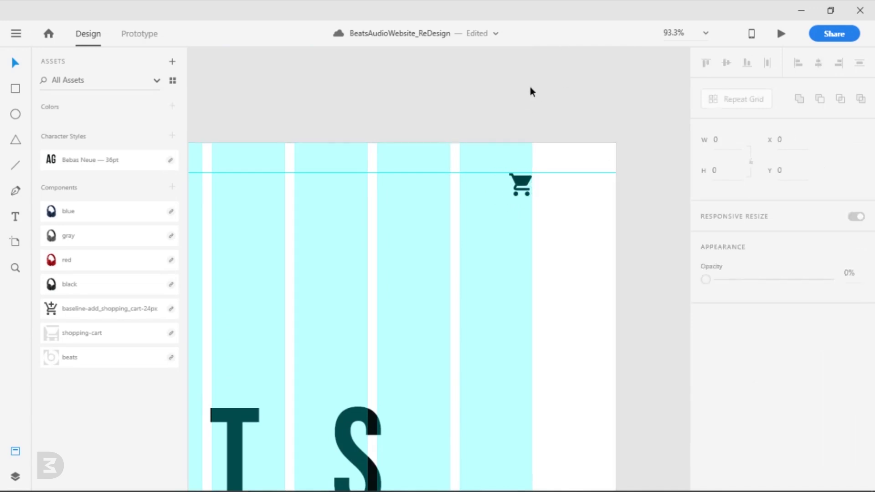
Step: Add the text SHOP to the left of the cart icon and apply the Bebas Neue 36pt character style
left_click(15, 217)
left_click(377, 188)
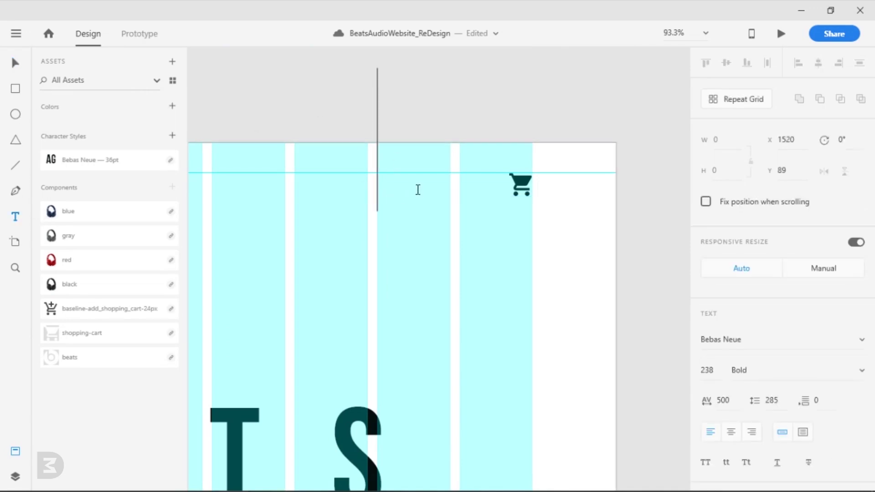
type("SHO")
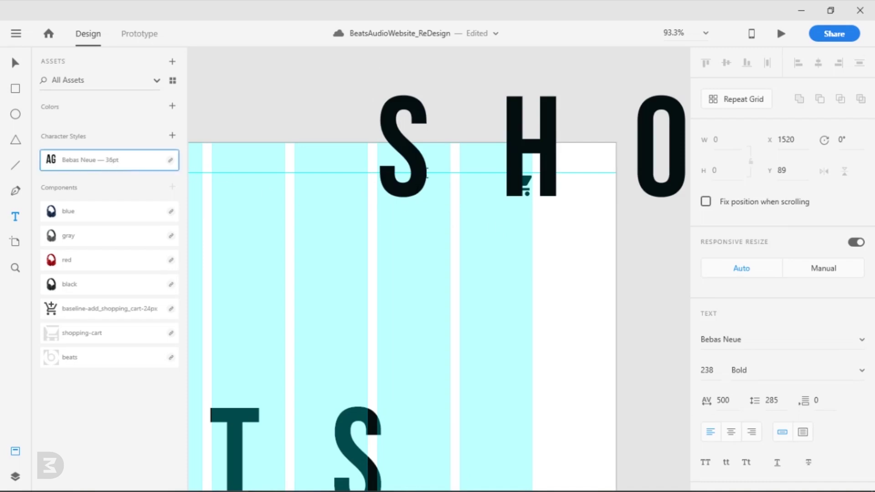
double_click(433, 173)
left_click(104, 164)
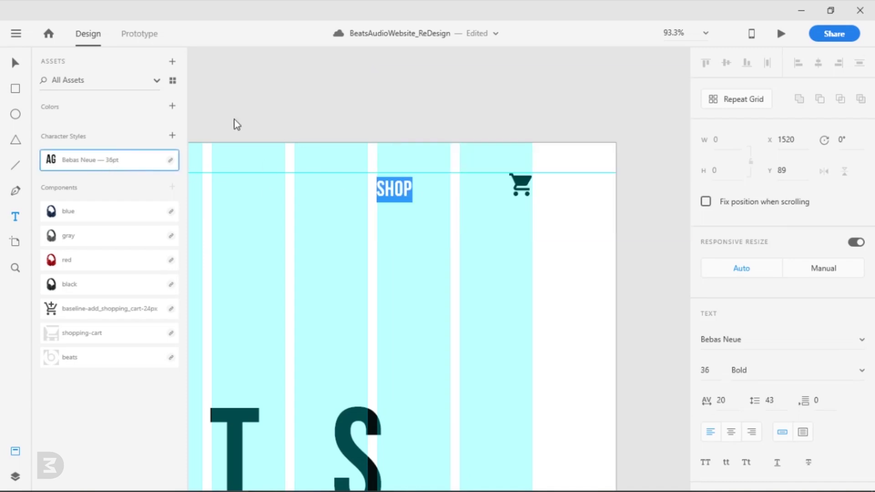
left_click(17, 64)
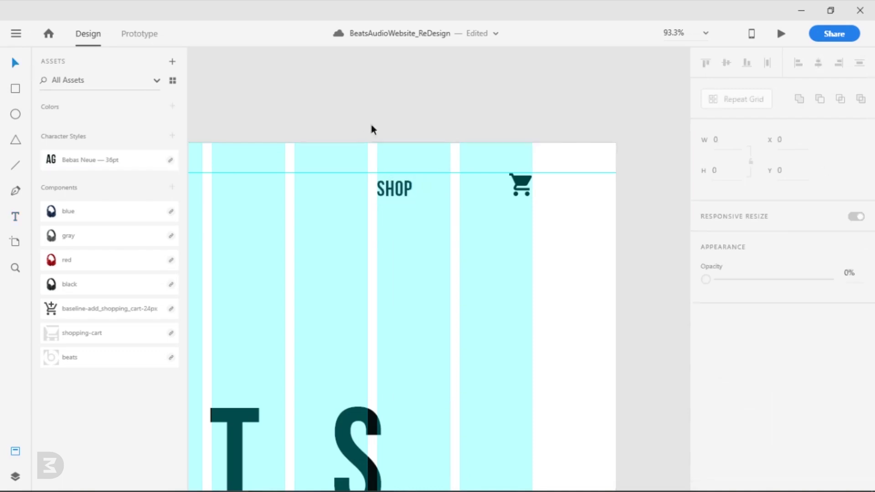
Step: Move the SHOP label under the upper guide, against the right edge of the column next to the cart's column
left_click(402, 195)
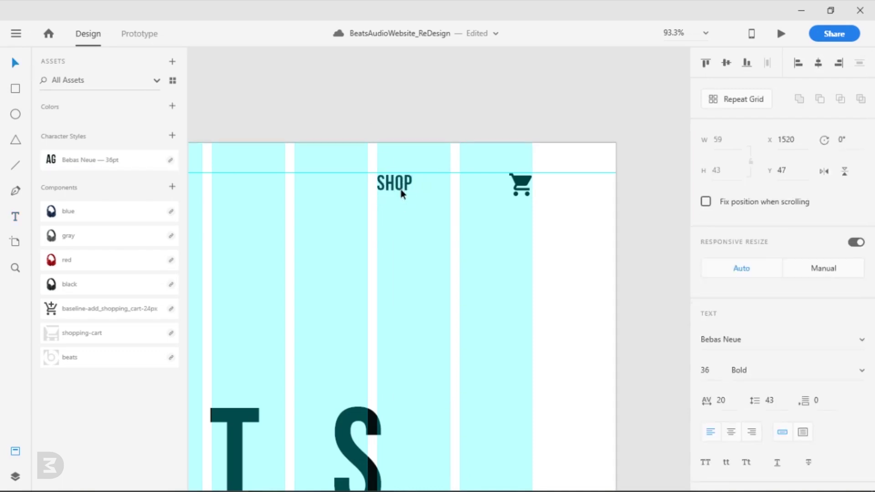
key("Right")
key("Right")
key("shift+Right")
key("shift+Right")
key("shift+Right")
key("shift+Right")
key("shift+Right")
key("shift+Right")
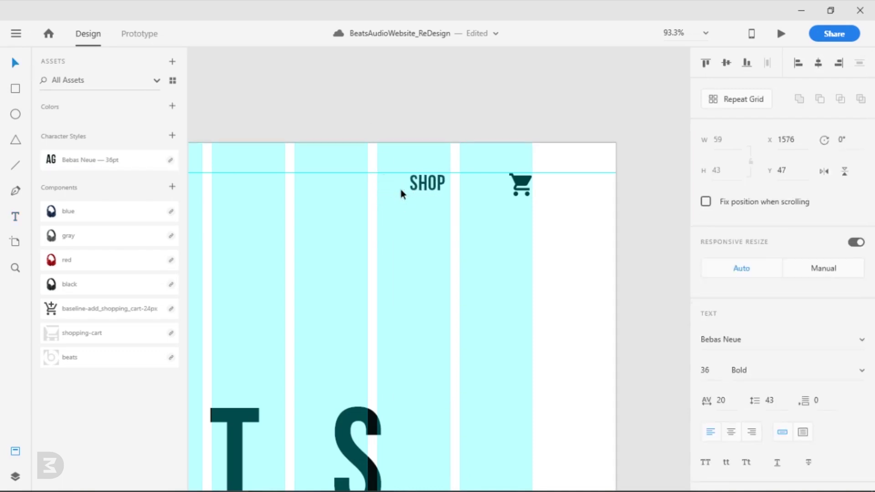
left_click(434, 127)
Step: Duplicate the SHOP label one column to the left, change the copy's text to HOME and align it to the column's right edge
left_click_drag(438, 182, 354, 187)
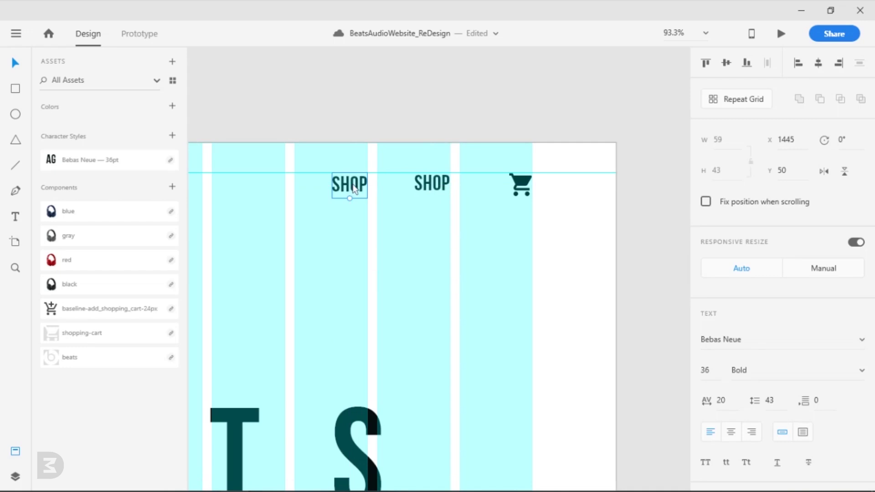
double_click(354, 188)
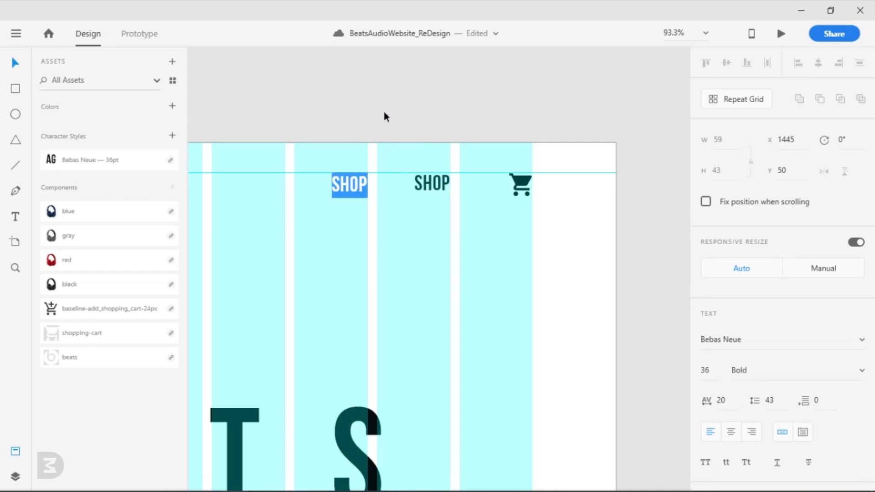
type("HOME")
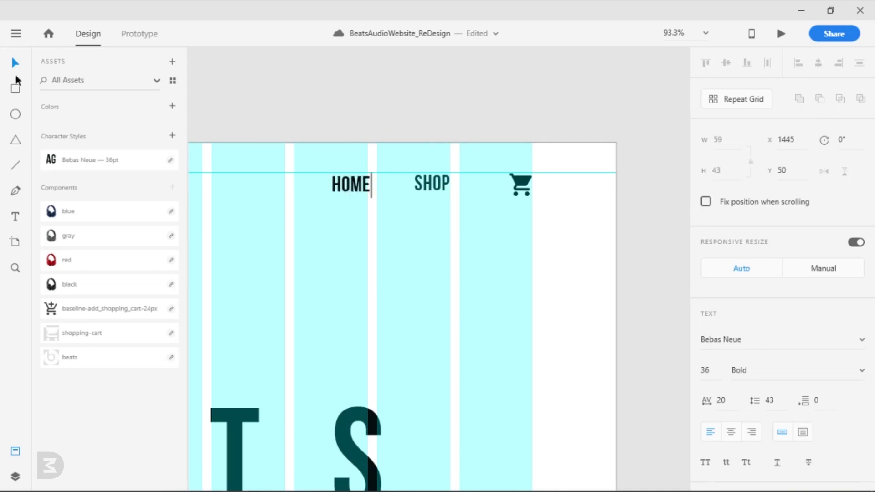
key("Escape")
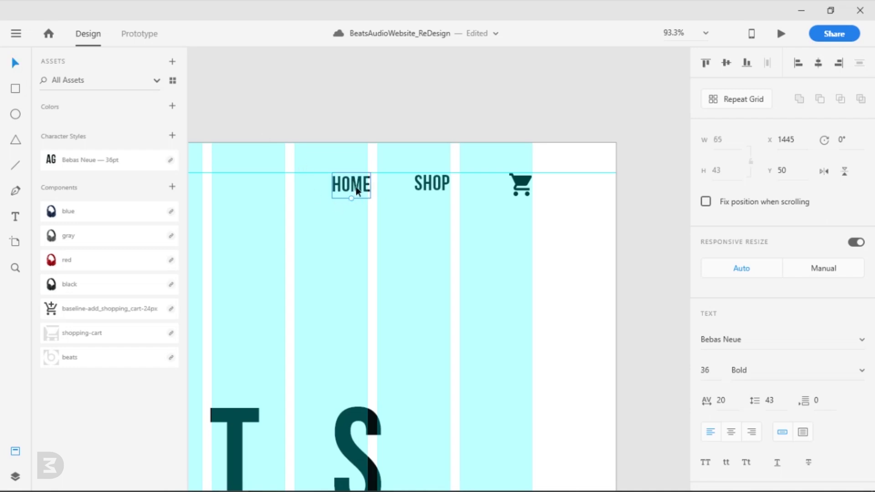
left_click_drag(355, 188, 351, 187)
left_click(440, 120)
Step: Shift the SHOP and HOME labels slightly right across the column gutters, closer to the cart icon and level with each other
scroll(439, 119, "up", 3)
left_click(356, 240)
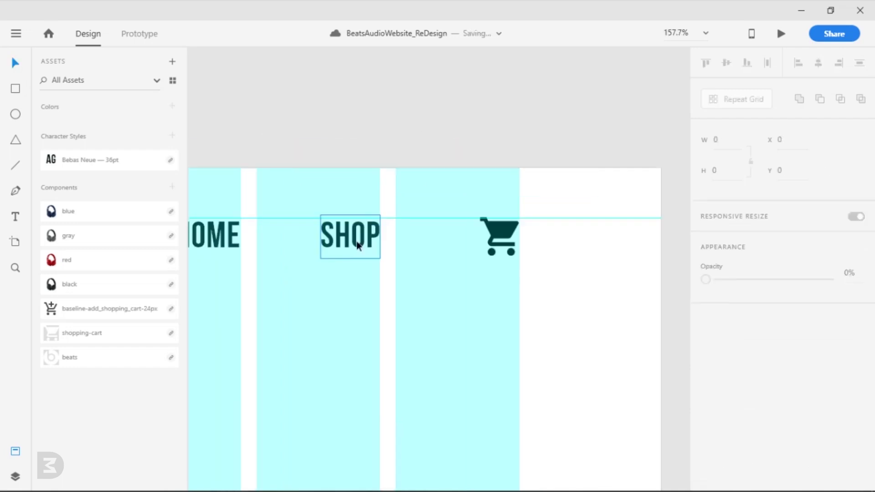
left_click_drag(357, 244, 377, 234)
left_click(336, 278)
left_click_drag(226, 238, 245, 241)
left_click(321, 307)
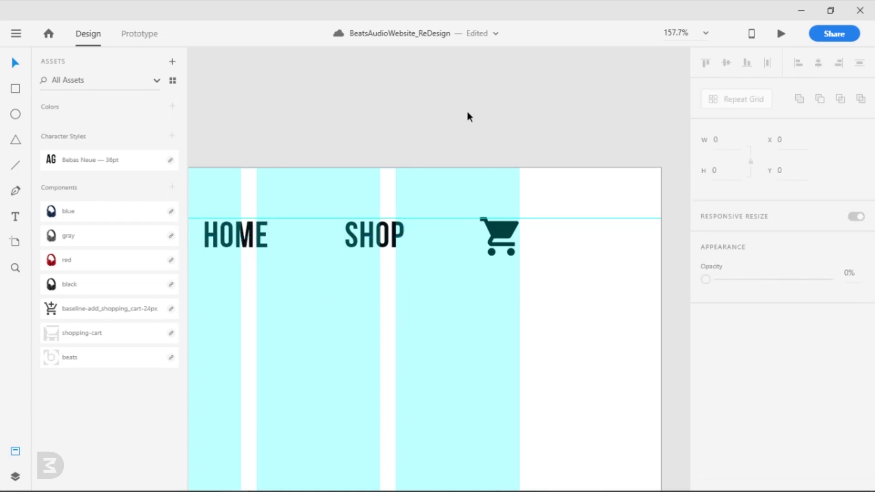
Step: Draw a 22 px circle over the upper-right corner of the cart icon
scroll(554, 225, "up", 2)
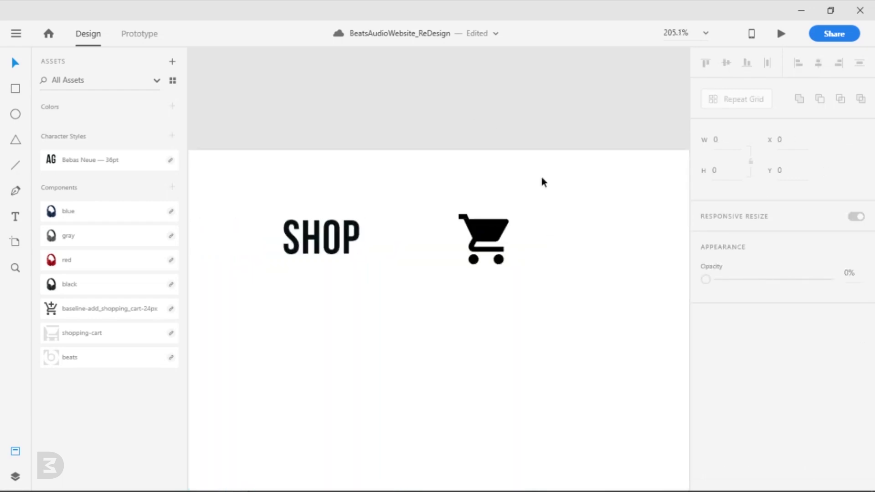
left_click(15, 116)
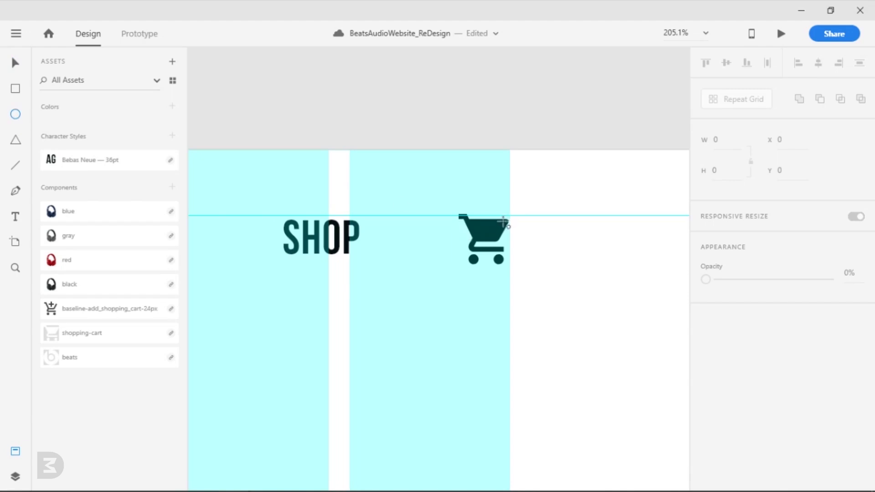
key("ctrl+s")
left_click_drag(502, 223, 523, 240)
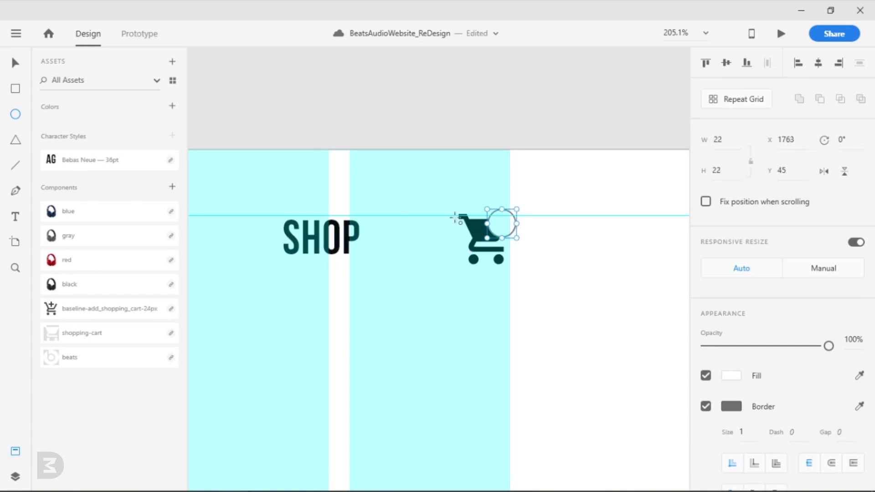
left_click(583, 139)
Step: Move the cart icon and circle together so the circle touches the upper guide and the last column's right edge, at X 1758, Y 50
scroll(538, 267, "up", 4)
left_click(414, 192)
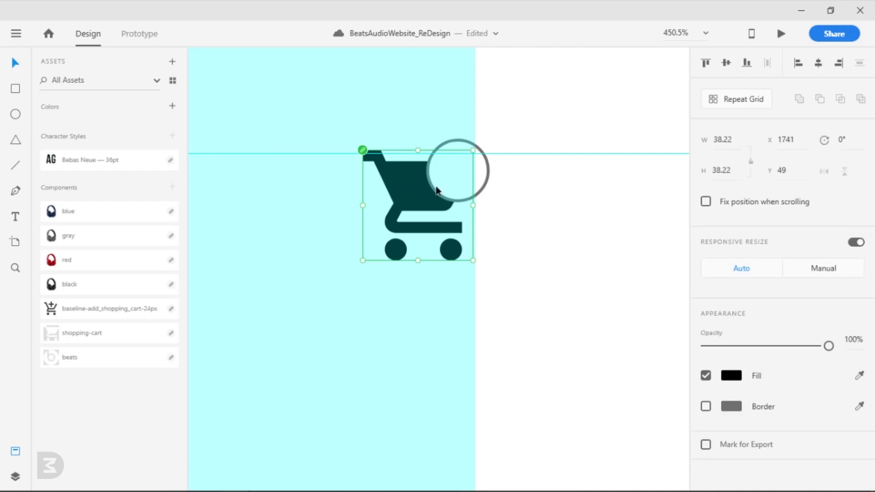
left_click(486, 181, "shift")
key("Down")
key("Down")
key("Down")
key("Down")
key("Down")
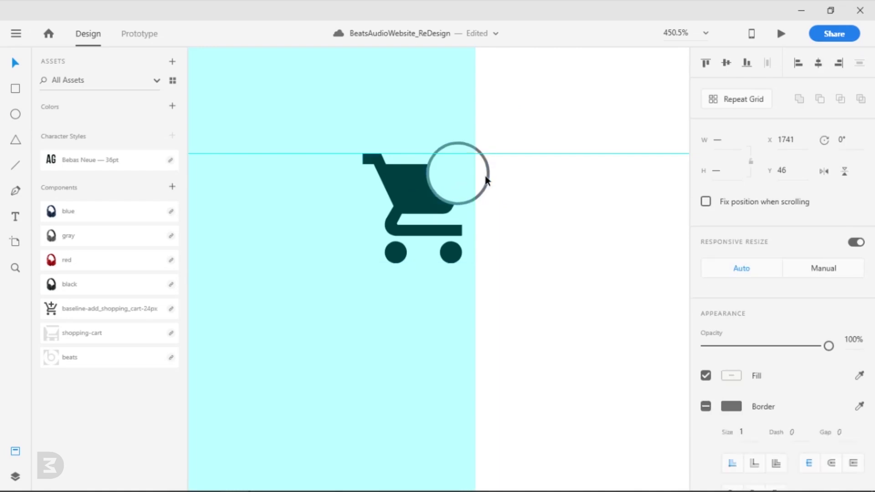
key("Left")
key("Left")
key("Left")
key("Left")
key("Up")
key("Up")
key("Right")
key("Right")
key("Down")
key("Down")
key("Left")
key("Left")
key("Left")
left_click(538, 227)
scroll(534, 227, "down", 2)
left_click_drag(531, 230, 610, 286)
Step: Remove the circle's border and fill it with #1D1D1D, saving that colour as a swatch
left_click(545, 250)
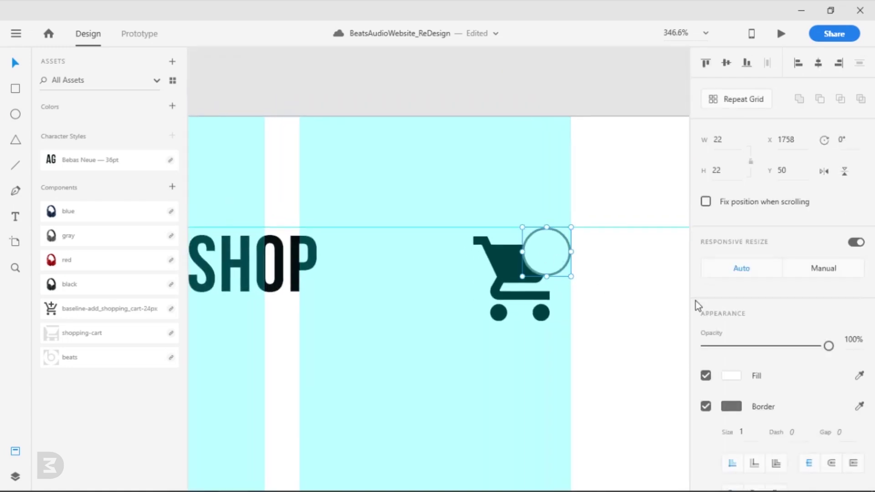
left_click(705, 407)
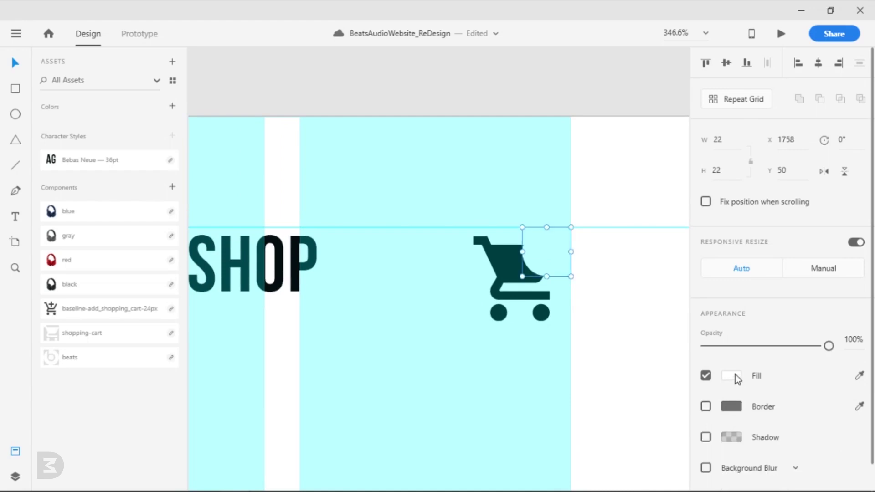
left_click(731, 376)
mouse_move(546, 406)
left_mouse_down()
mouse_move(531, 400)
mouse_move(531, 359)
mouse_move(535, 403)
left_mouse_up()
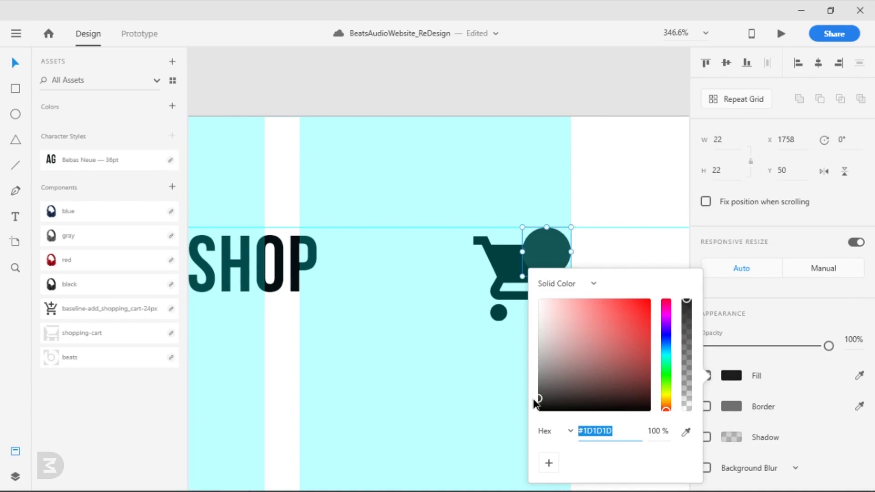
left_click(548, 462)
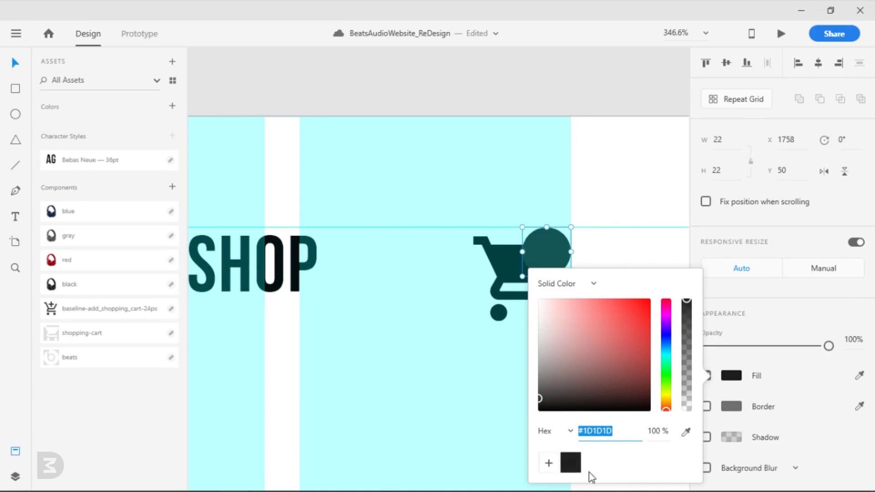
Step: Add the number 1 in Bebas Neue Bold 18 over the cart icon's circle and fill it white
left_click(563, 339)
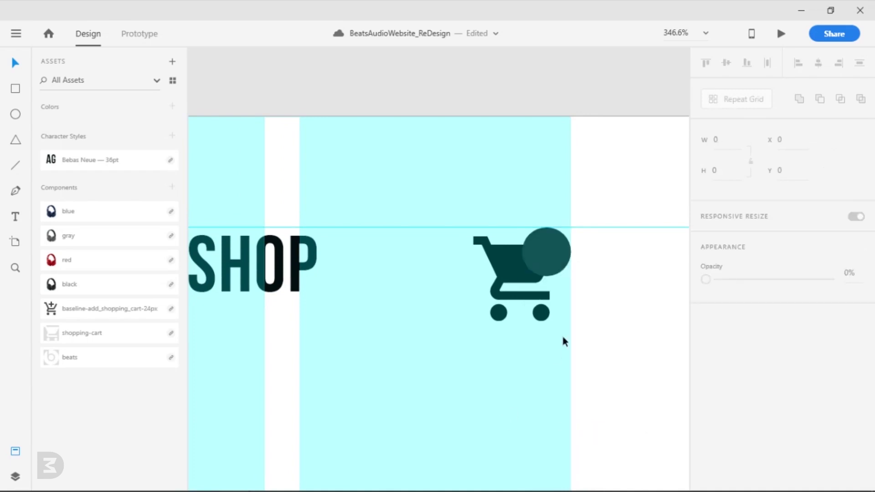
left_click(20, 213)
left_click(554, 239)
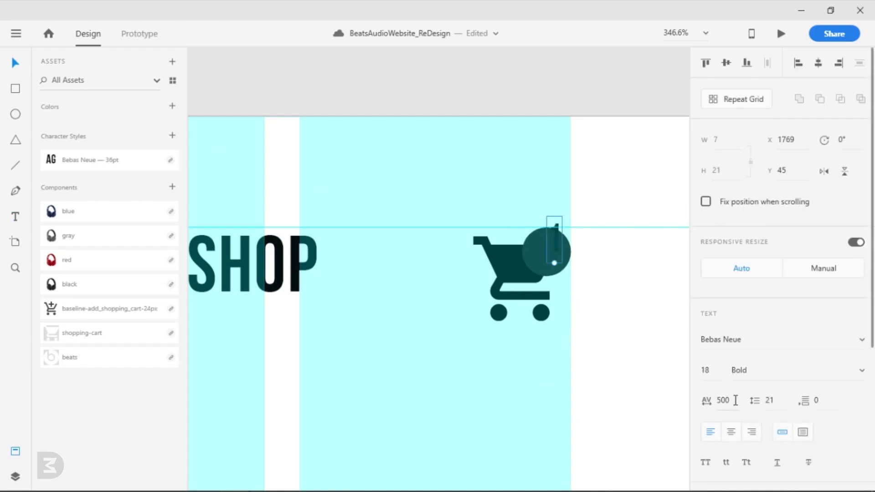
scroll(713, 391, "down", 3)
left_click(720, 443)
left_click_drag(575, 342, 531, 276)
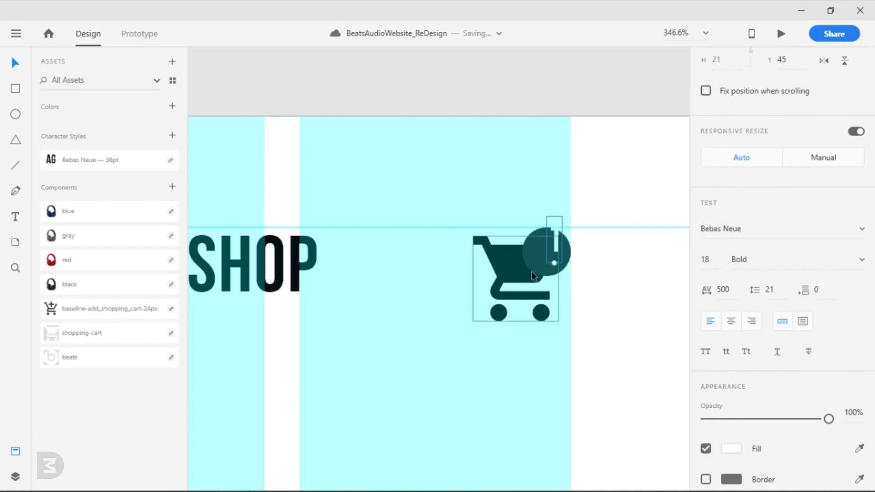
Step: Align the number 1 and the badge circle to each other's vertical and horizontal centres
left_click(536, 266, "shift")
scroll(793, 145, "up", 2)
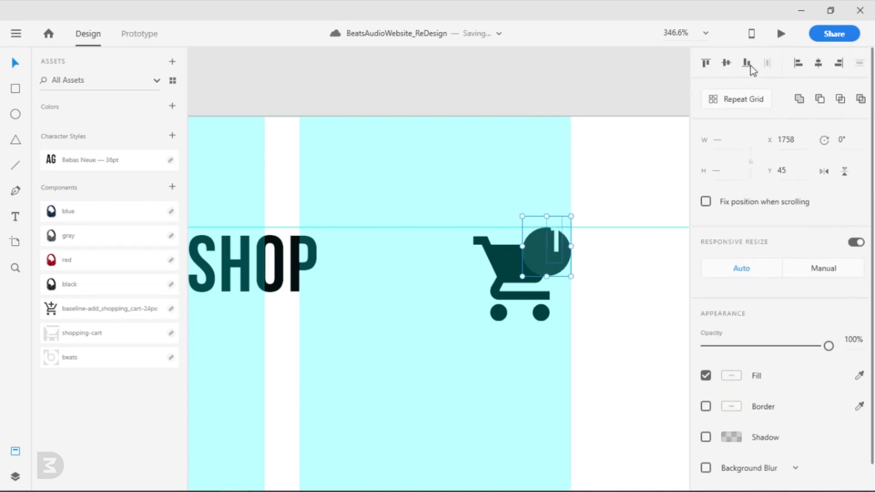
left_click(726, 63)
left_click(819, 64)
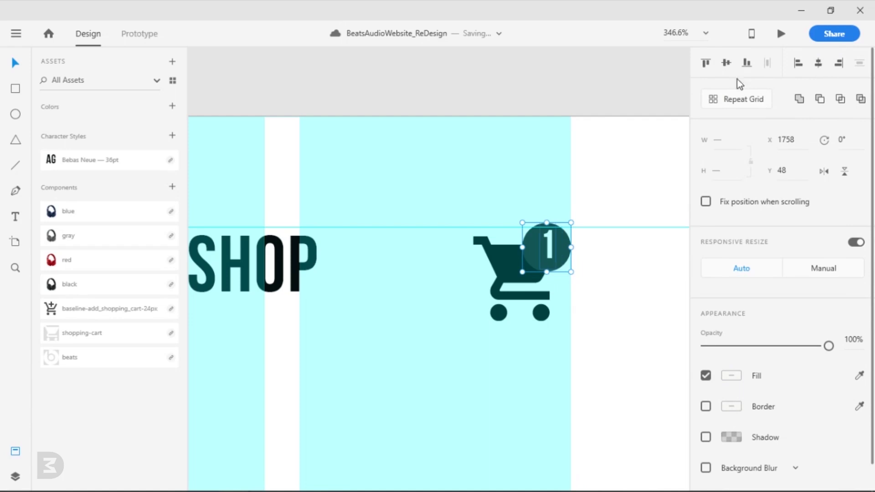
left_click(613, 77)
Step: Nudge the badge's number 1 slightly left to X 1764
scroll(570, 274, "up", 1)
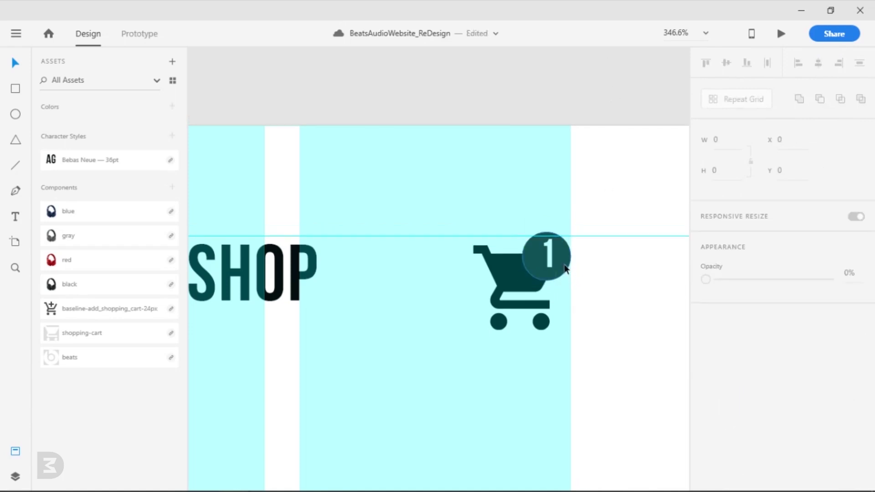
left_click(548, 255)
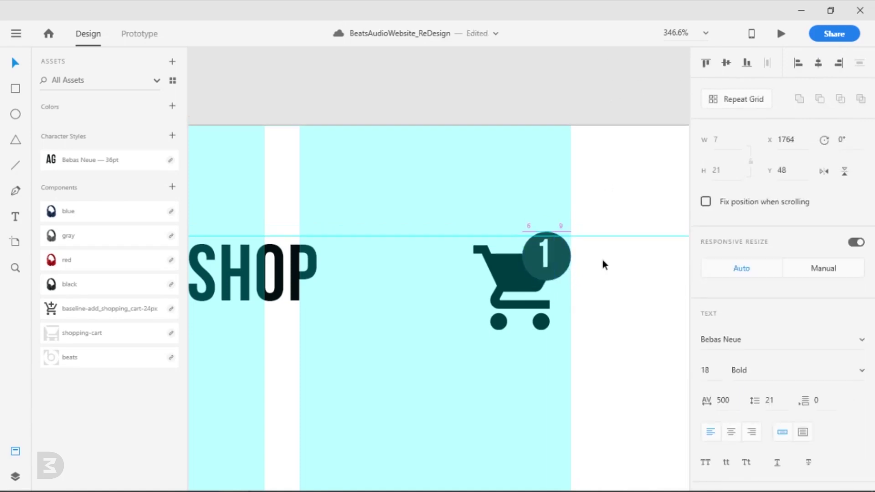
left_click(566, 108)
Step: Turn off the column layout grid on the BeatsWebsiteRedesign artboard
scroll(523, 90, "down", 1)
scroll(521, 90, "down", 3)
left_click_drag(429, 90, 537, 121)
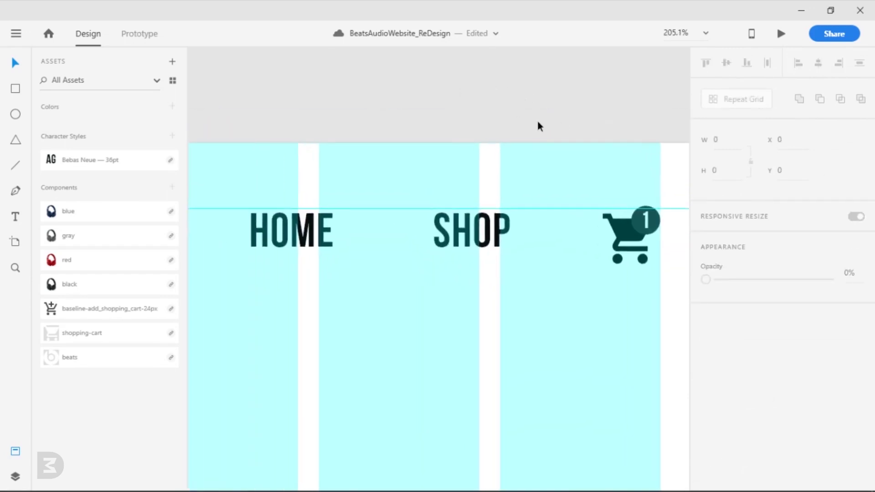
scroll(537, 120, "down", 5)
scroll(562, 143, "down", 4)
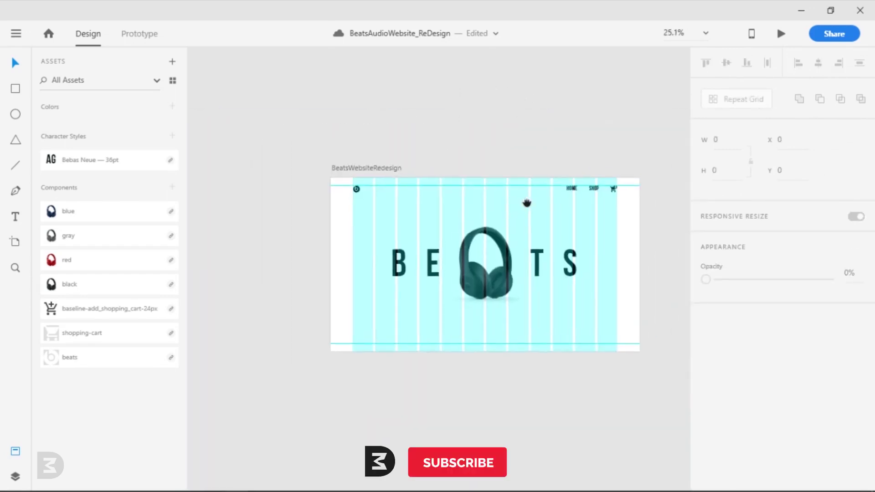
left_click(453, 199)
left_click(702, 445)
left_click(581, 412)
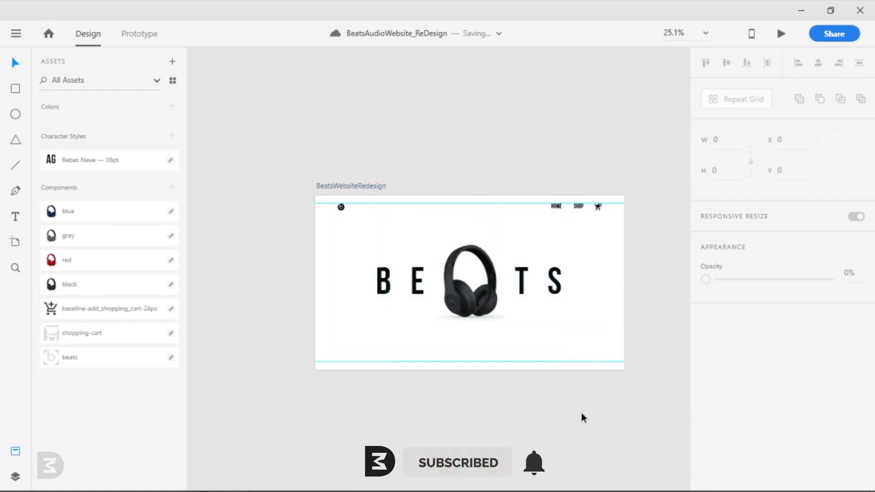
Step: Draw a rectangle about 541 by 182 px in the artboard's lower-left corner
scroll(582, 399, "up", 1)
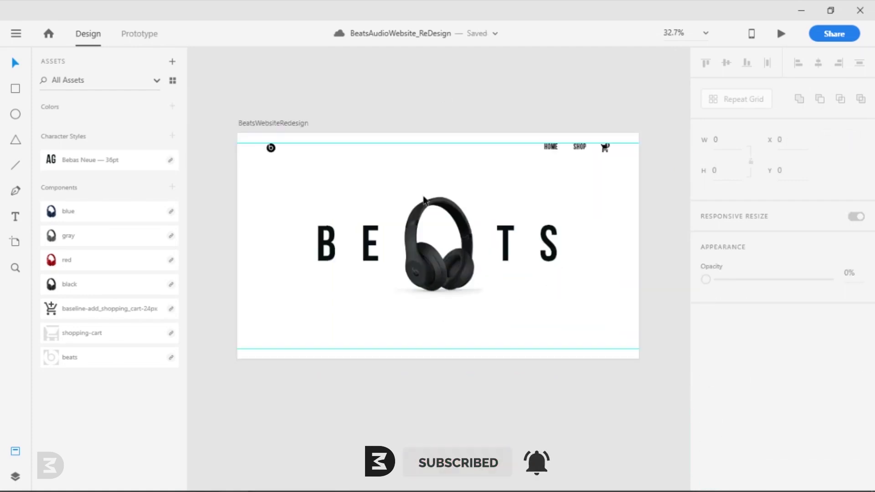
left_click(15, 90)
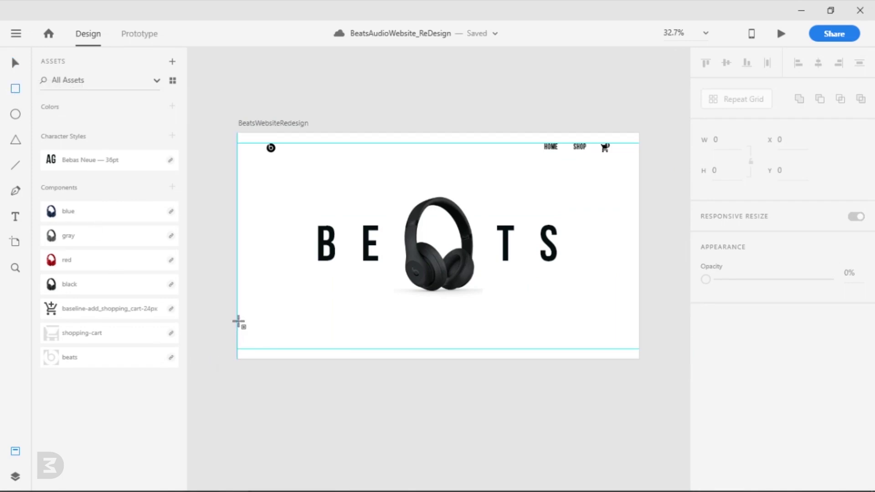
left_click_drag(238, 321, 350, 359)
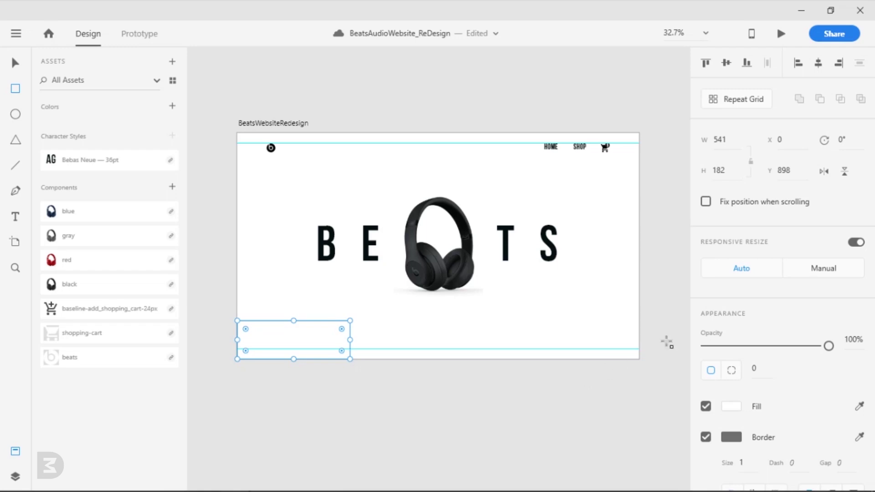
Step: Set the corner rectangle's height to 150 and align it with the artboard's bottom edge
left_click(730, 177)
type("150")
key("Return")
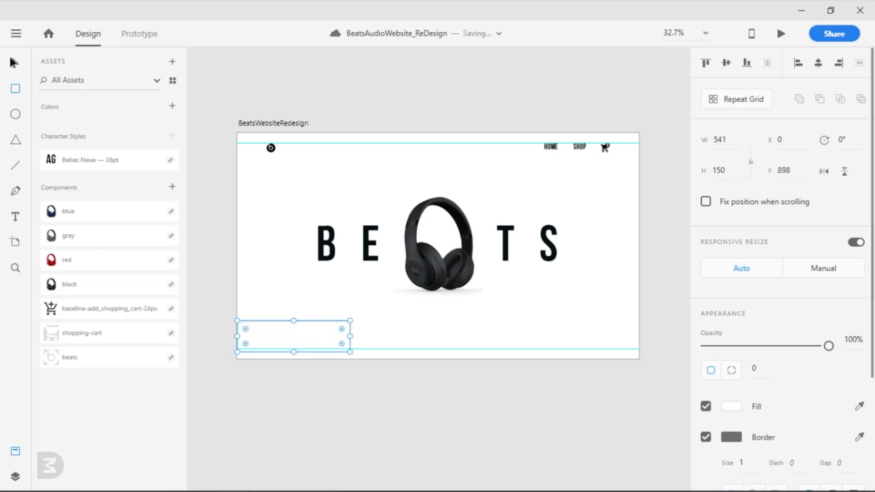
left_click(747, 64)
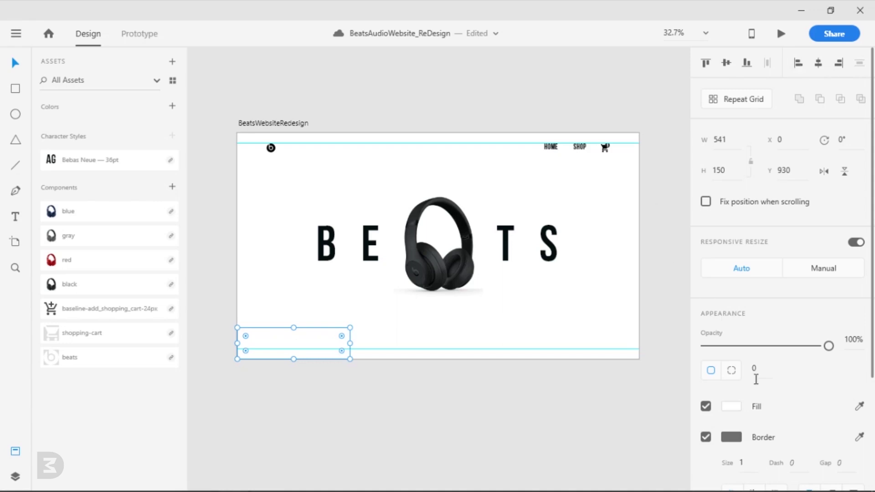
Step: Remove the corner rectangle's border and fill it with the saved #1D1D1D swatch
left_click(706, 438)
left_click(731, 406)
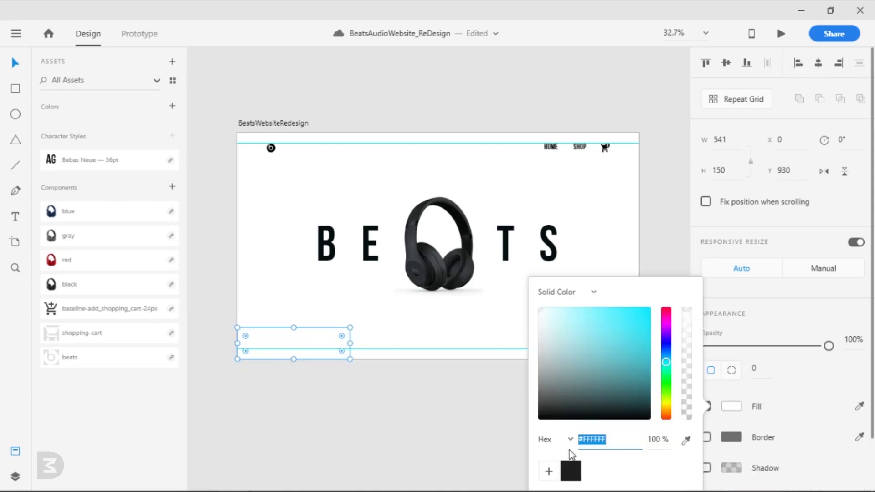
left_click(570, 471)
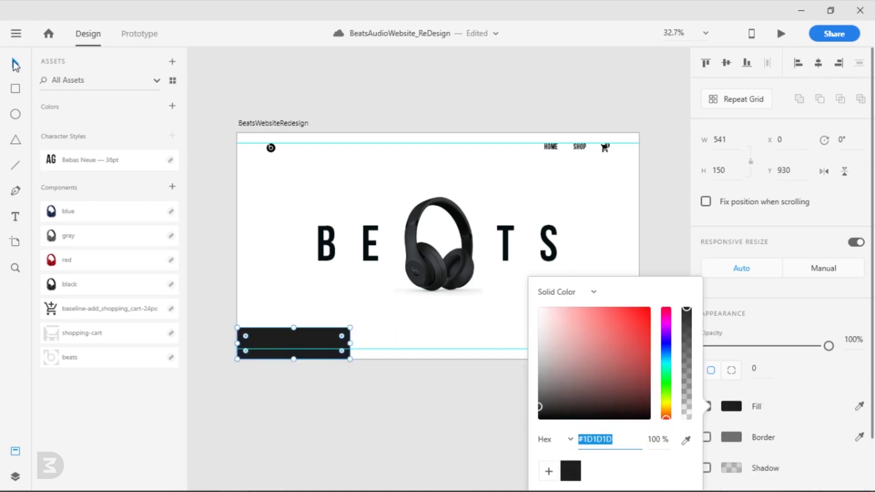
left_click(15, 65)
left_click(348, 396)
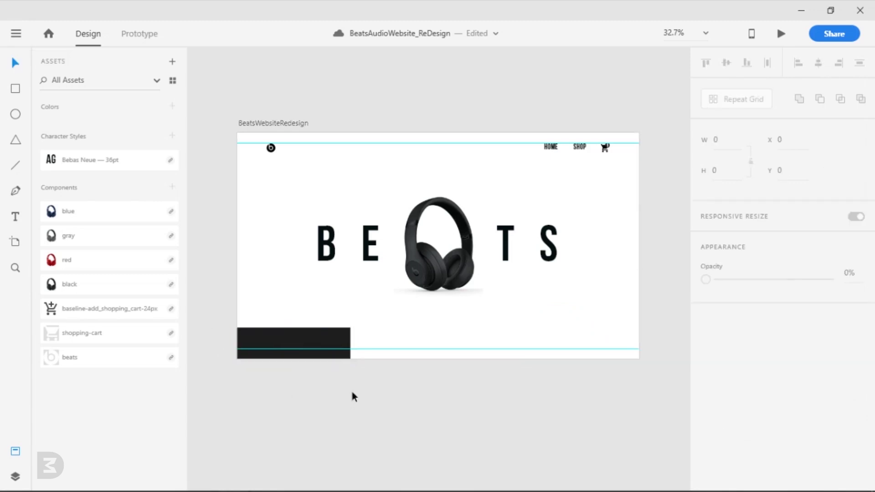
Step: Add the tagline EXPERIENCE SOUND LIKE NEVER BEFORE above the headphones and apply the Bebas Neue 36pt character style
scroll(354, 398, "up", 2)
scroll(479, 388, "down", 2)
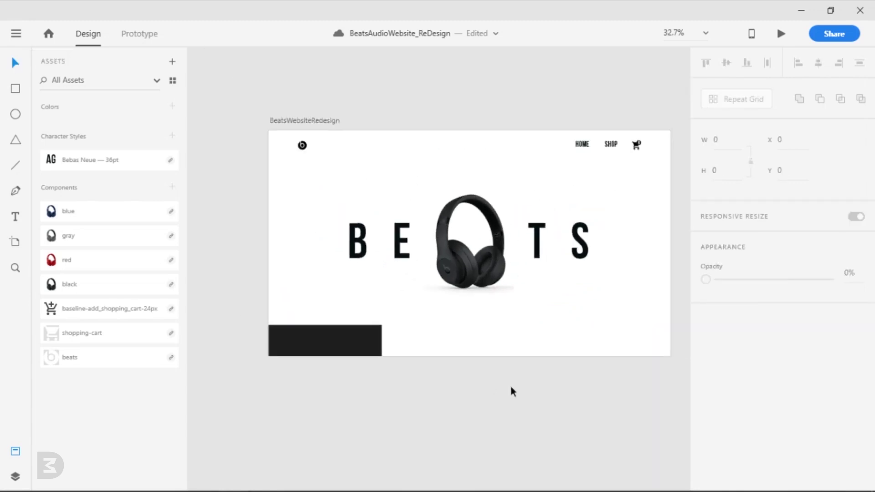
left_click_drag(512, 390, 486, 414)
scroll(484, 410, "up", 2)
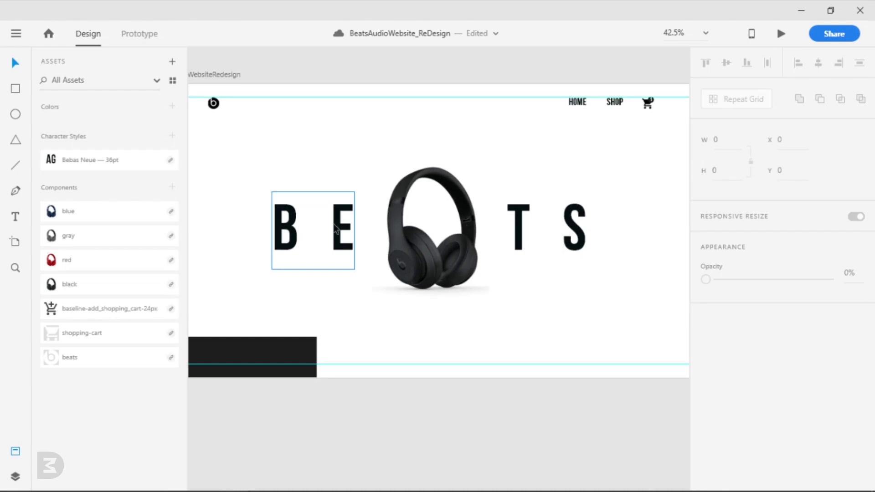
left_click(15, 216)
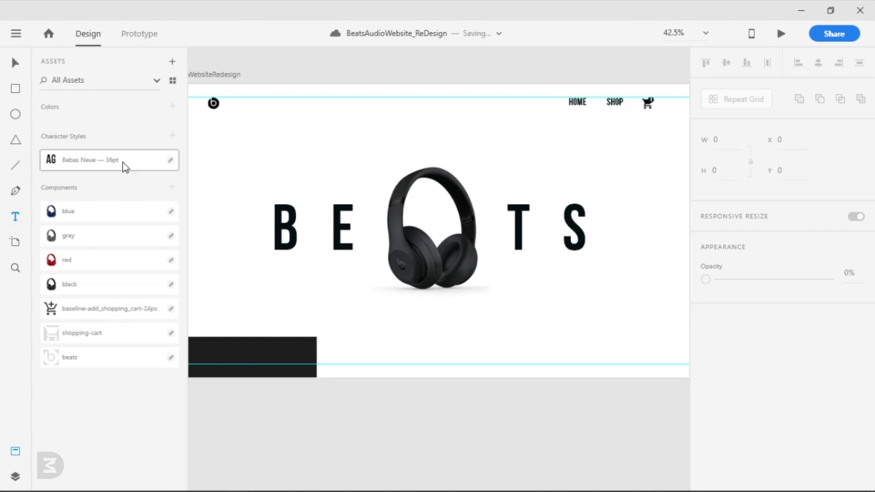
left_click(329, 155)
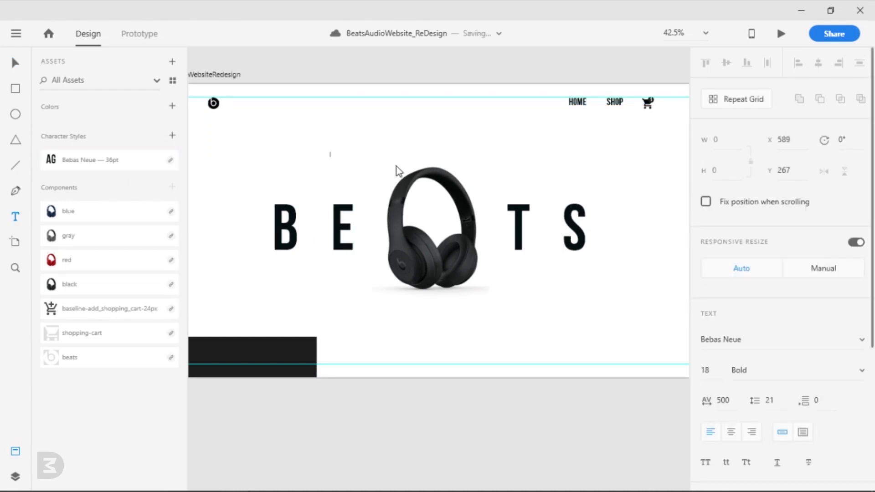
left_click(112, 163)
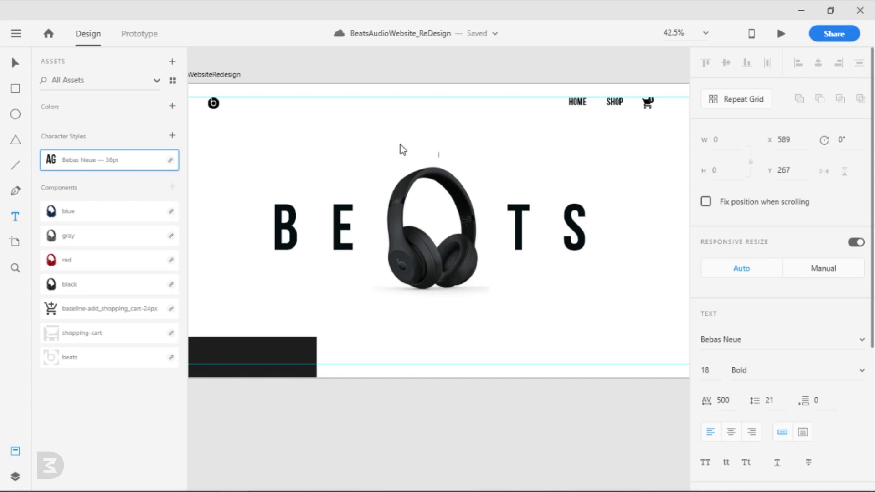
key("Escape")
left_click(106, 160)
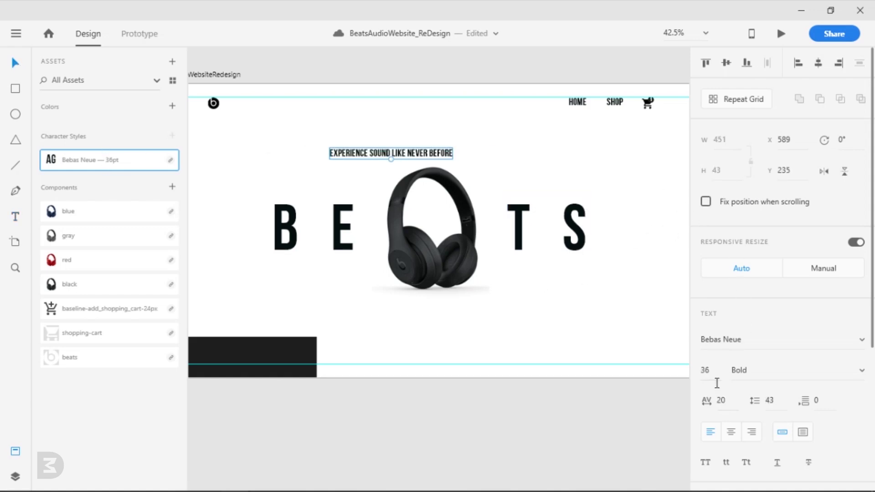
Step: Widen the tagline's character spacing to 446
left_click(730, 404)
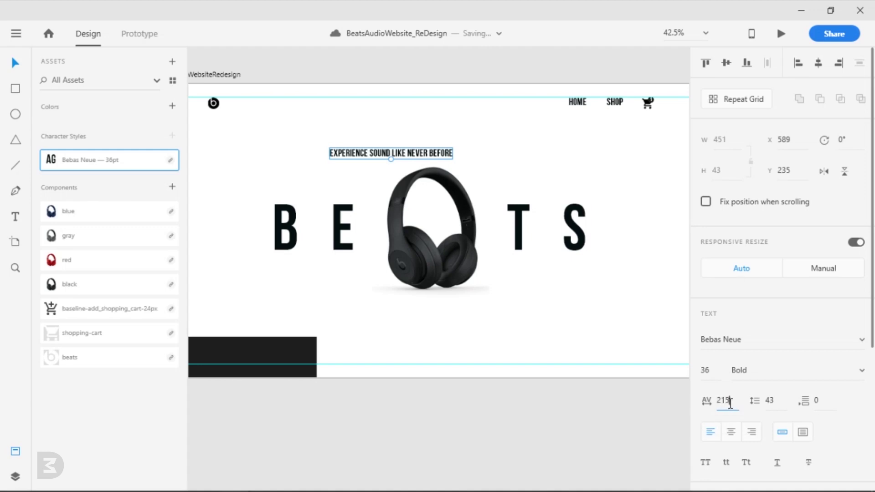
key("Return")
double_click(737, 401)
left_click(724, 399)
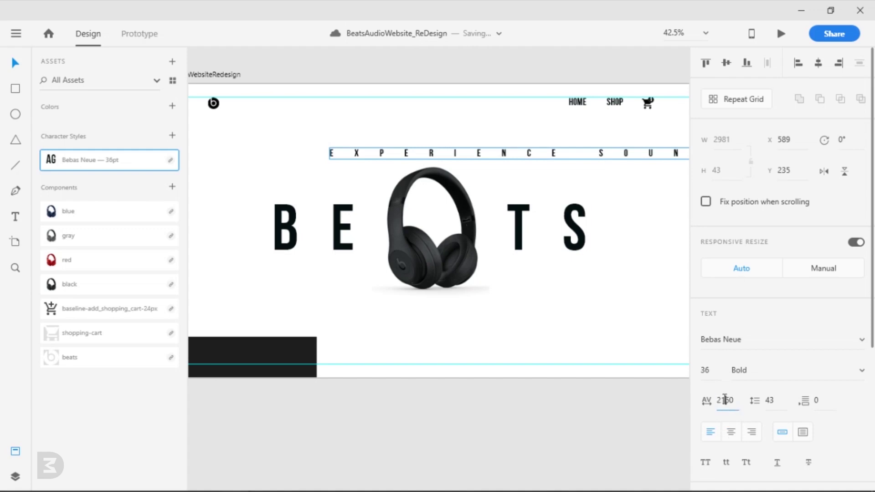
key("BackSpace")
key("Return")
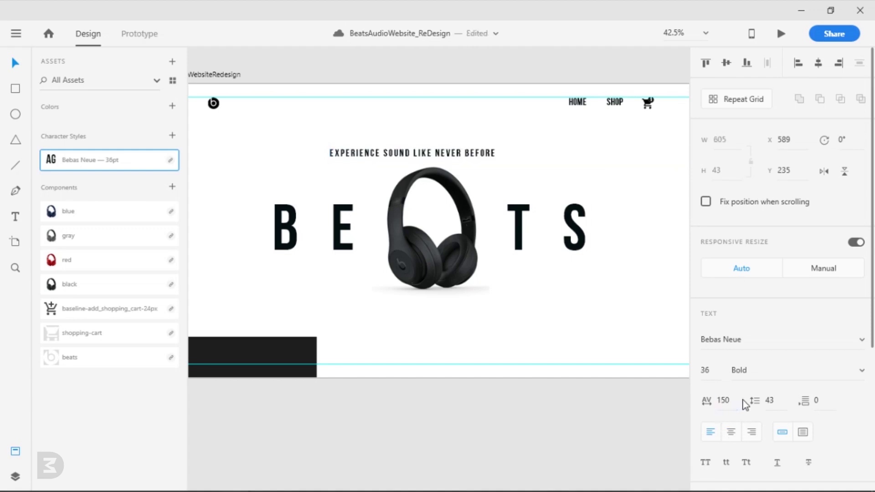
left_click_drag(731, 400, 748, 227)
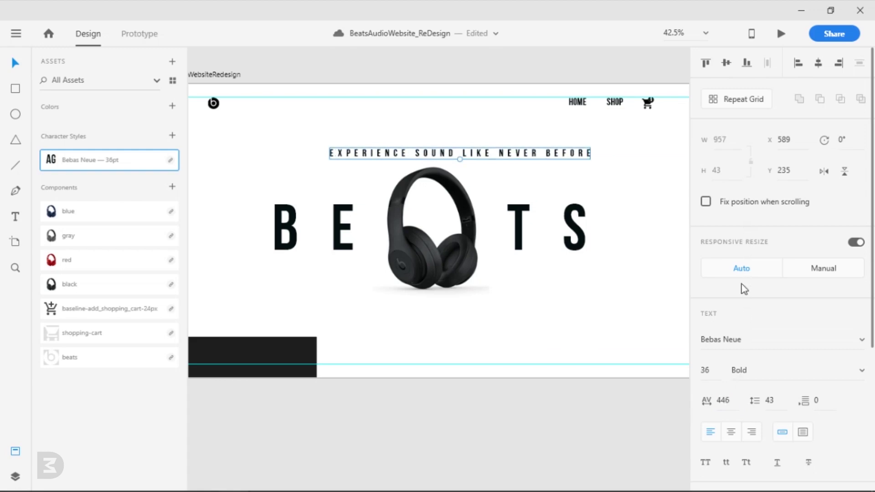
Step: Centre the tagline horizontally on the artboard and move it up to Y 185
left_click(818, 65)
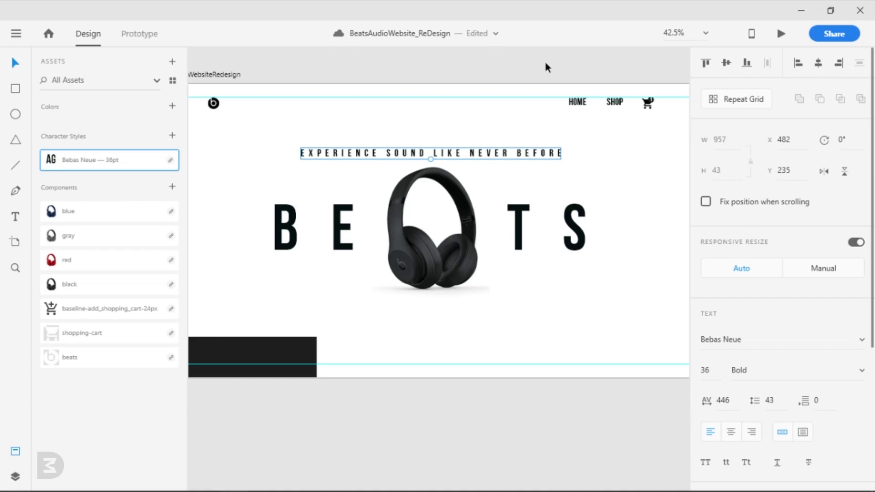
key("shift+Up")
key("shift+Up")
key("shift+Up")
key("shift+Up")
key("shift+Up")
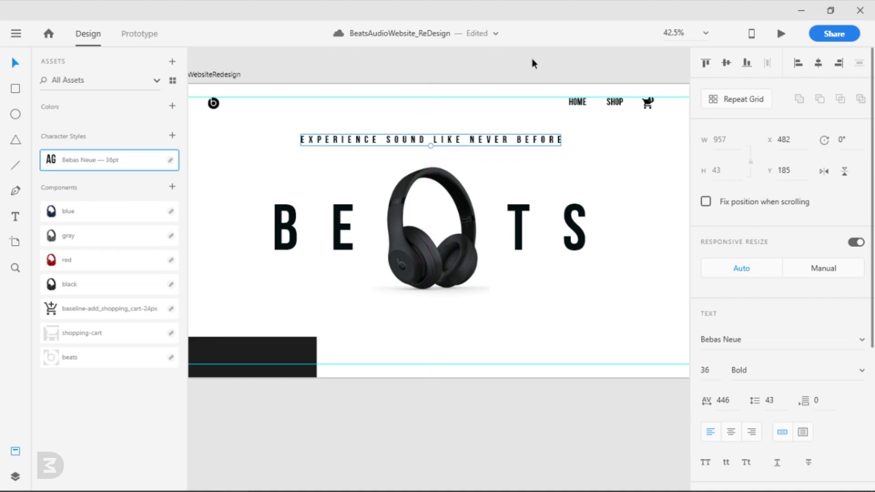
left_click(531, 58)
Step: Move the BE and TS lettering and the headphones up together, and raise the tagline closer to the navigation row
left_click(337, 230)
left_click(406, 247, "shift")
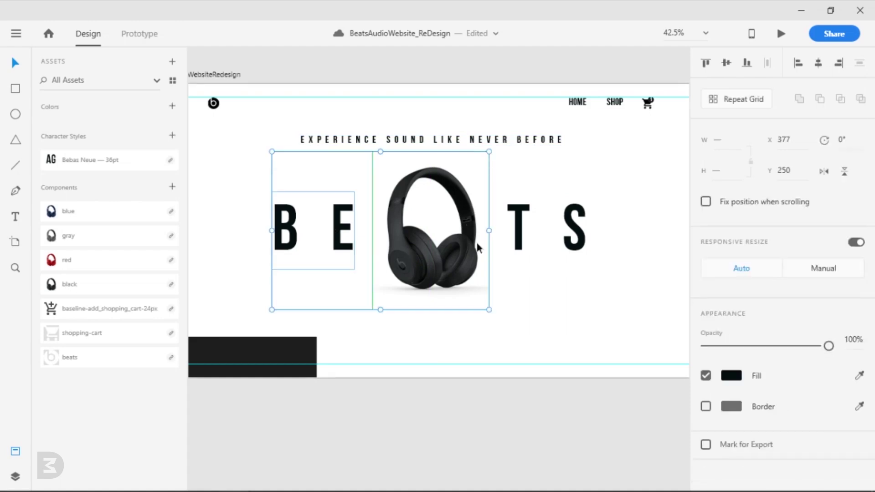
left_click(520, 246, "shift")
scroll(349, 314, "down", 2)
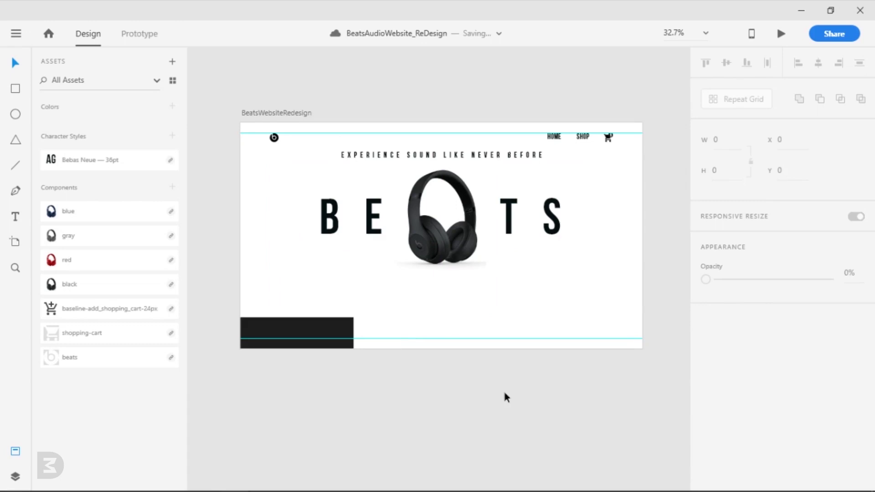
Step: Draw a 31 by 69 px rectangle below the headphones and round its corners to a radius of 16
left_click(15, 89)
scroll(443, 297, "up", 4)
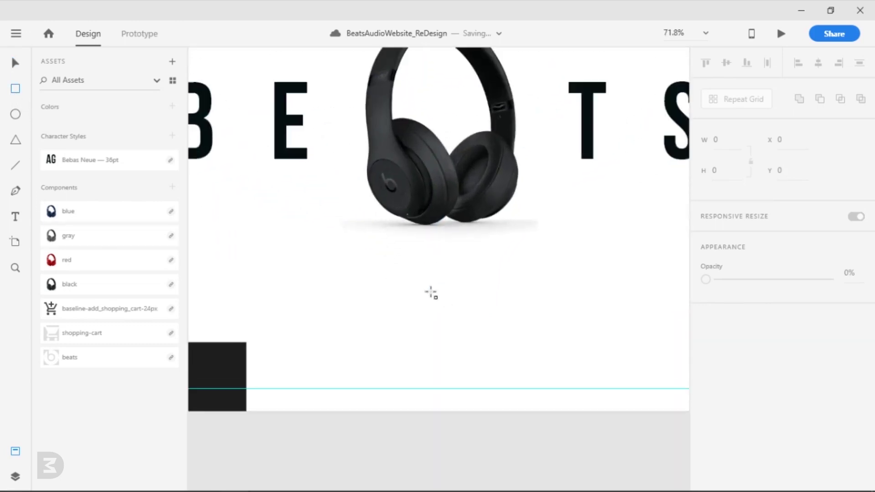
left_click_drag(393, 269, 406, 296)
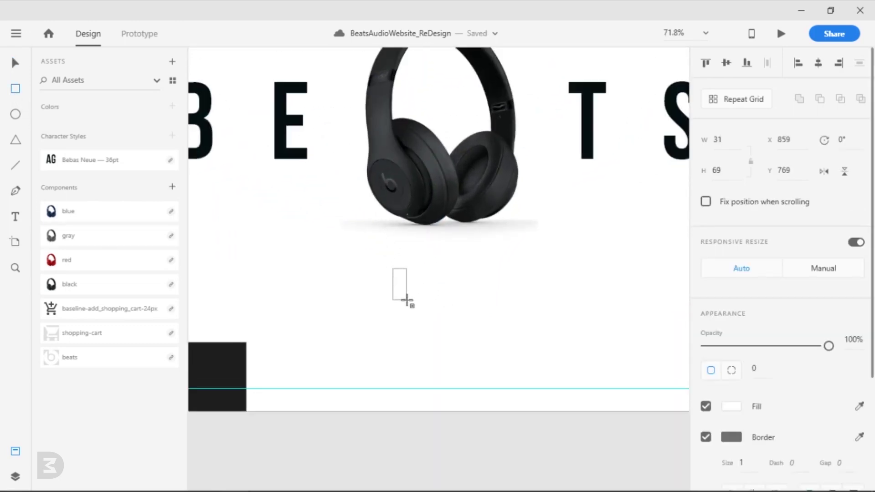
scroll(421, 297, "up", 4)
left_click_drag(384, 246, 375, 252)
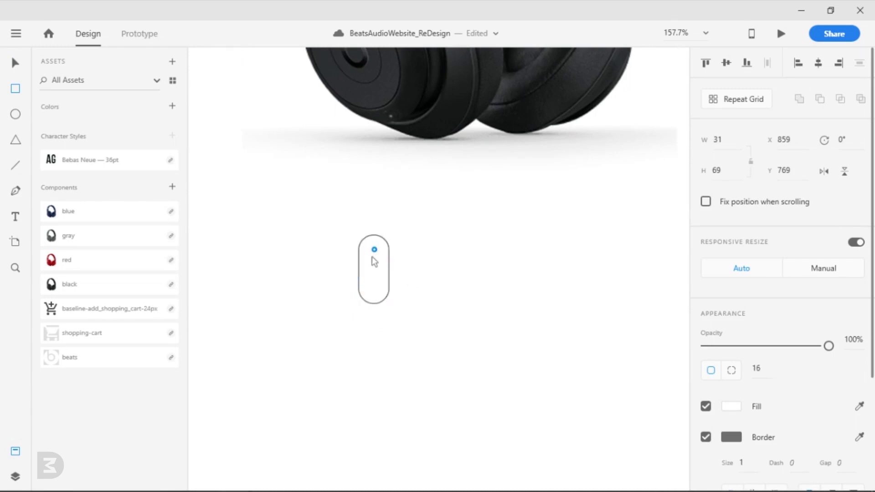
Step: Remove the pill's border and fill it with a solid mid grey
left_click(705, 437)
left_click(731, 405)
left_click_drag(540, 346, 539, 367)
left_click(10, 62)
left_click(267, 292)
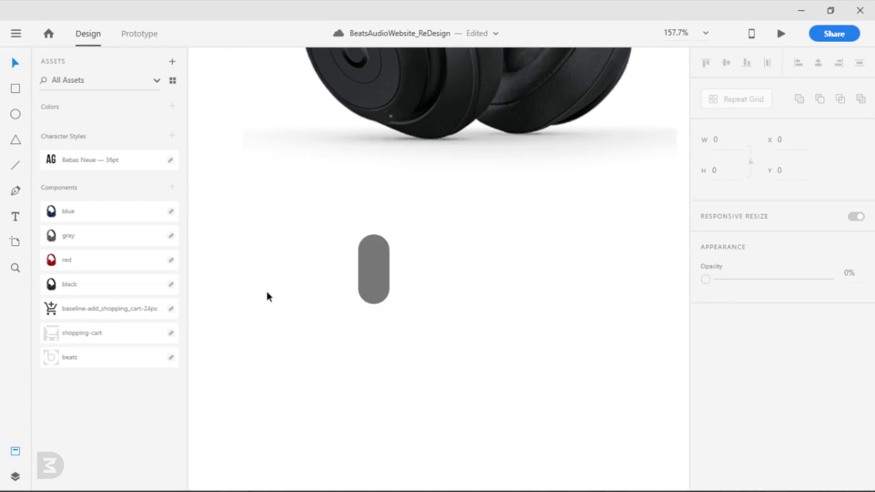
Step: Stretch the grey pill downward to a height of 88 px
left_click(372, 282)
left_click_drag(373, 303, 375, 323)
left_click(417, 311)
Step: Turn the pill into a horizontal repeat grid of four pills spaced 60 px apart
left_click(373, 288)
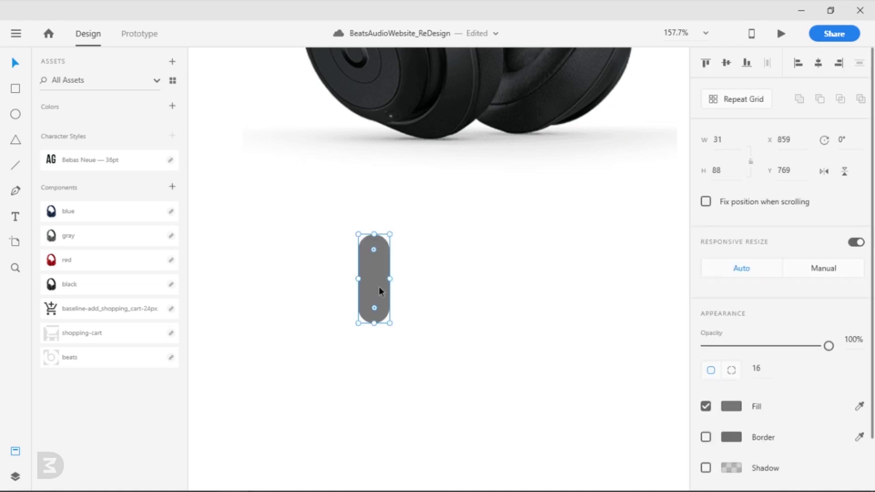
left_click(733, 102)
left_click_drag(390, 281, 549, 300)
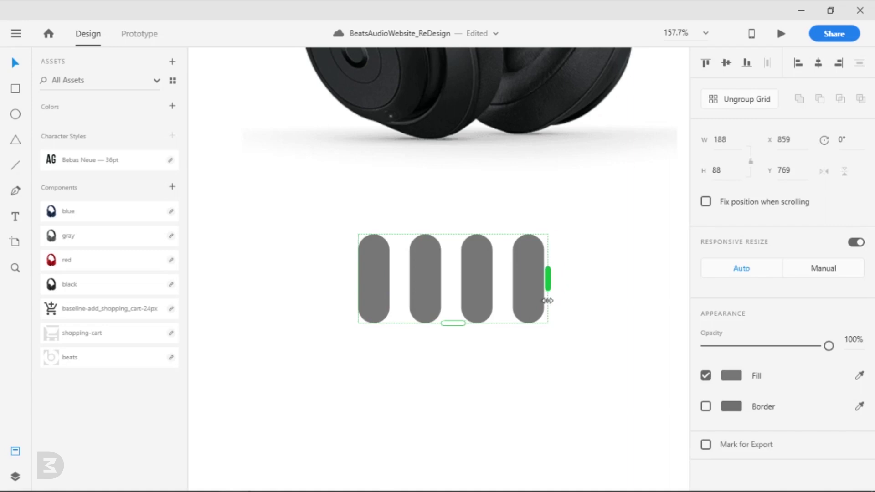
left_click_drag(416, 300, 440, 307)
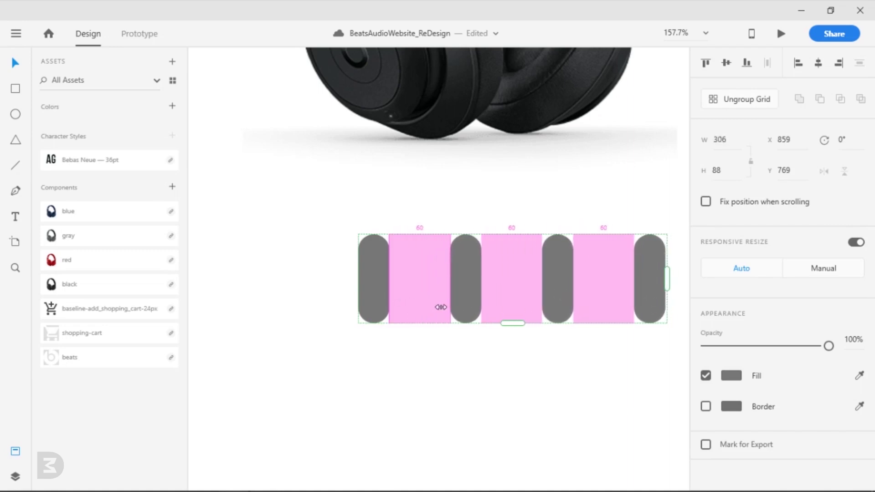
Step: Centre the pill row horizontally on the artboard and ungroup its repeat grid
left_click(819, 65)
right_click(420, 279)
left_click(455, 227)
Step: Shorten the last three pills from both ends to a height of about 54.5 px
double_click(417, 287)
left_click(505, 280, "shift")
left_click(593, 288, "shift")
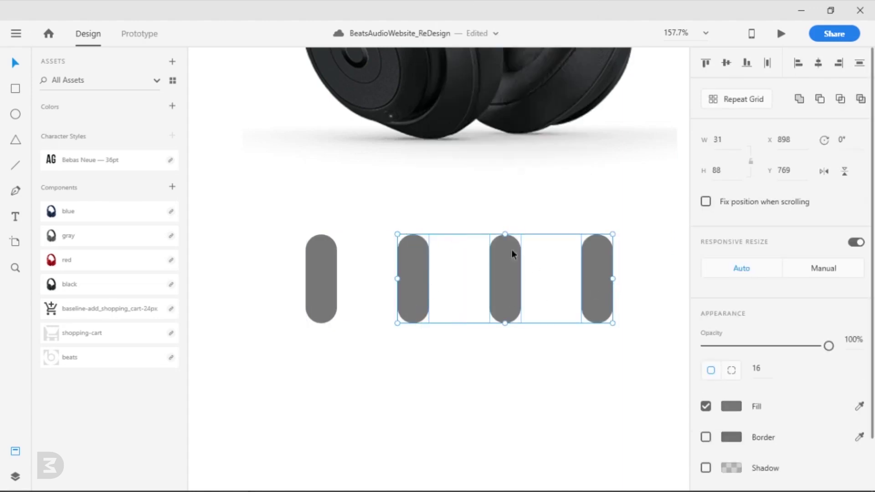
left_click_drag(506, 234, 508, 252)
left_click_drag(507, 323, 507, 309)
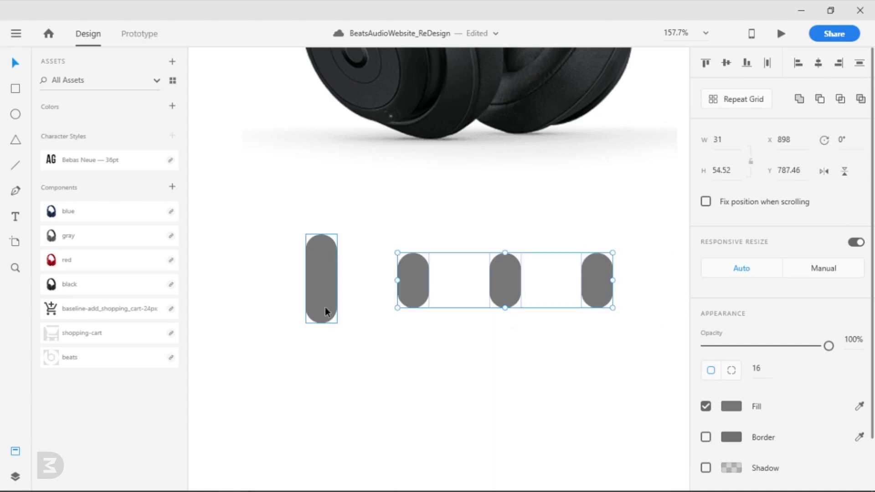
left_click(452, 340)
Step: Scale all four pills down together to about 113 by 33 px and group them
scroll(512, 353, "down", 6)
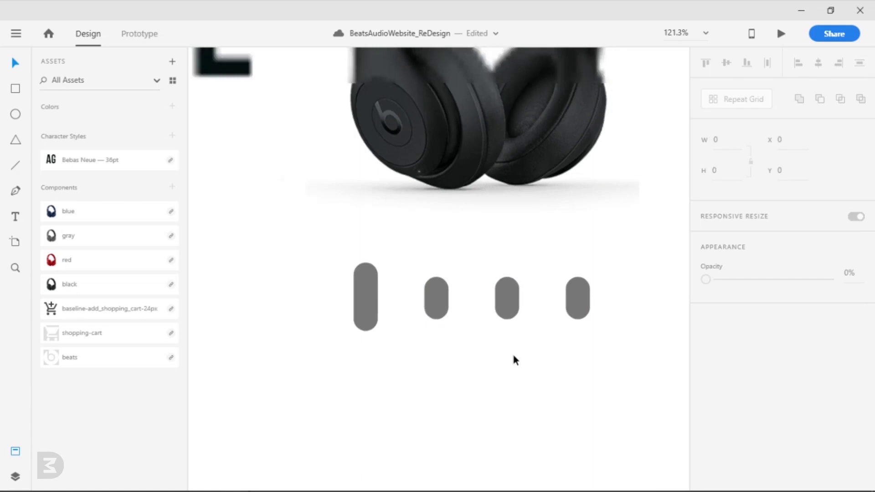
scroll(537, 365, "up", 6)
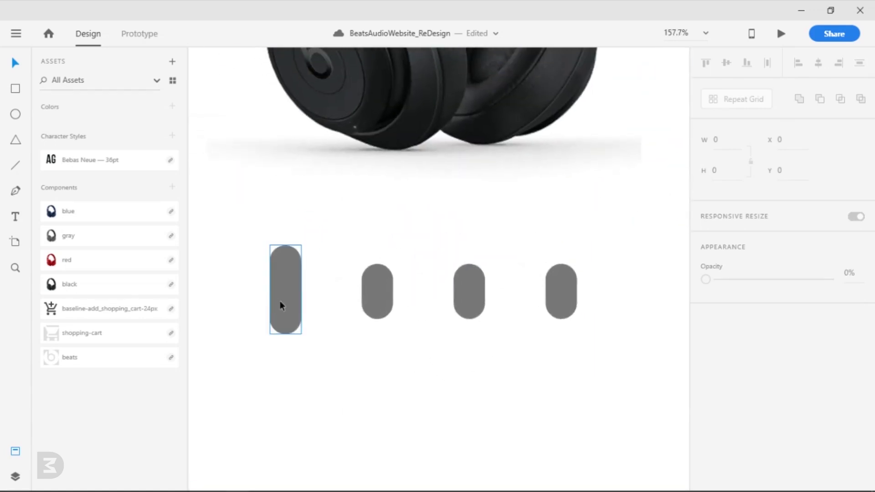
left_click(275, 303)
left_click(373, 294, "shift")
left_click(469, 291, "shift")
left_click(547, 300, "shift")
left_click_drag(270, 245, 356, 301)
key("ctrl+g")
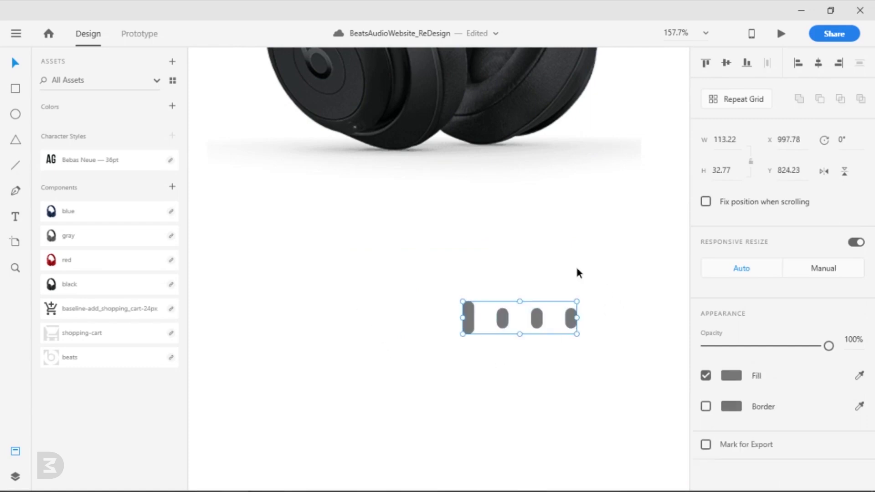
Step: Centre the pill group horizontally on the artboard and move it up to about Y 754
left_click(818, 62)
key("shift+Up")
key("shift+Up")
key("shift+Up")
key("shift+Up")
key("shift+Up")
key("shift+Up")
key("shift+Up")
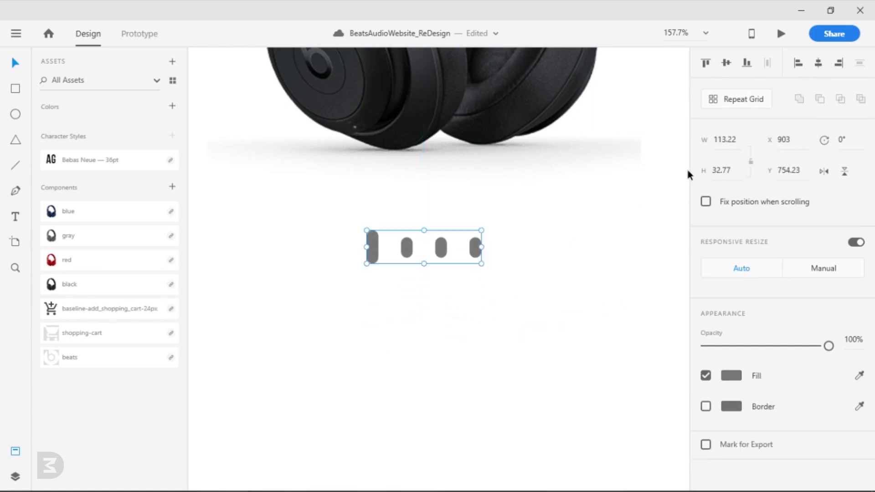
left_click(564, 304)
Step: Try to shorten the three small pills to a height of 11.54 px so they form circles
scroll(565, 305, "down", 5)
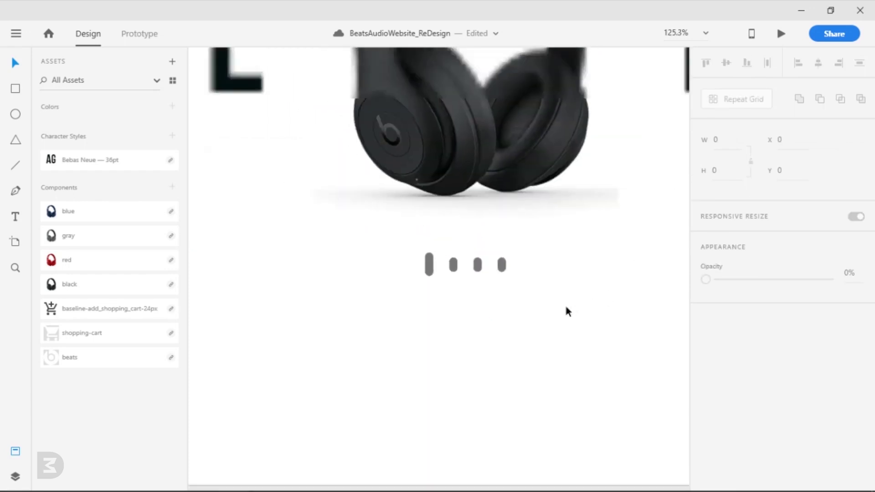
left_click_drag(571, 430, 504, 474)
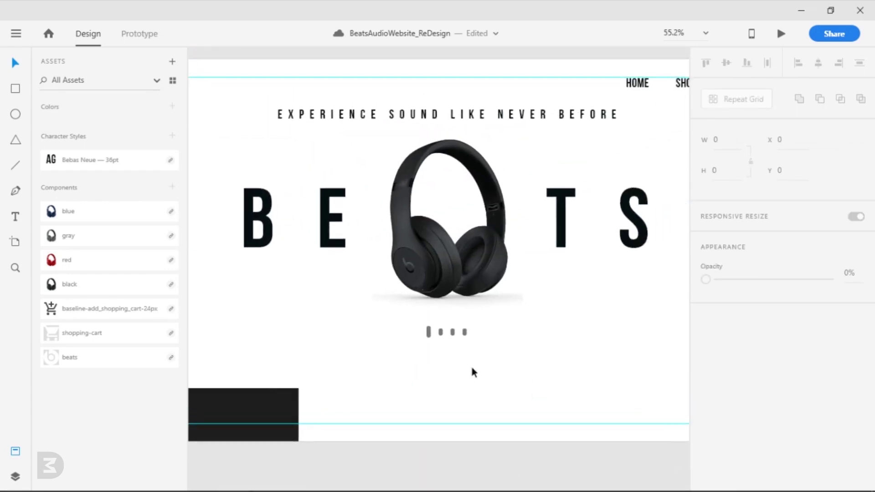
scroll(446, 349, "up", 5)
left_click(426, 291)
left_click(535, 336)
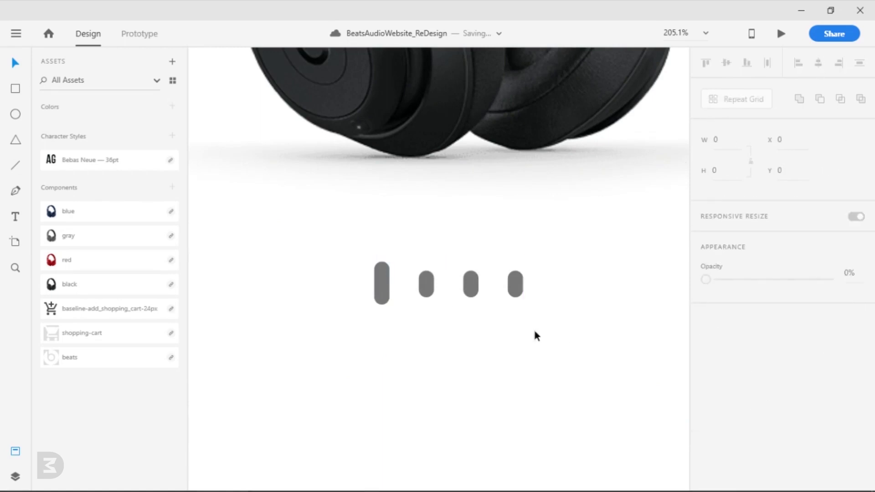
left_click(381, 287)
left_click(426, 312)
scroll(430, 318, "up", 2)
double_click(425, 275)
left_click(495, 264, "shift")
left_click(572, 272, "shift")
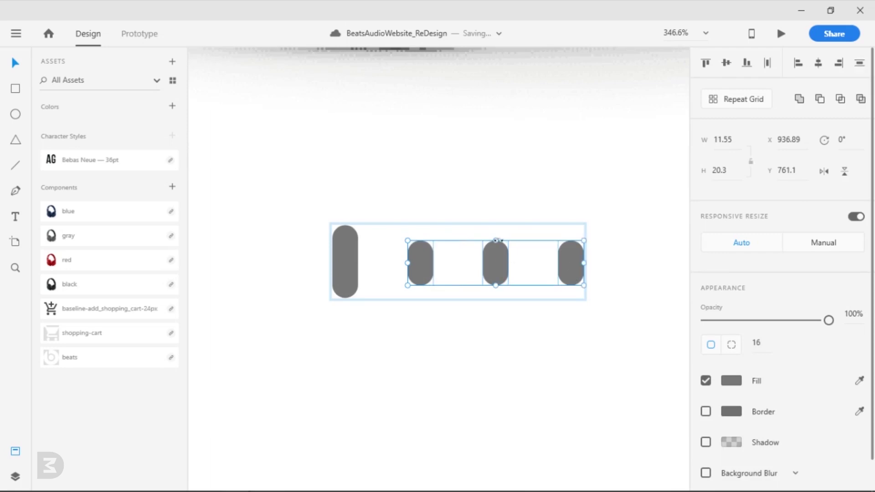
left_click_drag(496, 240, 494, 248)
left_click_drag(495, 283, 496, 273)
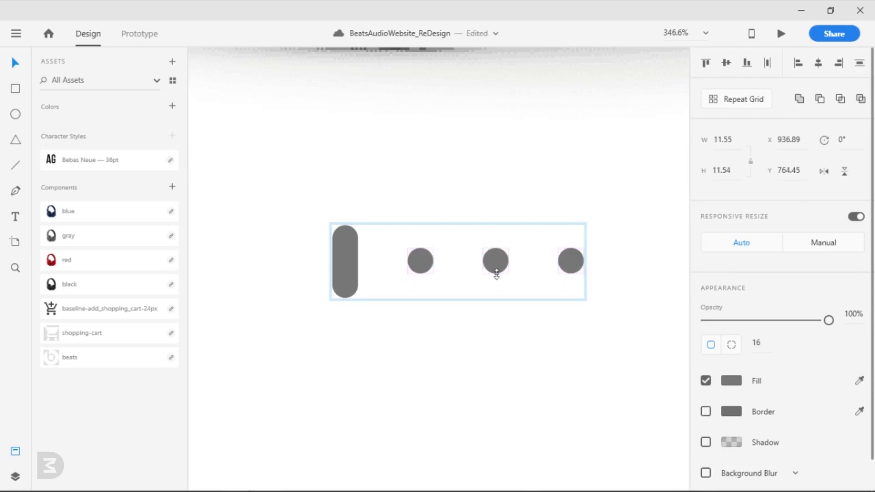
left_click(522, 343)
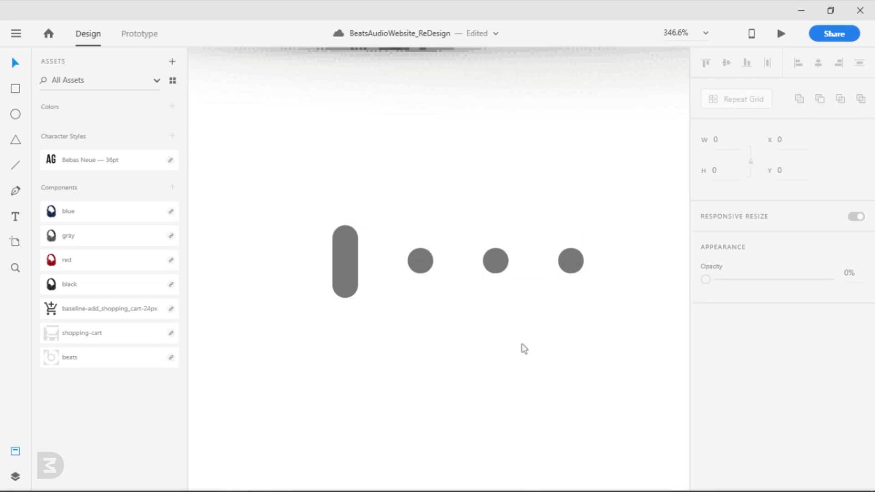
Step: Save the document and undo the reshaping of the three small pills into circles
scroll(506, 327, "down", 10)
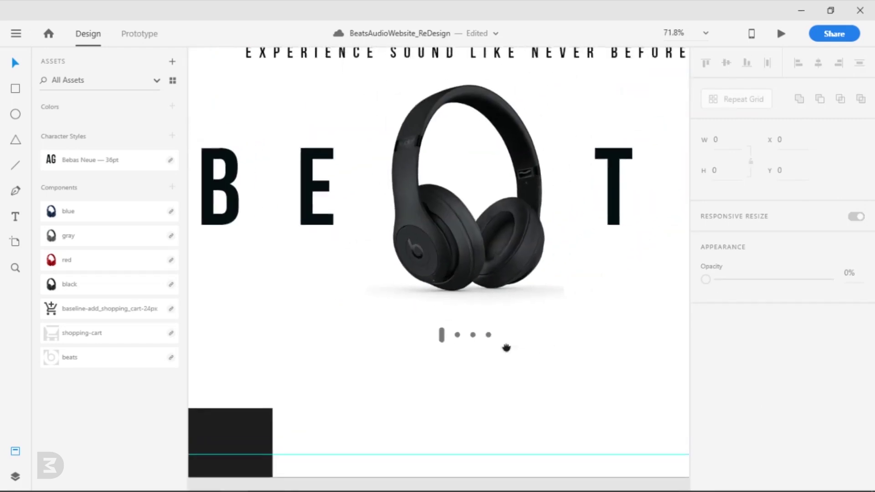
key("ctrl+s")
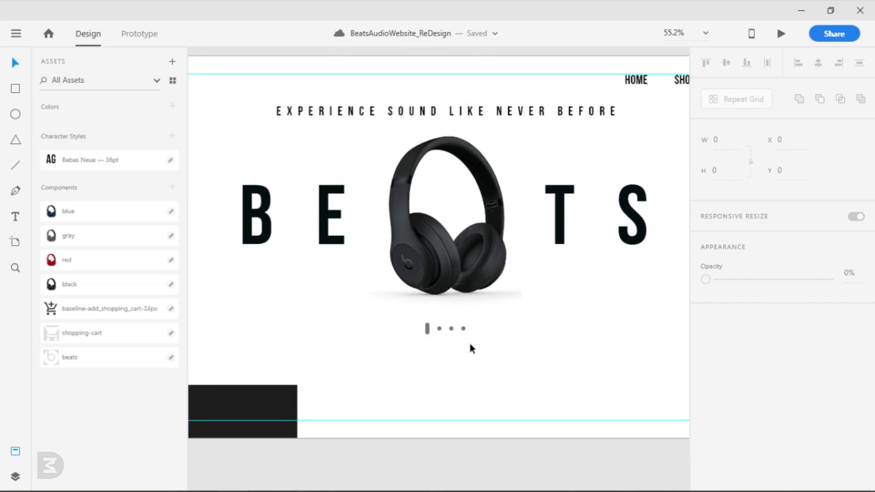
key("ctrl+z")
key("ctrl+z")
key("ctrl+z")
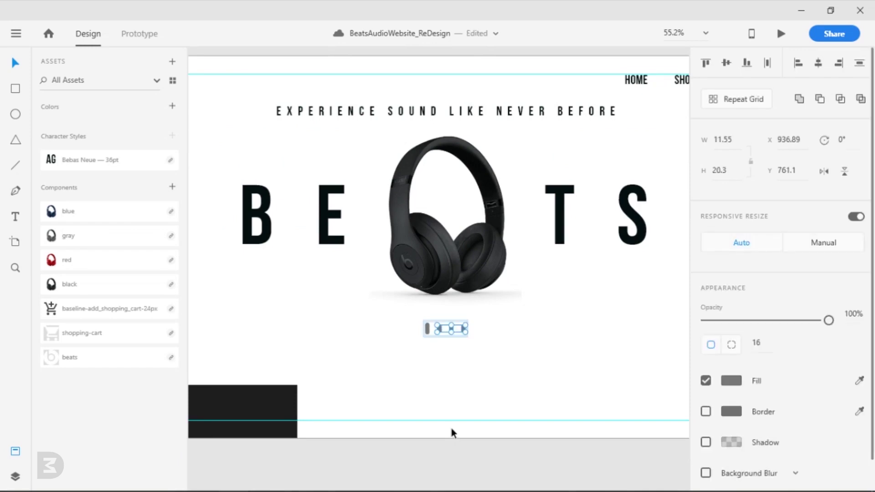
Step: Shorten the three small pills inside the group to a height of 15 px
scroll(433, 335, "up", 2)
scroll(435, 338, "up", 8)
double_click(459, 278)
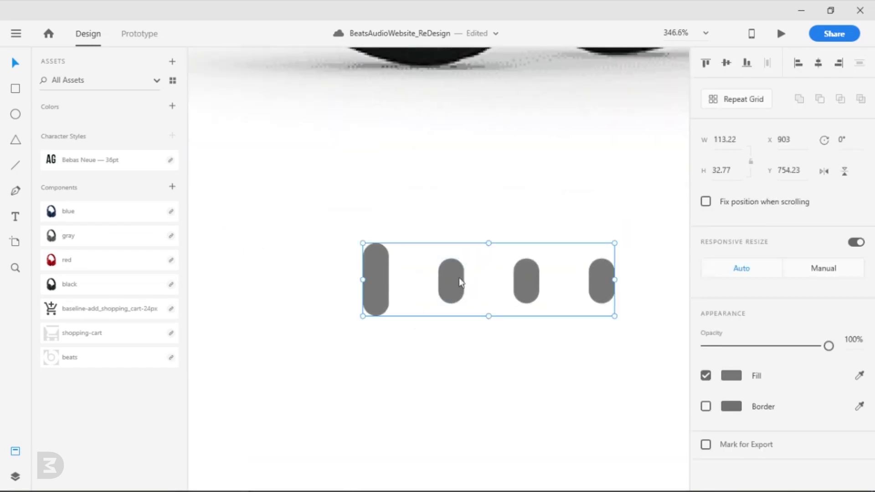
left_click(521, 279, "shift")
left_click(601, 280, "shift")
left_click_drag(527, 258, 526, 267)
Step: Lengthen the first pill at both ends to a height of about 38 px
left_click(384, 302)
left_click_drag(375, 243, 375, 238)
left_click_drag(376, 316, 380, 324)
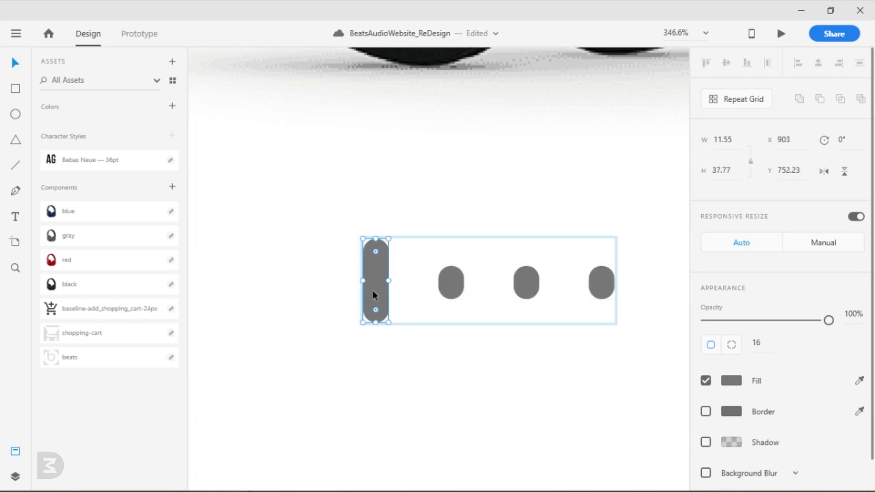
Step: Align the first pill and the three small pills on their vertical middles and group them
left_click(452, 286)
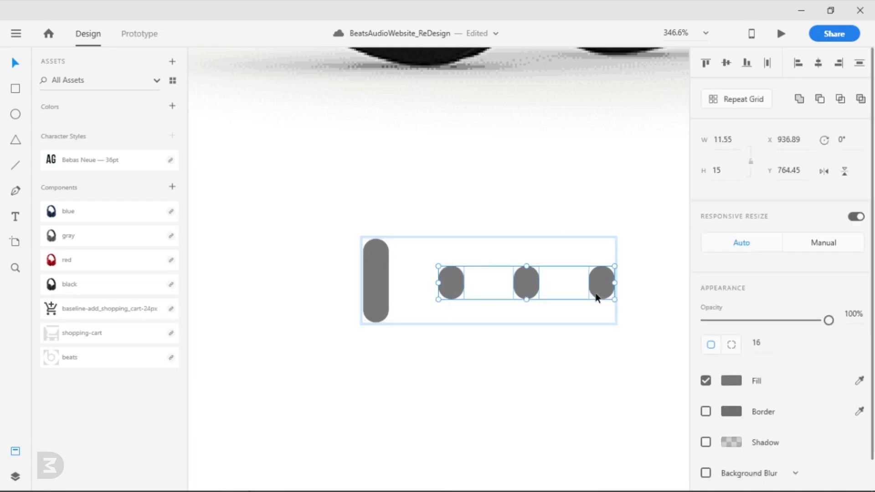
left_click(380, 281, "shift")
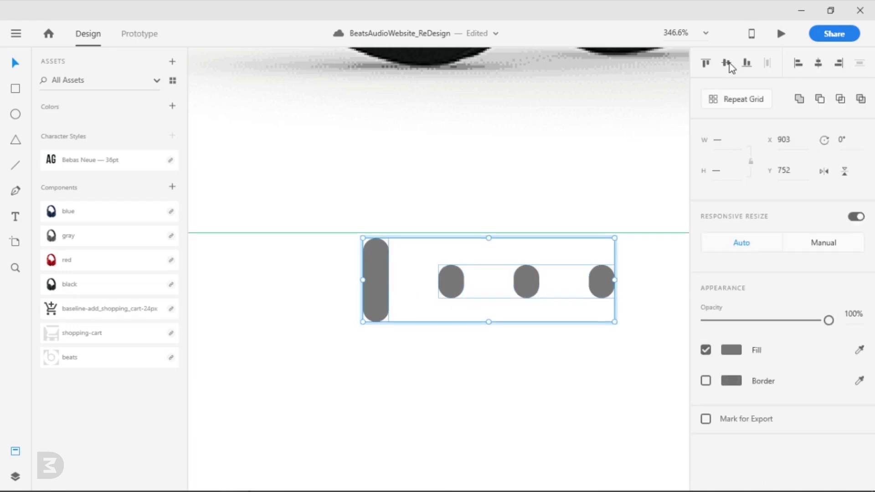
key("ctrl+g")
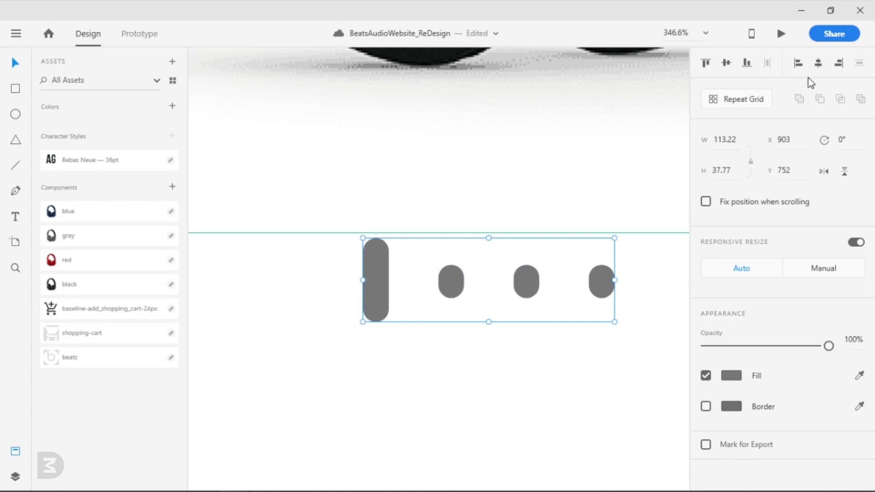
left_click(565, 348)
Step: Ungroup the pill row and the nested group of three small pills
scroll(564, 348, "down", 6)
left_click_drag(580, 403, 509, 382)
left_click(483, 326)
right_click(476, 325)
left_click(501, 226)
left_click(504, 357)
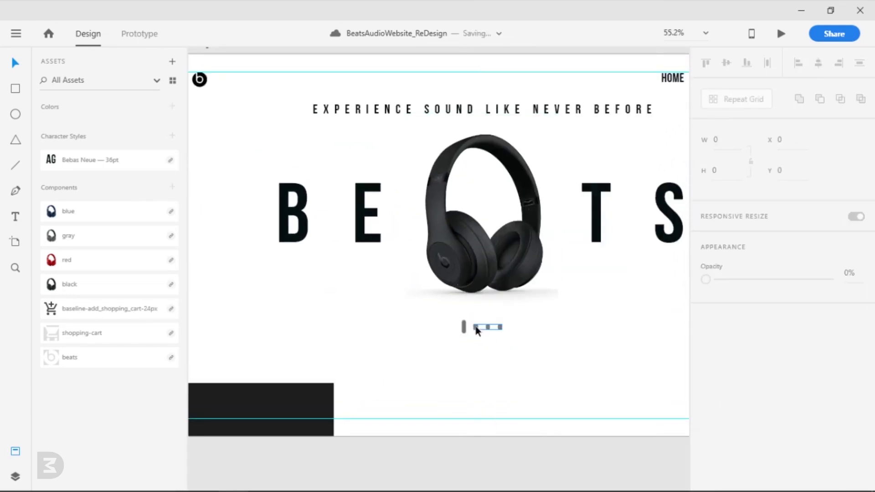
right_click(477, 327)
left_click(523, 226)
Step: Group all four separate pills into a single pagination group
left_click(464, 327)
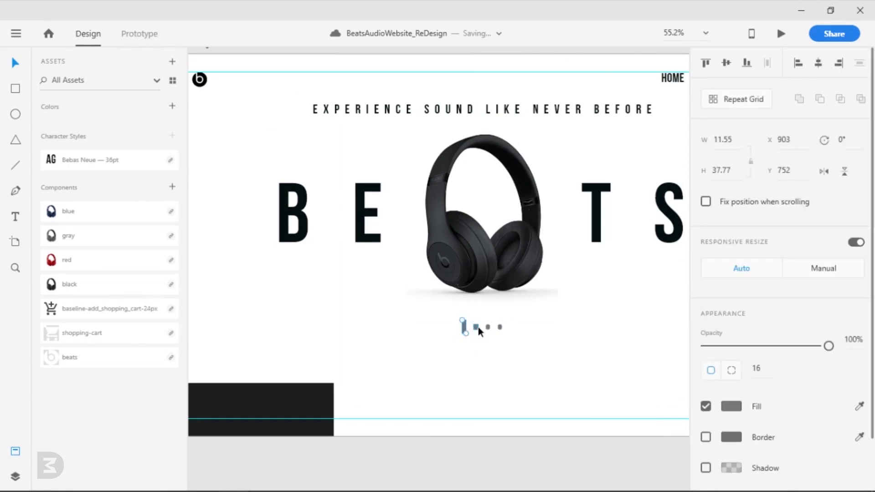
left_click(475, 327, "shift")
left_click(487, 327, "shift")
left_click(499, 327, "shift")
key("ctrl+g")
left_click(524, 447)
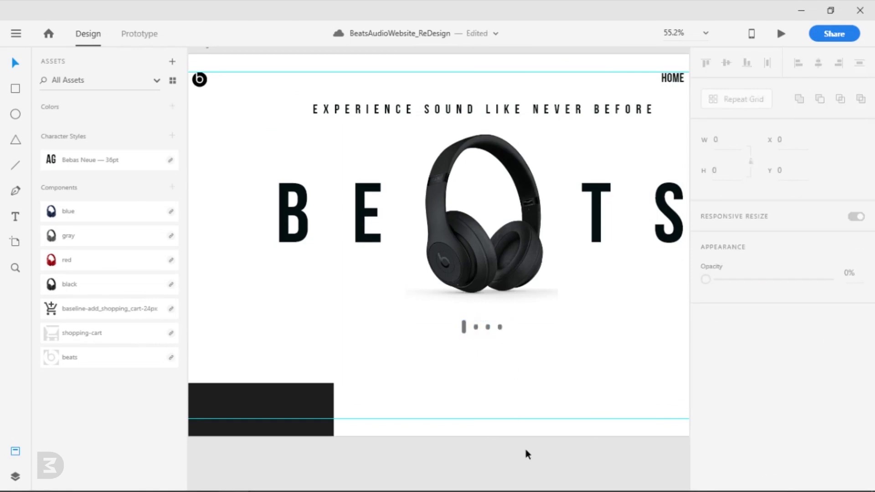
Step: Draw a rectangle about 217 by 74 px below the TS lettering, beside the pagination pills
scroll(524, 445, "down", 3)
left_click_drag(551, 451, 528, 433)
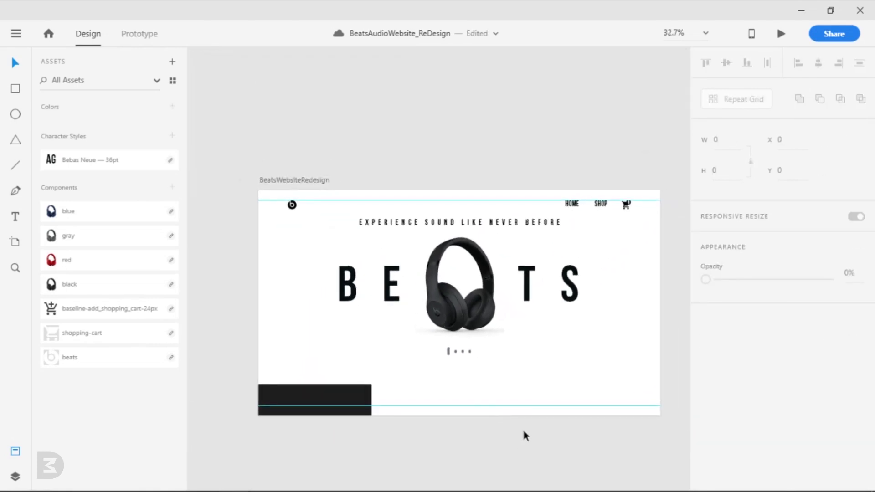
scroll(563, 396, "up", 5)
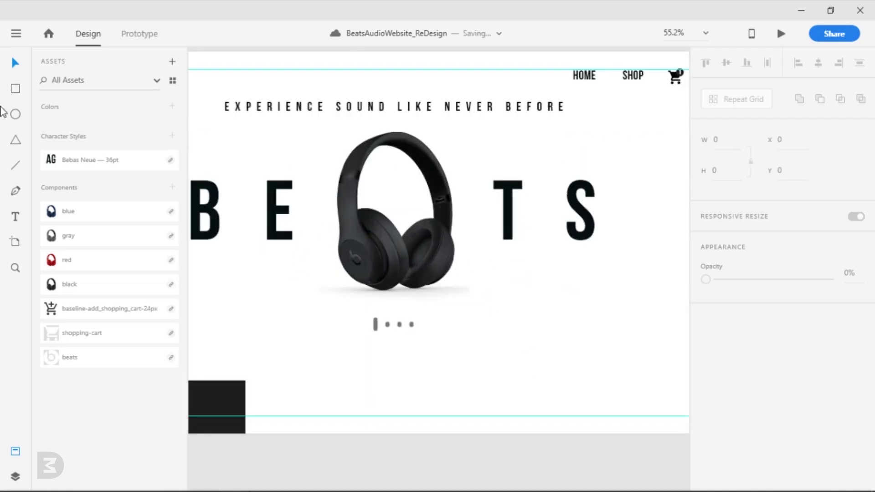
left_click(17, 90)
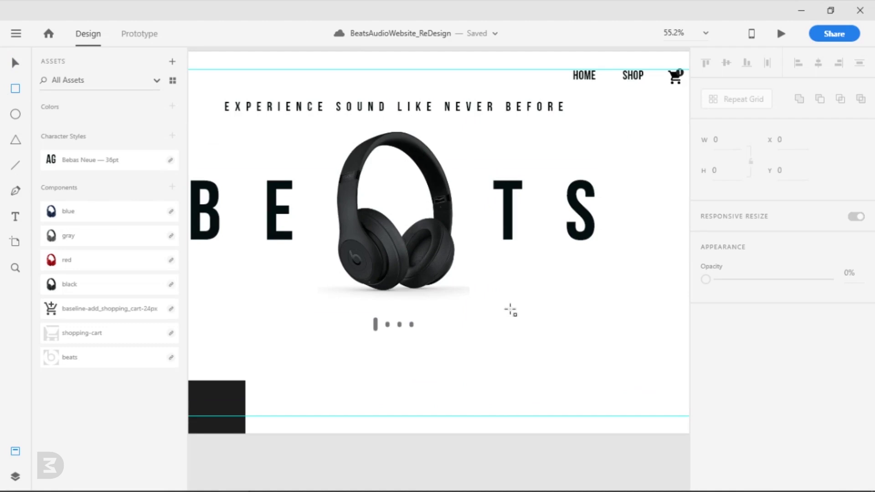
left_click_drag(499, 310, 576, 335)
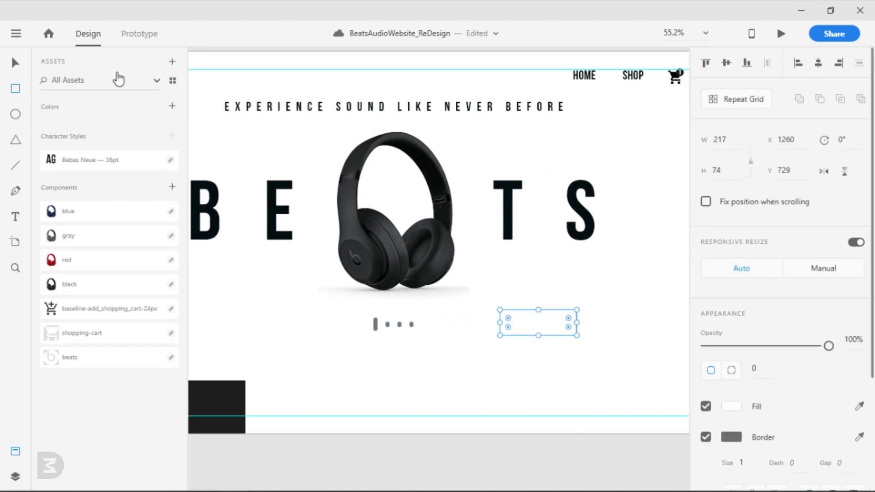
left_click(16, 65)
Step: Remove the new rectangle's border and fill it with the saved dark colour #1D1D1D
scroll(553, 356, "up", 10)
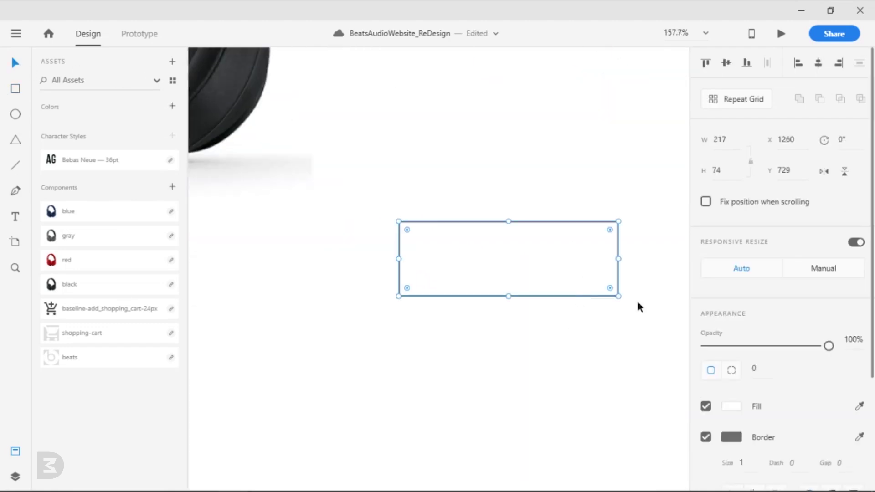
left_click(705, 437)
left_click(731, 407)
left_click(573, 470)
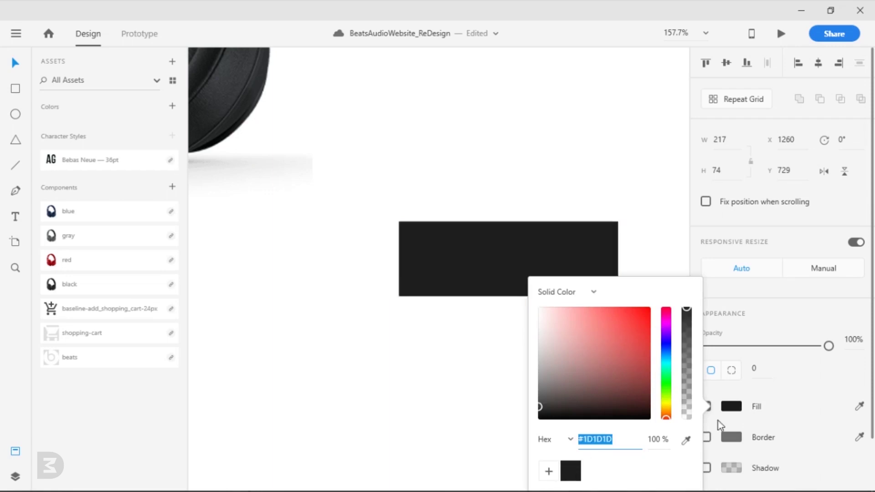
Step: Round the dark rectangle's corners to a radius of 5
left_click(760, 368)
type("7")
key("Return")
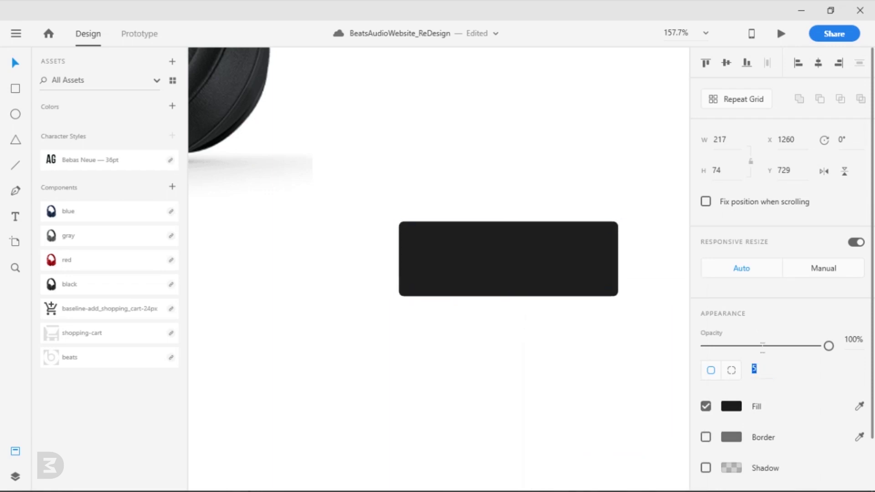
left_click(576, 401)
Step: Add the text "ADD" on the dark rectangle and apply the Bebas Neue 36pt character style
key("t")
left_click(462, 268)
type("ADD")
left_click(119, 163)
key("Escape")
left_click(123, 160)
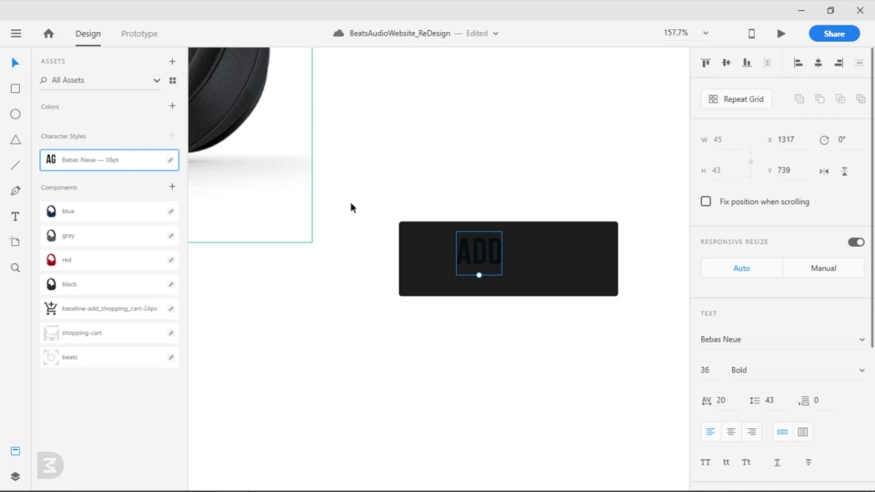
Step: Widen the ADD text's character spacing to 200 and fill the text with white
scroll(733, 364, "down", 2)
left_click(728, 335)
type("48")
key("Return")
type("174")
key("Return")
left_click_drag(732, 221, 732, 216)
scroll(715, 373, "down", 2)
left_click(731, 405)
left_click_drag(588, 360, 537, 306)
left_click(502, 272)
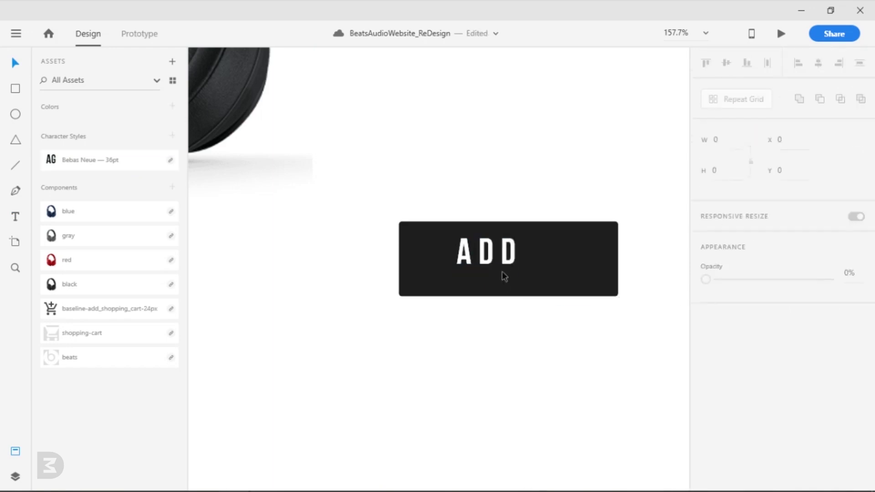
Step: Centre the ADD text horizontally and vertically on the dark button rectangle
left_click(503, 273)
left_click(582, 285, "shift")
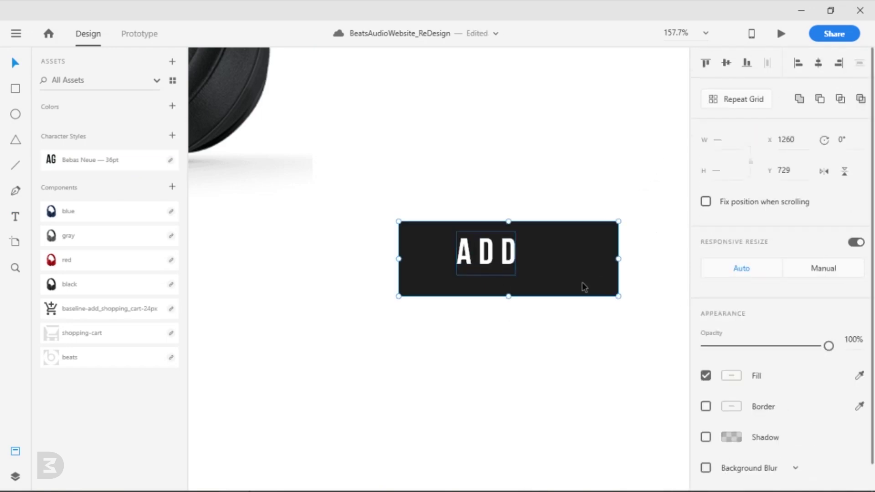
left_click(817, 63)
left_click(538, 364)
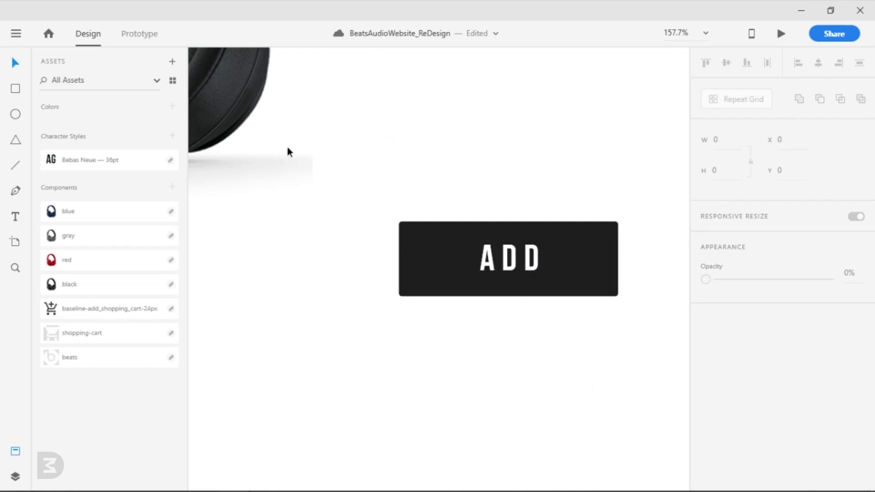
Step: Place the baseline-add_shopping_cart-24px component on the dark button before the ADD text, filled with #FFFFFF
left_click_drag(65, 312, 417, 360)
left_click(732, 376)
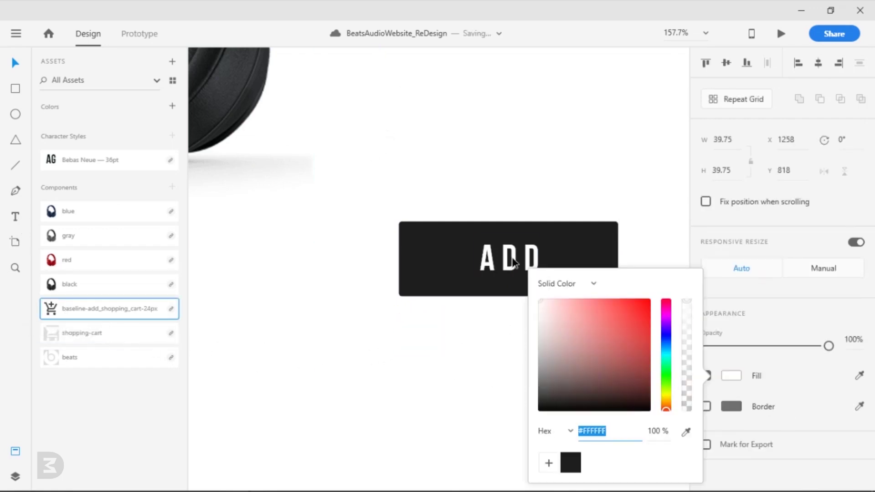
left_click(423, 401)
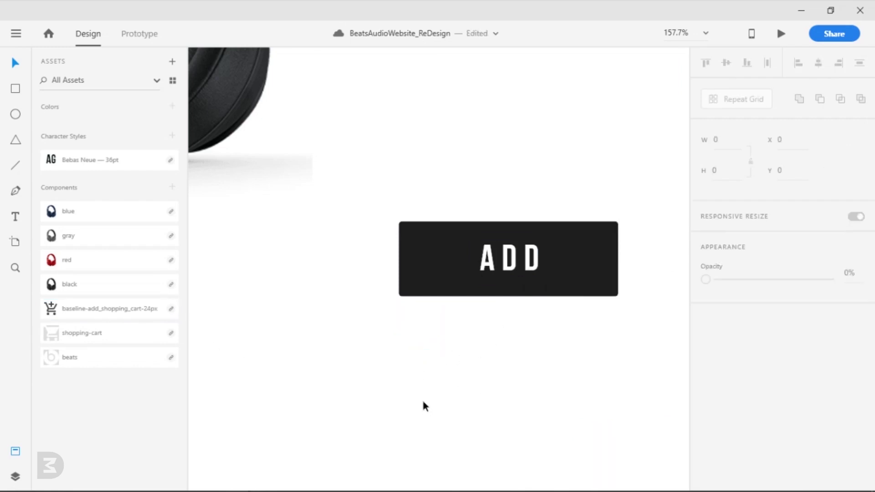
left_click_drag(420, 339, 458, 270)
left_click_drag(471, 238, 467, 243)
left_click(466, 337)
Step: Group the cart icon with the ADD text and centre the group on the dark button rectangle
left_click(452, 259)
left_click(509, 262, "shift")
key("ctrl+g")
left_click(569, 284, "shift")
left_click(817, 63)
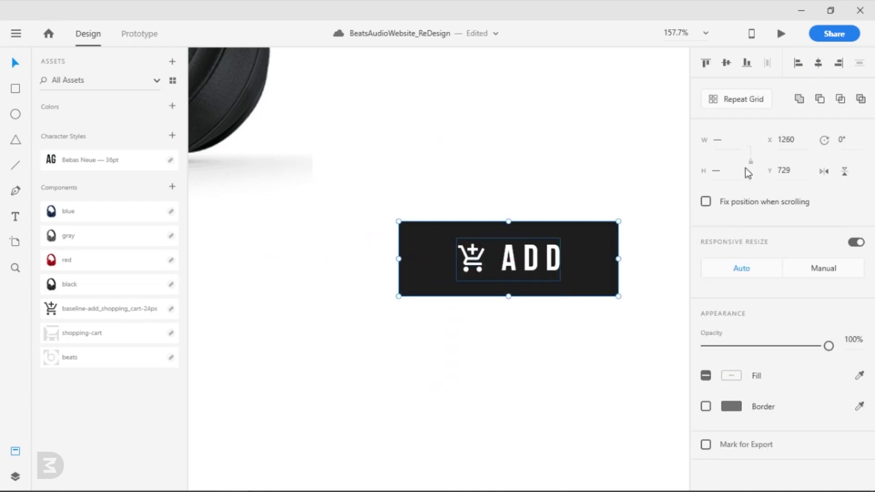
left_click(498, 189)
Step: Turn on the layout grid for the BeatsWebsiteRedesign artboard
scroll(402, 274, "down", 3)
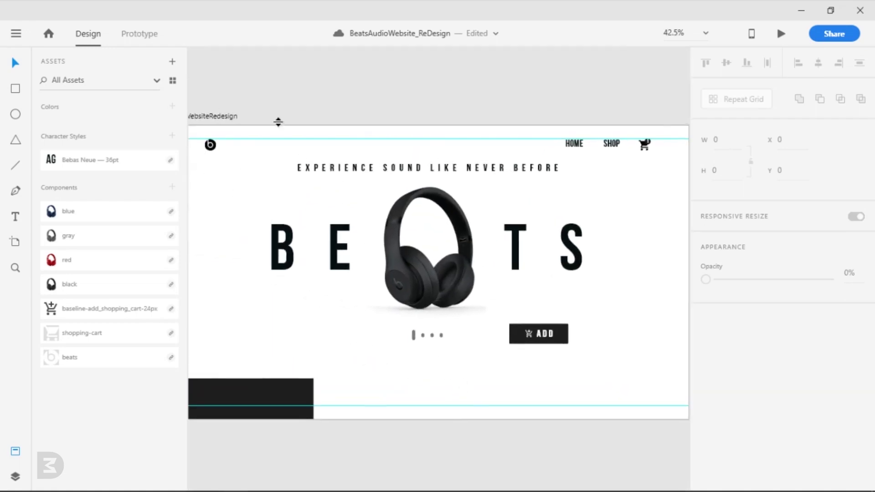
left_click(218, 116)
left_click(705, 447)
scroll(552, 431, "up", 1)
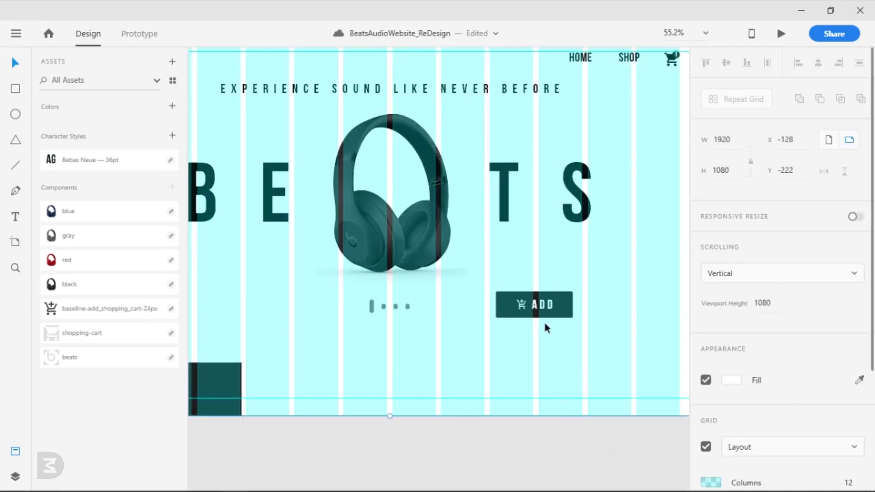
Step: Group the button rectangle with its icon-and-text group and name the new group "cta"
left_click(558, 304)
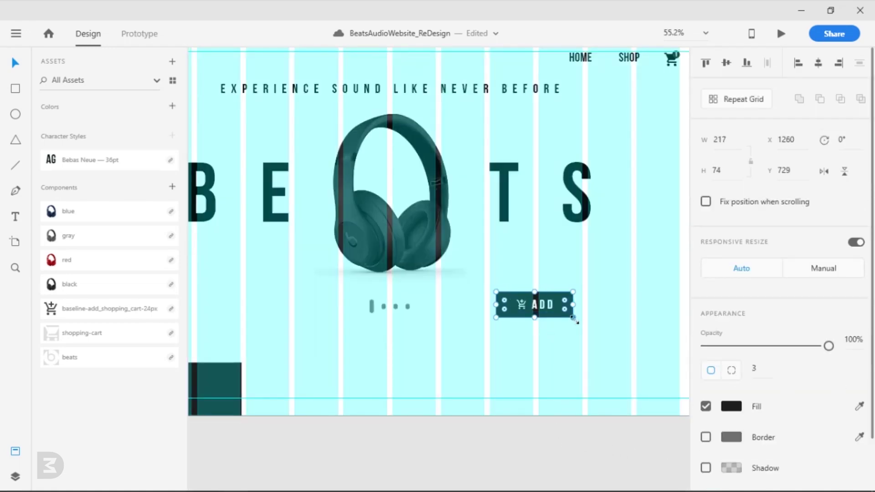
scroll(540, 321, "up", 2)
left_click(507, 296)
left_click(478, 296, "shift")
key("ctrl+g")
key("ctrl+y")
double_click(64, 109)
type("cta")
key("Return")
Step: Nudge the cta group to the right below the TS lettering, using the layout grid columns as reference
key("Right")
key("Right")
key("Right")
key("Right")
key("Right")
key("Right")
key("Right")
key("Right")
key("Right")
key("Right")
key("Right")
key("Right")
key("Right")
key("Right")
key("Right")
key("Right")
key("Right")
key("Right")
key("Right")
key("Right")
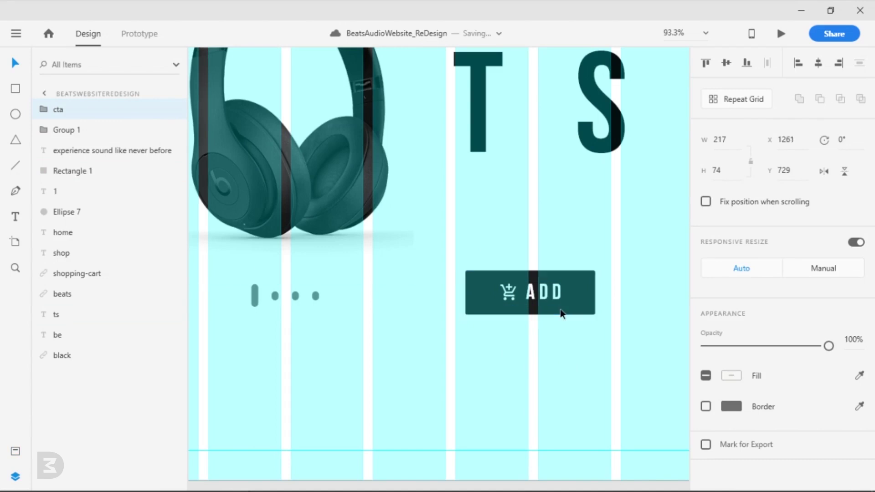
left_click(418, 378)
scroll(418, 378, "down", 5)
left_click_drag(388, 376, 503, 394)
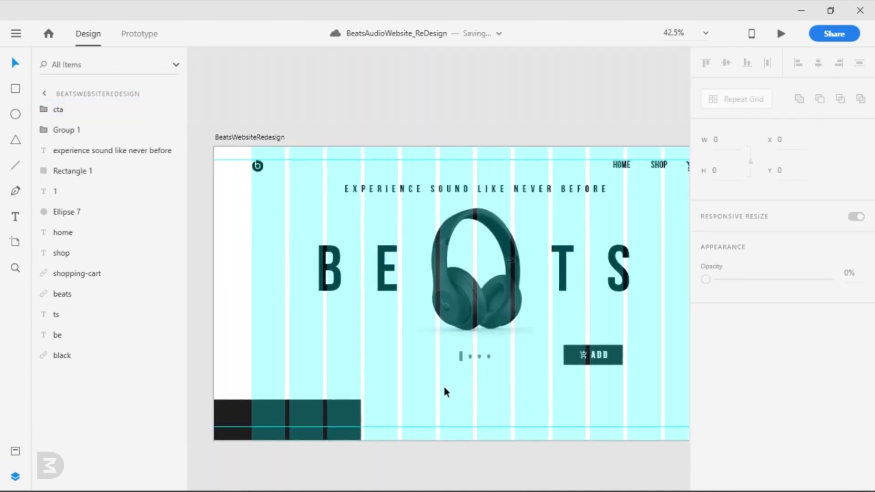
Step: Add the price text "$349" below the BE lettering and fill it with the saved dark colour
scroll(390, 372, "up", 3)
left_click(16, 218)
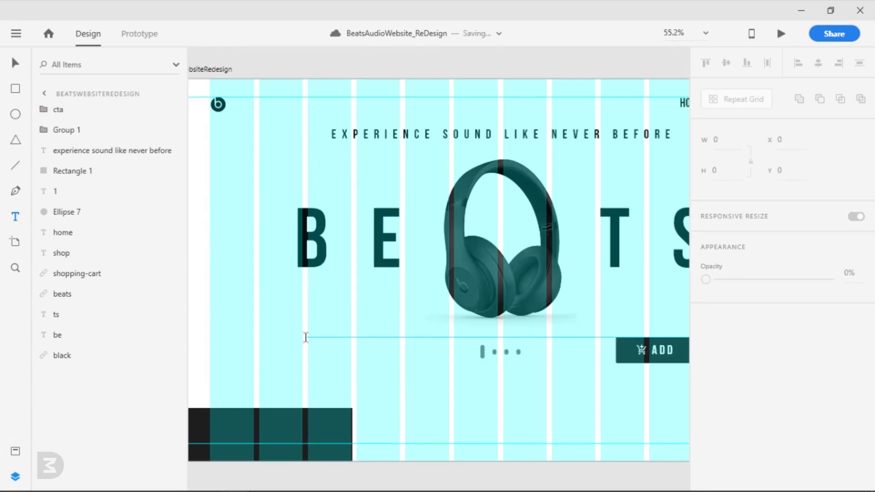
left_click(308, 343)
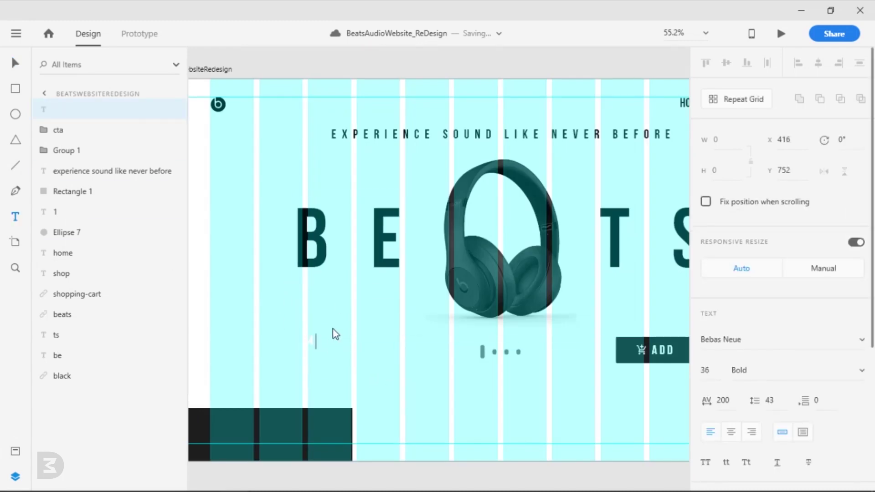
type("4349")
key("Escape")
scroll(728, 392, "down", 4)
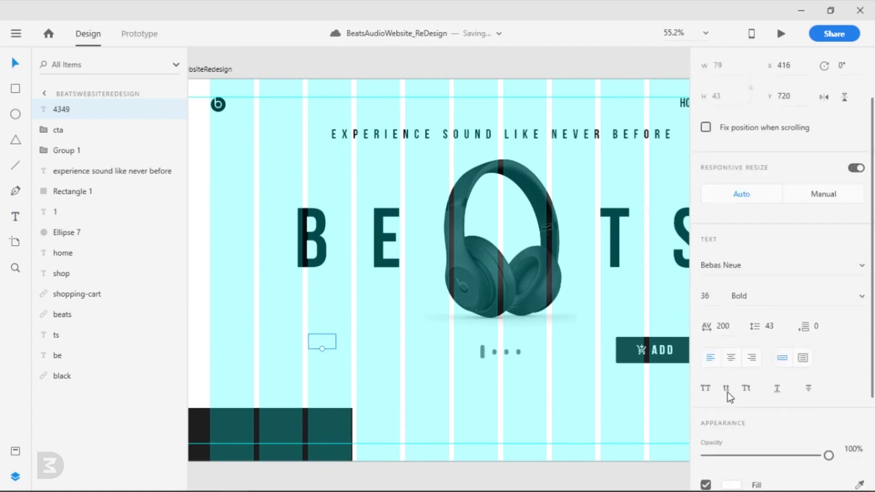
left_click(724, 380)
left_click(570, 458)
left_click(313, 342)
double_click(321, 342)
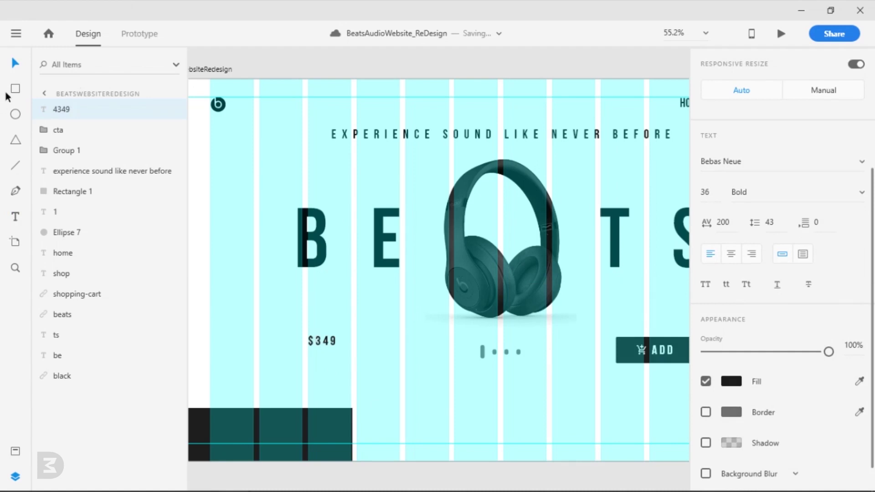
key("Escape")
Step: Enlarge the $349 price text to a font size of 74
left_click(705, 192)
type("43")
key("Return")
left_click_drag(718, 157, 735, 104)
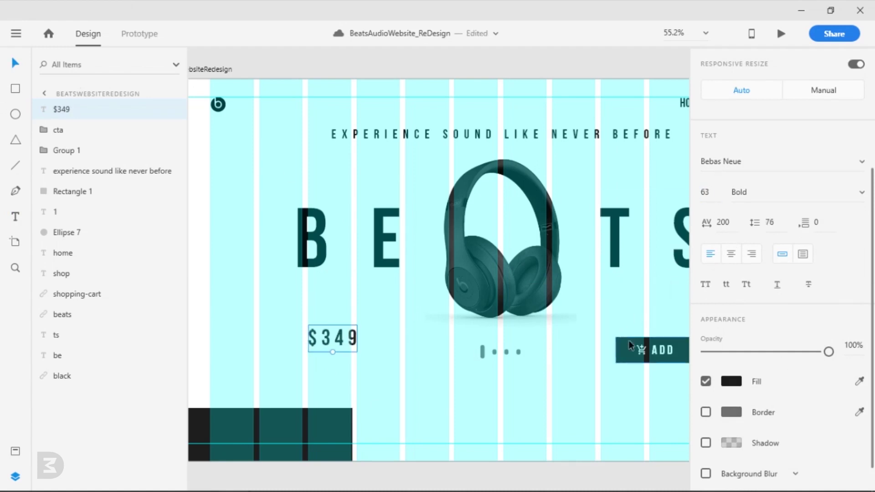
left_click(628, 340)
left_click(340, 339)
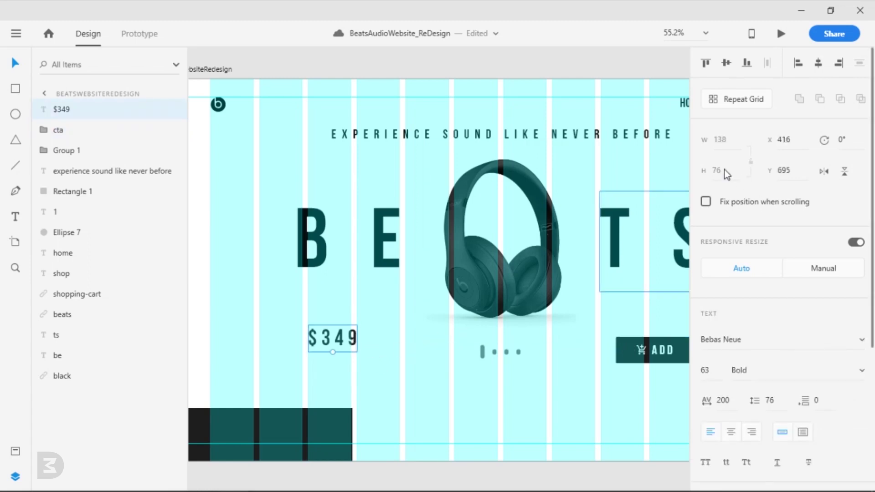
left_click(705, 370)
key("shift+Up")
key("Up")
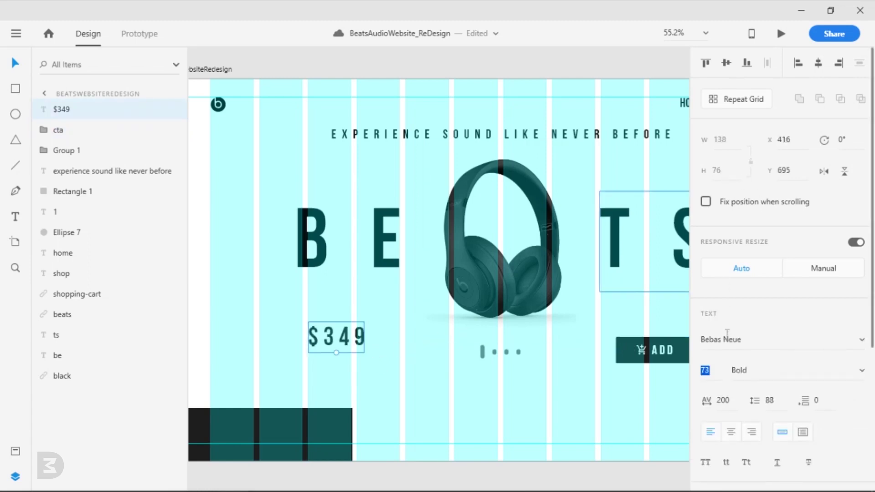
key("Return")
Step: Move the $349 price to X 414, Y 729 below the BE lettering, level with the ADD button
left_click(389, 340)
left_click_drag(353, 343, 345, 363)
key("Left")
key("Left")
left_click(474, 473)
key("ctrl+0")
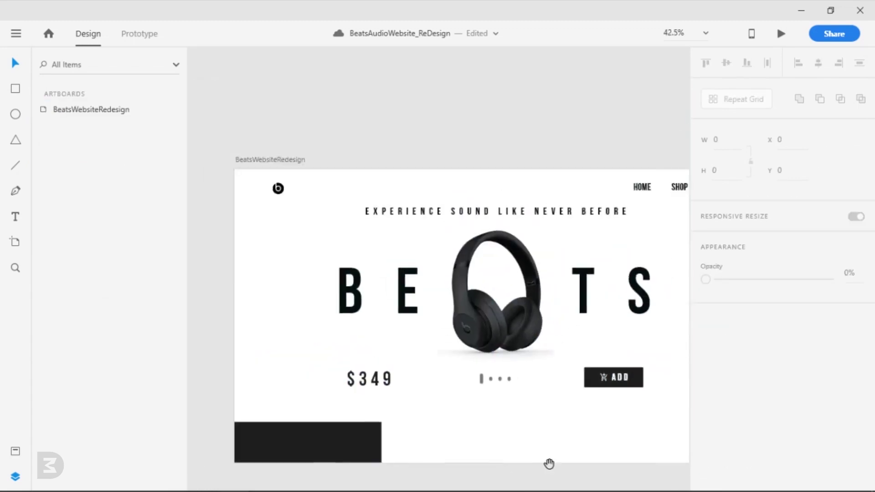
Step: Align the price, pagination pills and cta group to their vertical middle and move all three down 10 px
left_click(322, 366)
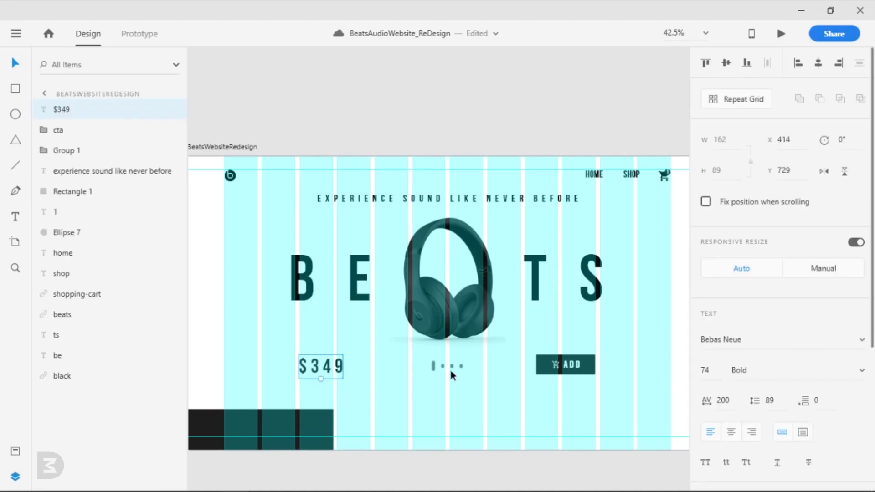
left_click(458, 365, "shift")
left_click(565, 364, "shift")
left_click(728, 65)
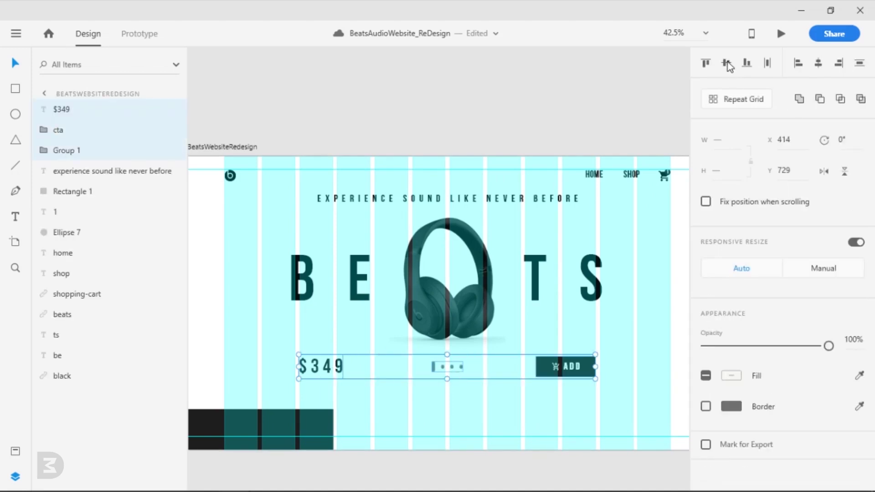
key("shift+Down")
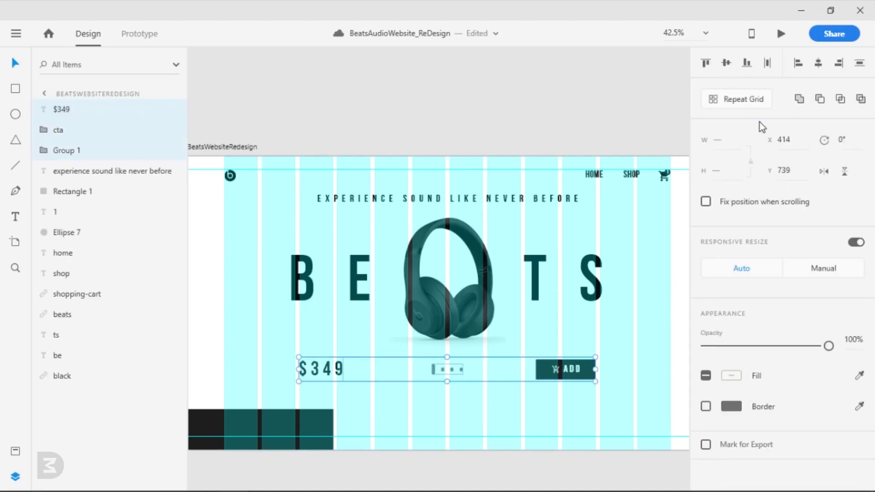
left_click(501, 123)
Step: Turn off the layout grid for the BeatsWebsiteRedesign artboard
scroll(487, 130, "down", 2)
left_click(318, 141)
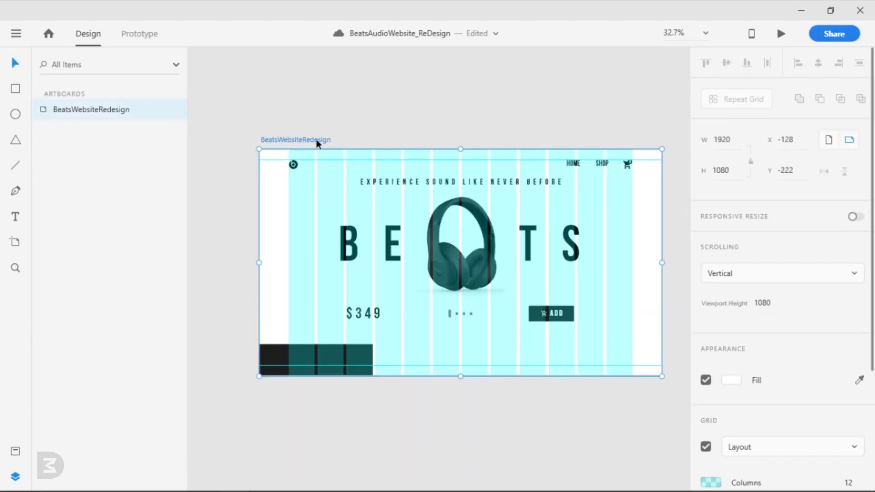
left_click(705, 446)
left_click(451, 416)
Step: Add the text "DRE BEATS STUDIO WIRELESS" over the dark rectangle in the artboard's lower-left corner
scroll(375, 399, "up", 3)
key("t")
left_click(289, 344)
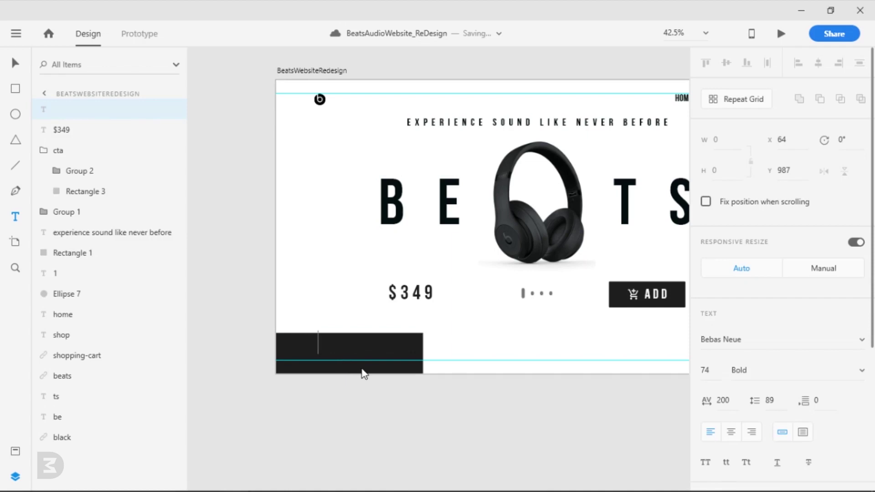
type("AUDIO WIRELESS")
left_click(15, 62)
scroll(735, 318, "down", 3)
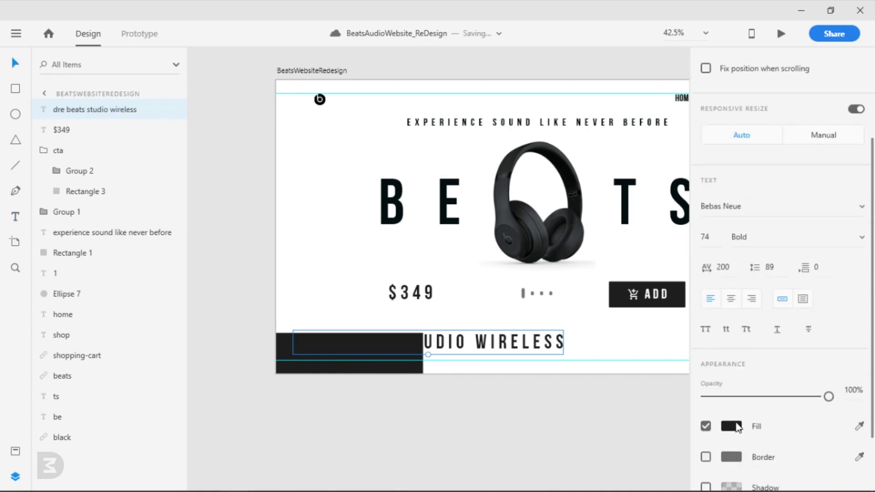
Step: Fill the product name text with white and set its font size to 34
left_click(734, 425)
left_click_drag(540, 406, 515, 244)
left_click(755, 425)
type("34")
key("Return")
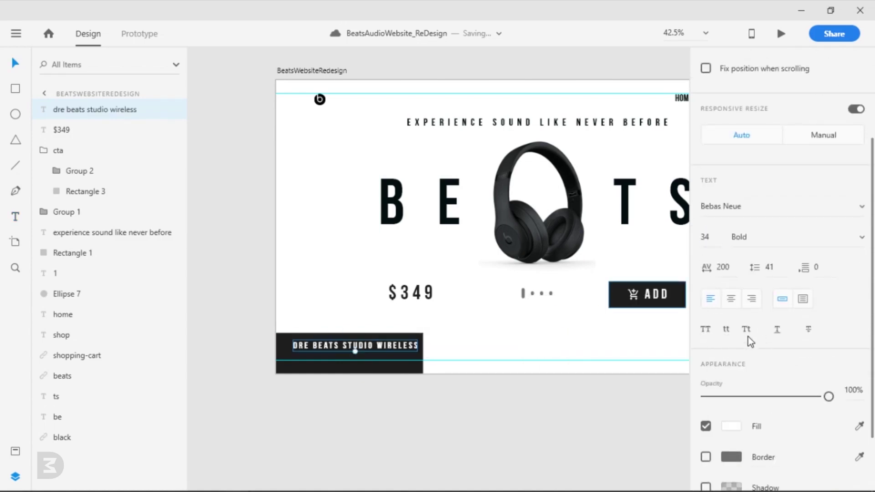
Step: Extend the product name to read "DR. DRE BEATS STUDIO WIRELESS"
scroll(748, 339, "down", 1)
double_click(300, 347)
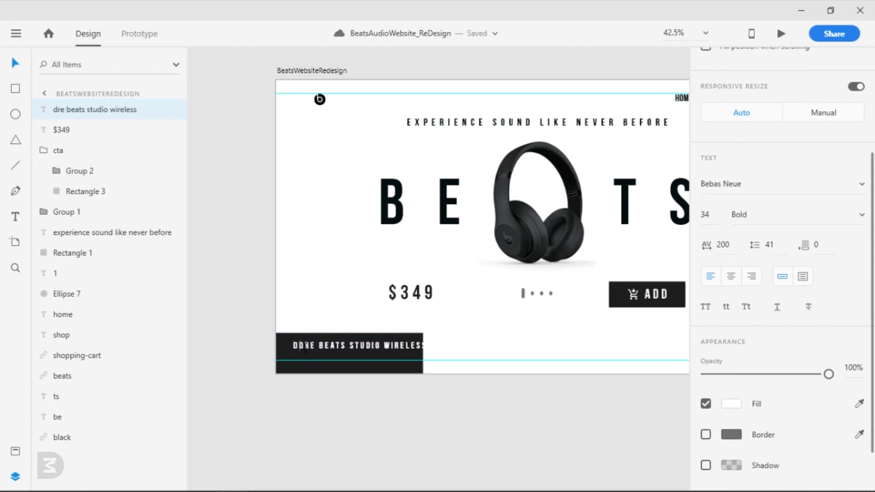
type("DR.")
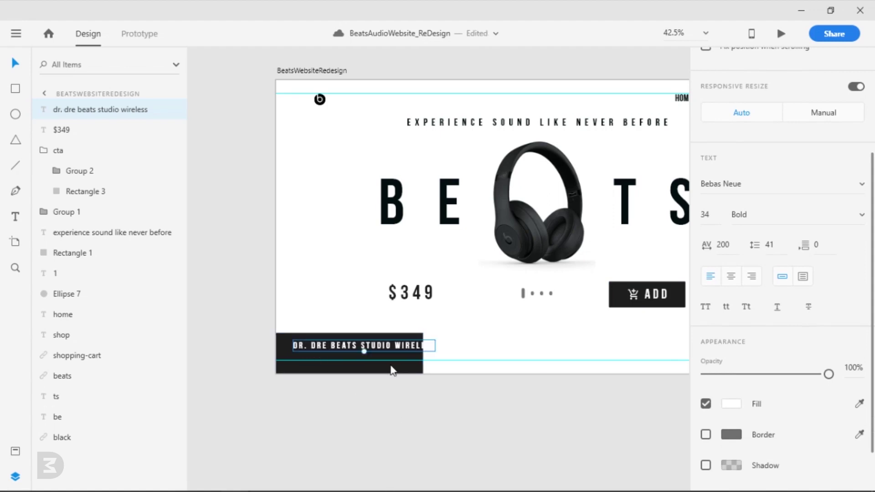
Step: Resize the dark rectangle behind the product name to 680 px wide and about 170 px high
left_click(391, 367)
left_click_drag(423, 353, 461, 350)
left_click(415, 422)
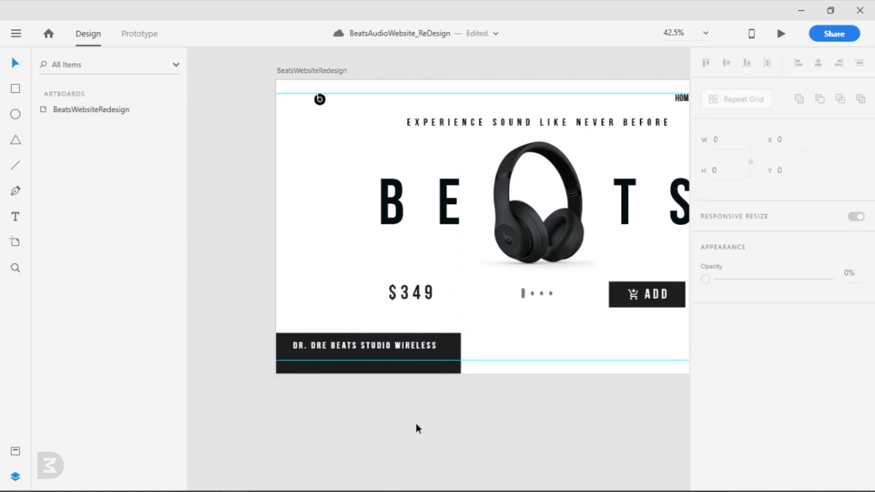
scroll(371, 403, "up", 3)
left_click(267, 356)
left_click_drag(729, 170, 730, 104)
key("shift+Up")
key("shift+Up")
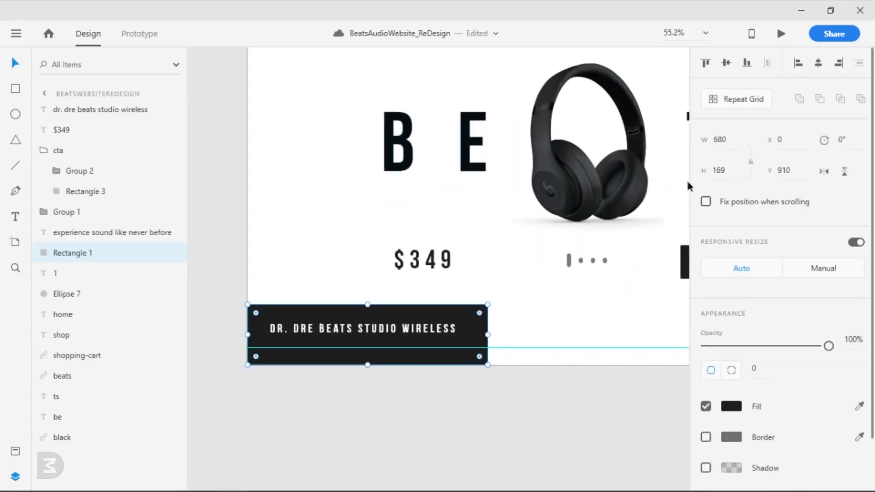
key("Up")
left_click(420, 419)
Step: Move the product name up 10 px and centre it horizontally on the dark rectangle
left_click(423, 329)
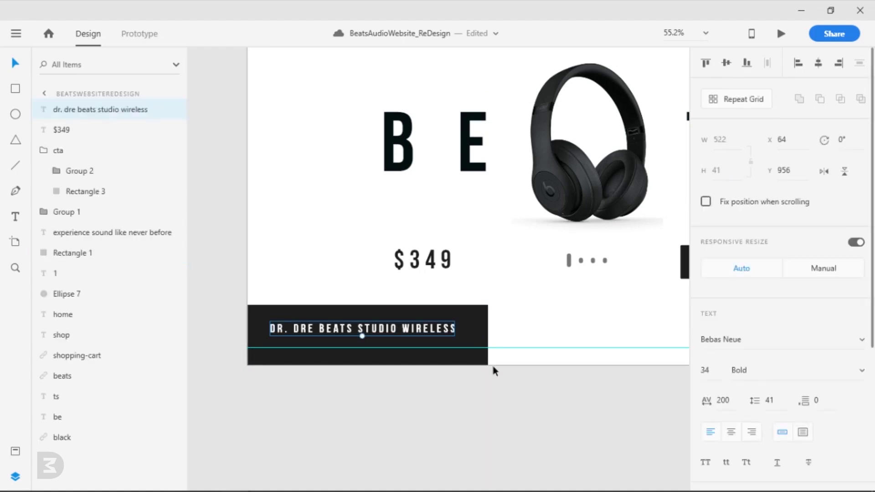
key("shift+Up")
left_click(457, 339, "shift")
left_click(817, 63)
left_click(437, 412)
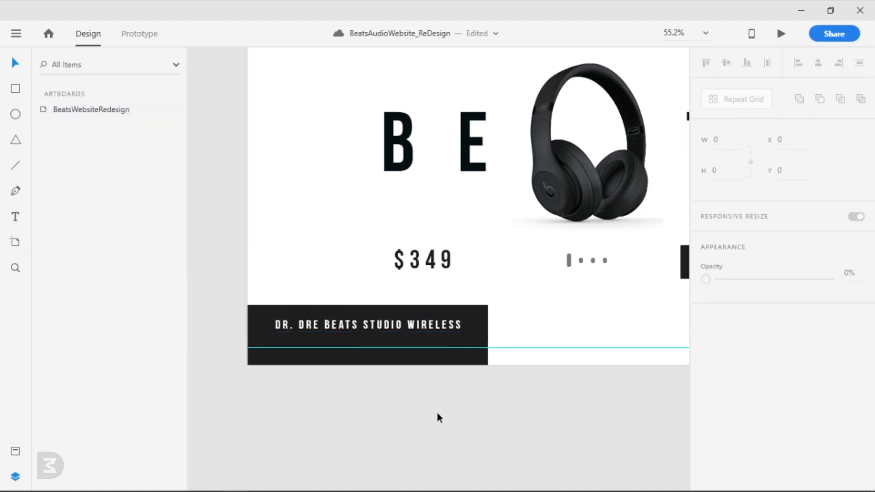
scroll(491, 405, "down", 3)
left_click_drag(572, 426, 479, 440)
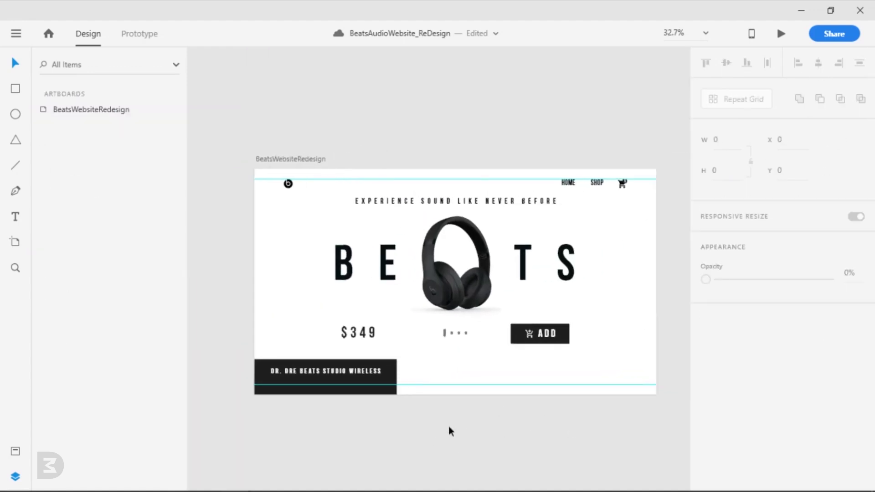
scroll(423, 429, "up", 2)
left_click_drag(363, 430, 374, 437)
left_click(306, 361)
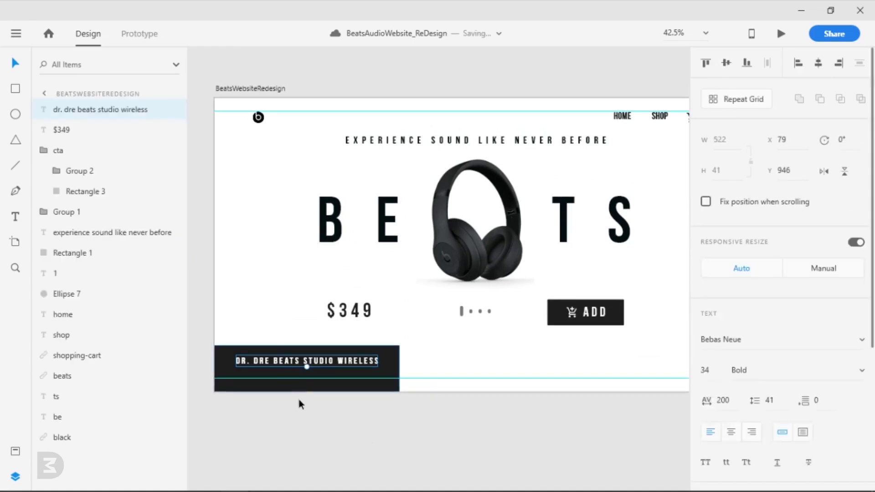
left_click(302, 413)
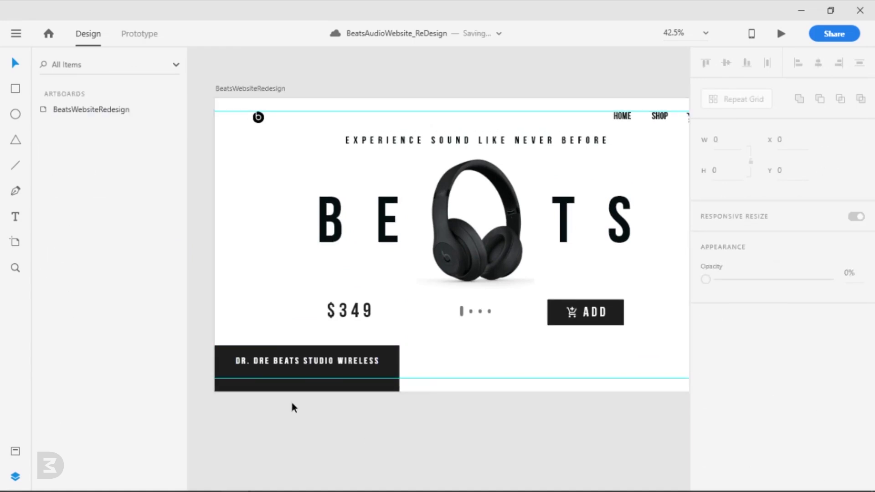
Step: Show the artboard's layout grid and move the product name 60 px right, to the start of the first column
scroll(388, 425, "down", 2)
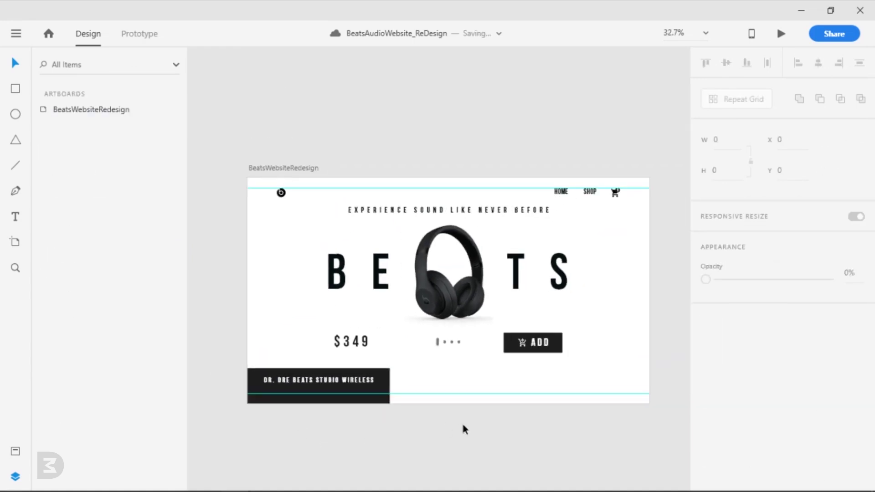
left_click(283, 167)
left_click(706, 447)
left_click(297, 381)
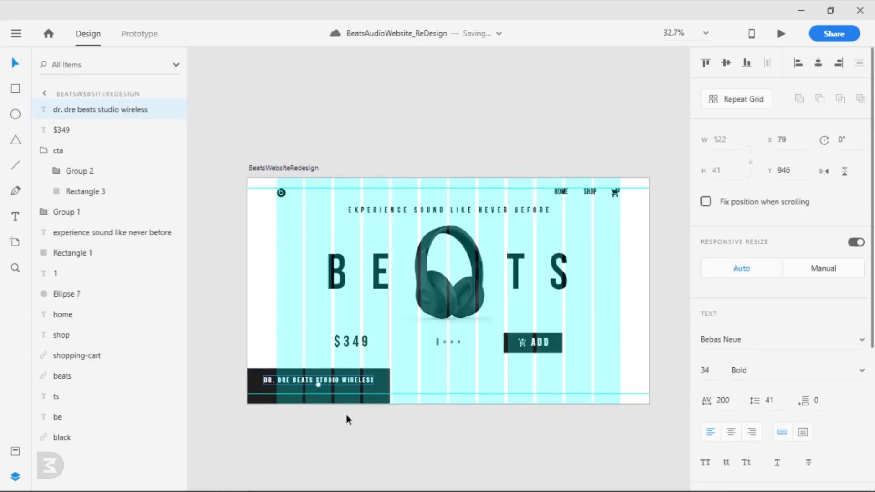
key("shift+Right")
key("shift+Right")
key("shift+Right")
key("shift+Right")
key("shift+Right")
key("shift+Right")
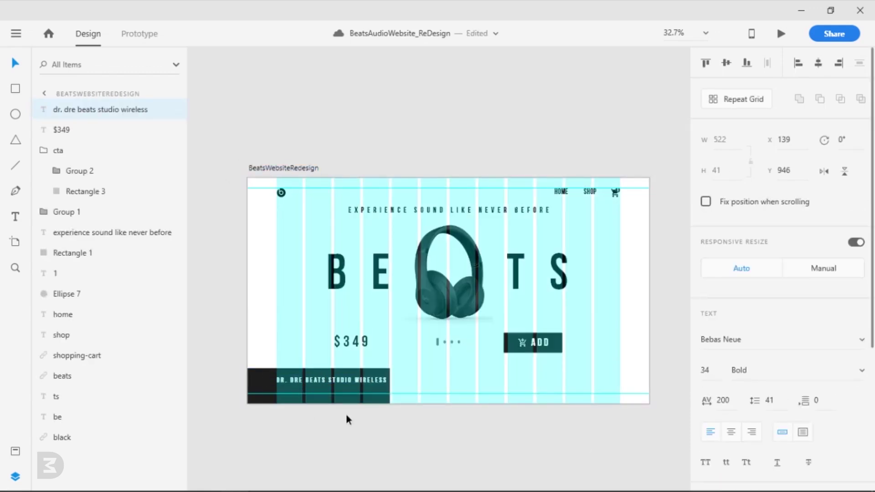
Step: Widen the dark rectangle behind the product name to about 814 px and hide the layout grid
scroll(248, 389, "right", 1)
left_click(248, 388)
left_click_drag(375, 400, 403, 401)
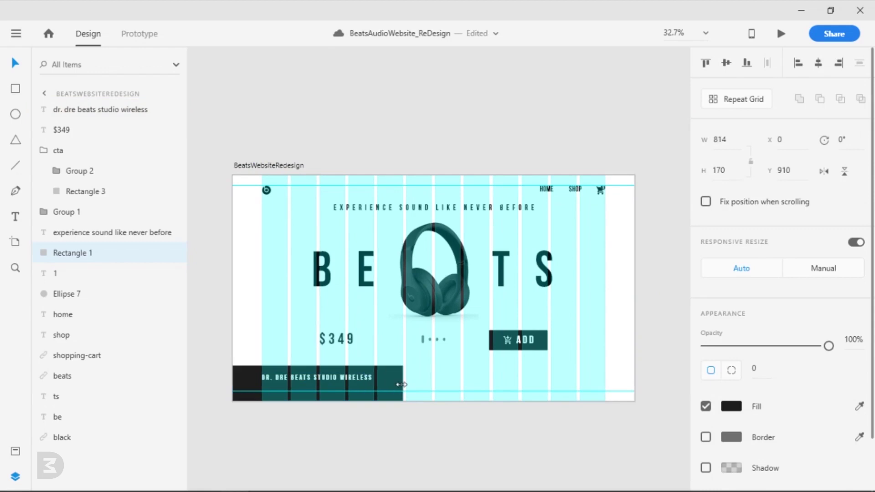
left_click(403, 433)
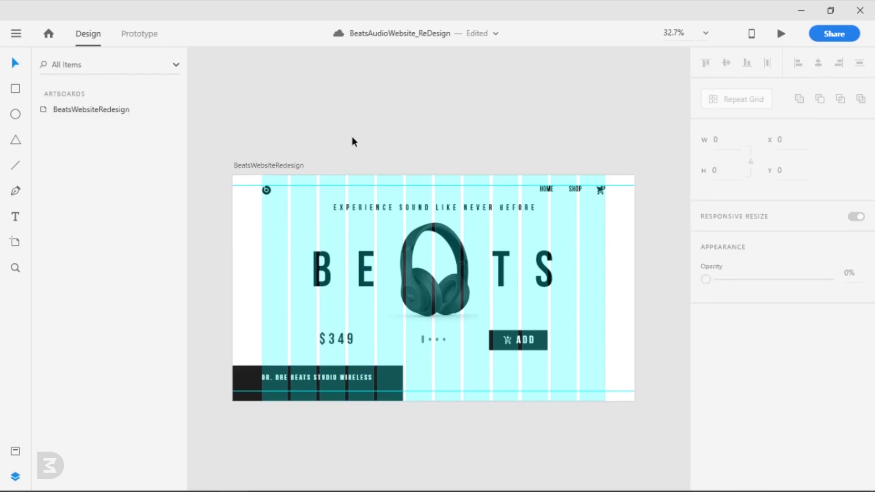
left_click(288, 166)
left_click(705, 446)
left_click(669, 443)
Step: Move the price and the ADD button up together by 90 px
scroll(327, 418, "up", 1)
scroll(361, 421, "up", 3)
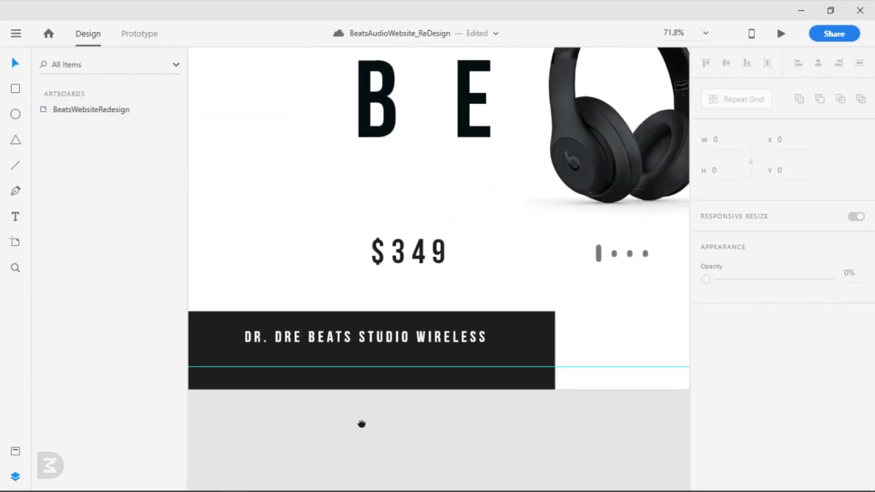
scroll(537, 437, "down", 4)
left_click(319, 359)
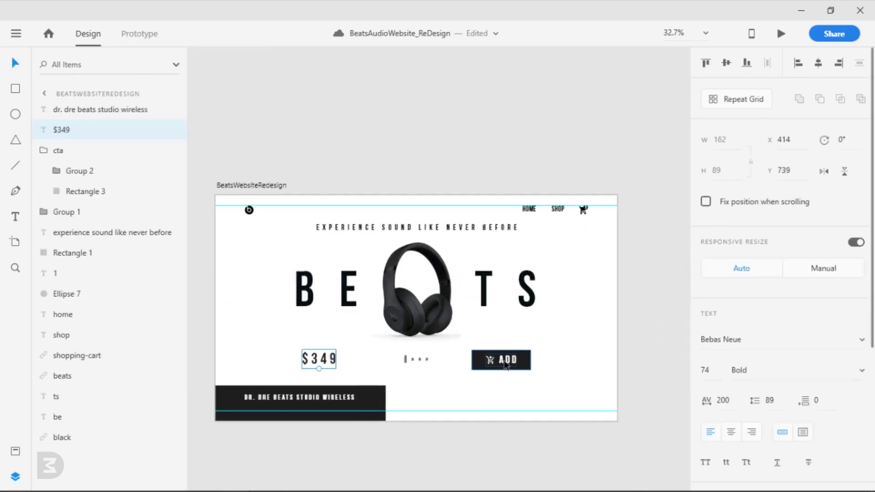
left_click(520, 363, "shift")
key("shift+Up")
key("shift+Up")
key("shift+Up")
key("shift+Up")
key("shift+Up")
key("shift+Up")
key("shift+Up")
key("shift+Up")
key("Right")
key("Left")
left_click(459, 449)
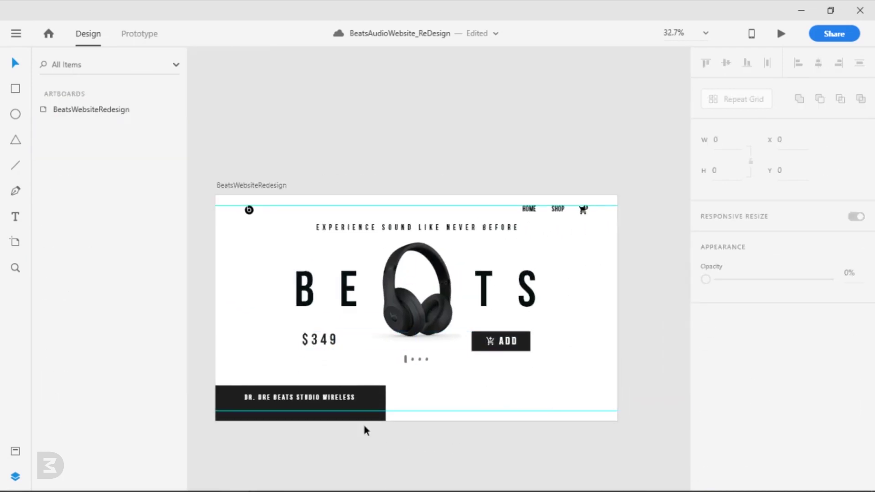
Step: Save the document and scale BE, the headphones and TS down together to about 951 px wide
left_click_drag(390, 445, 397, 446)
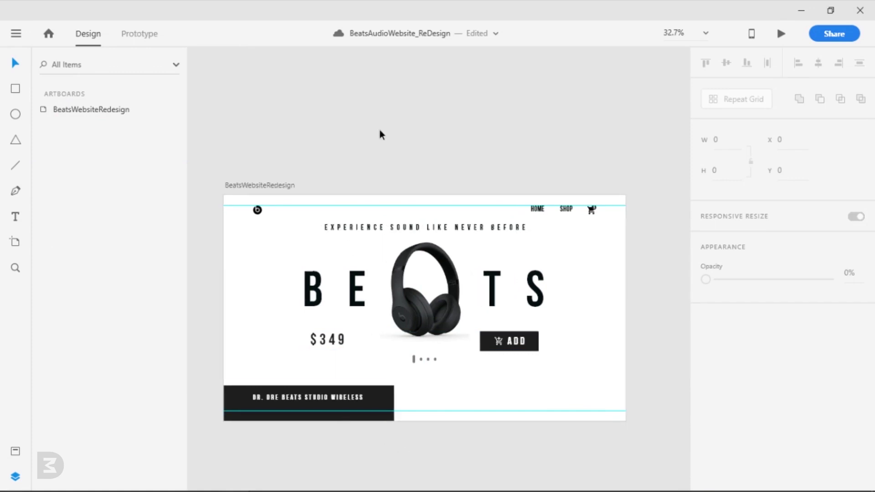
key("ctrl+s")
left_click(291, 410)
left_click(285, 441)
left_click(343, 294)
left_click(417, 306, "shift")
left_click(497, 302, "shift")
left_click_drag(546, 230, 536, 239)
left_click(510, 429)
Step: Scale the price and the ADD button down together so they start at about X 504
left_click(327, 339)
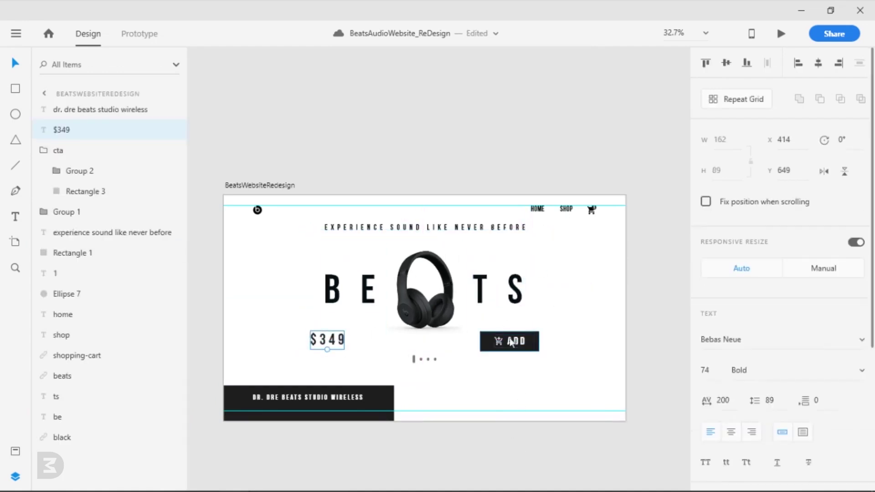
left_click(509, 341, "shift")
left_click_drag(309, 331, 328, 332)
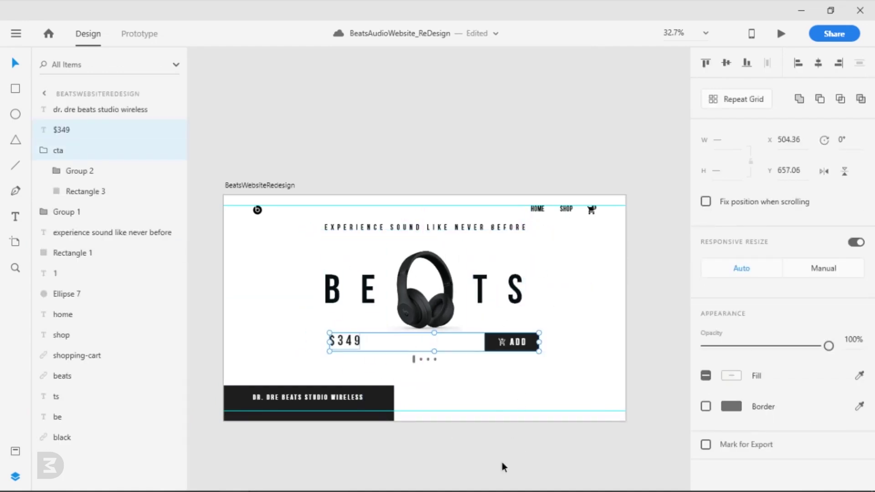
left_click(501, 462)
Step: Distribute BE, the headphones and TS with even horizontal spacing
scroll(502, 460, "up", 2)
scroll(487, 449, "up", 1)
left_click(329, 242)
left_click(410, 257, "shift")
left_click(495, 255, "shift")
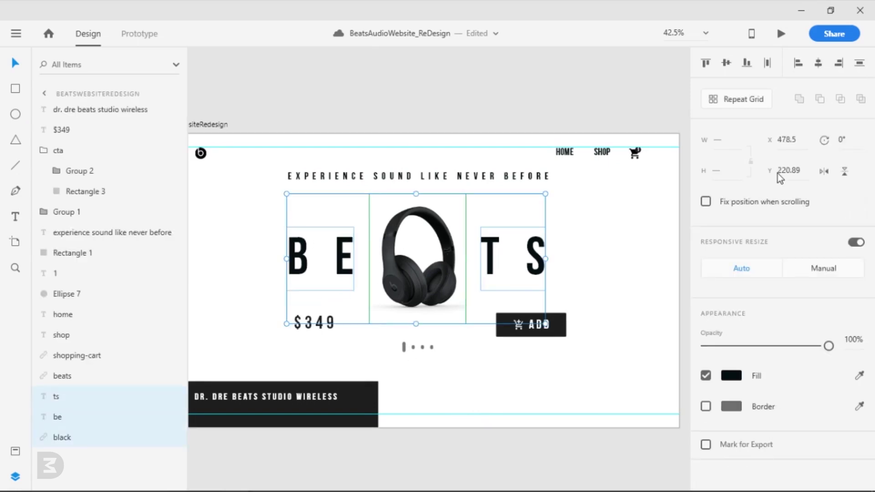
left_click(769, 62)
Step: Group the lettering with the headphones and centre the group horizontally on the artboard
key("ctrl+g")
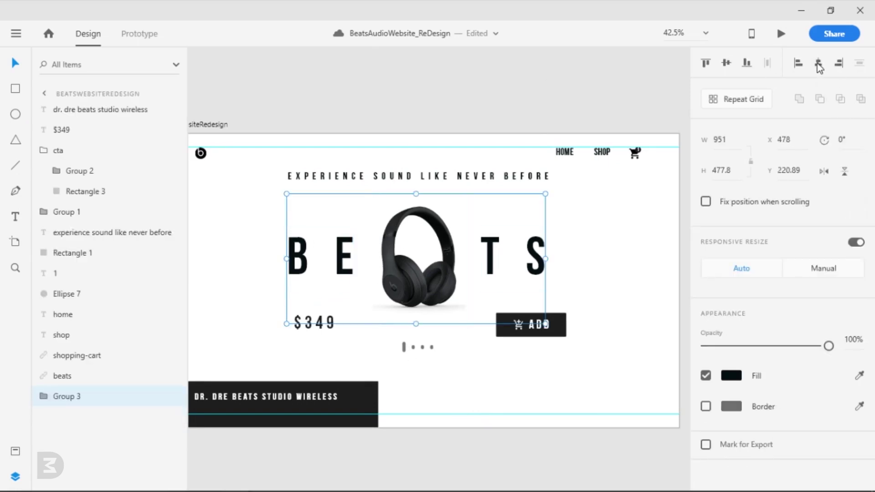
left_click(818, 63)
left_click(529, 82)
Step: Align the price and the ADD button on their vertical middles
left_click(315, 322)
left_click(558, 324, "shift")
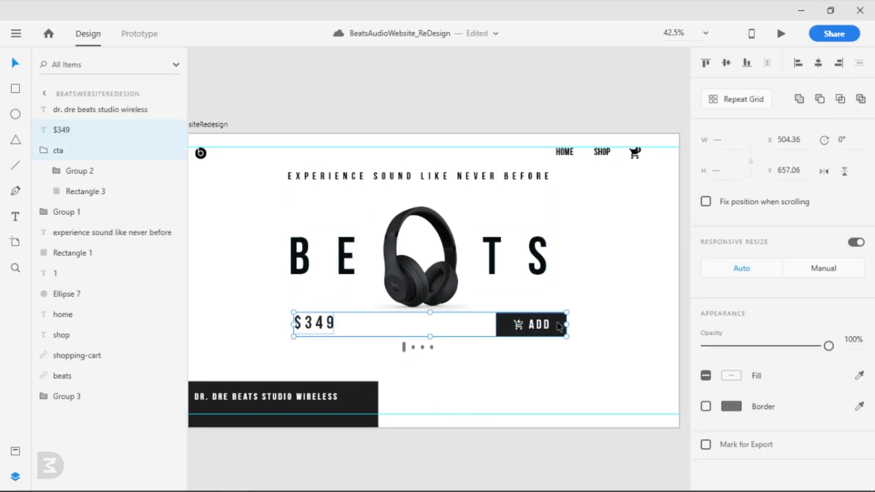
left_click(727, 64)
left_click(571, 83)
left_click(312, 322)
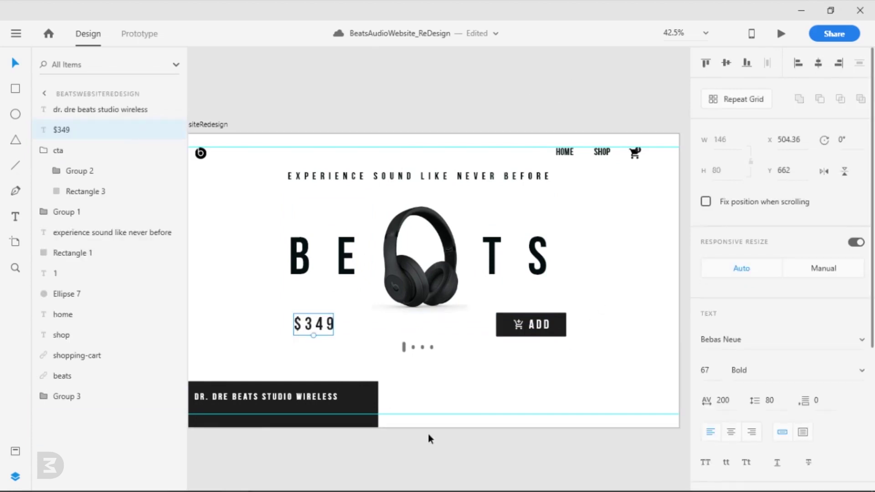
scroll(337, 376, "up", 2)
left_click(600, 314)
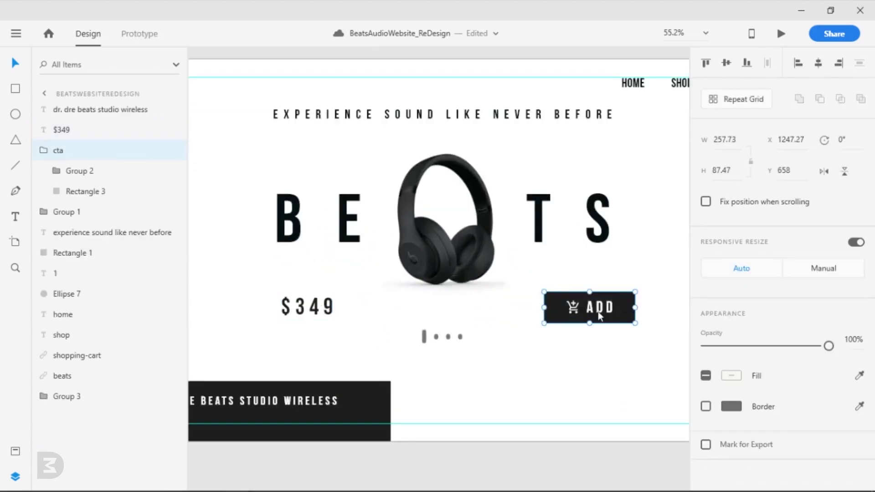
left_click(545, 453)
scroll(289, 242, "down", 3)
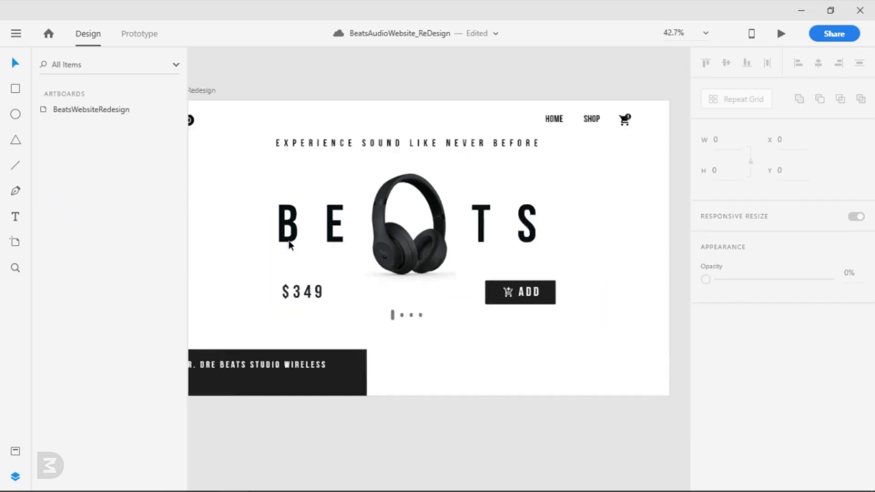
Step: Show the artboard's layout grid again
left_click(310, 153)
left_click(705, 447)
scroll(478, 428, "up", 2)
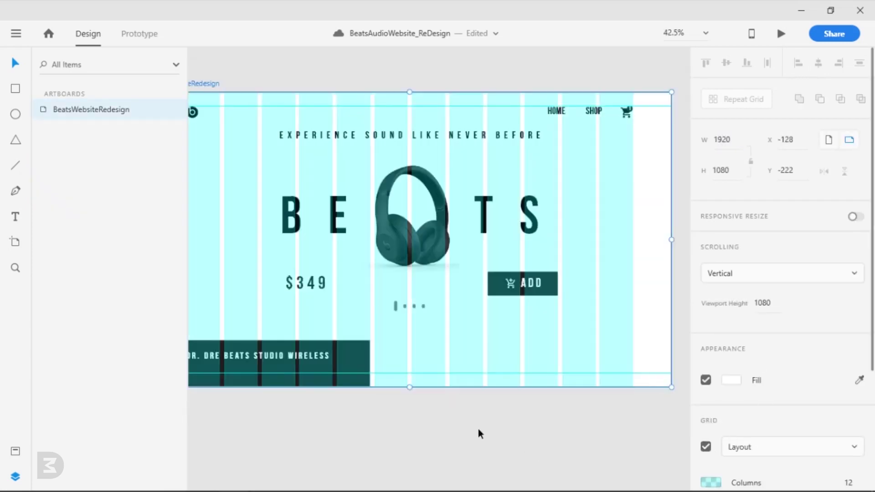
Step: Ungroup the headphones and lettering and centre the headphones horizontally on the artboard
left_click(424, 257)
double_click(456, 237)
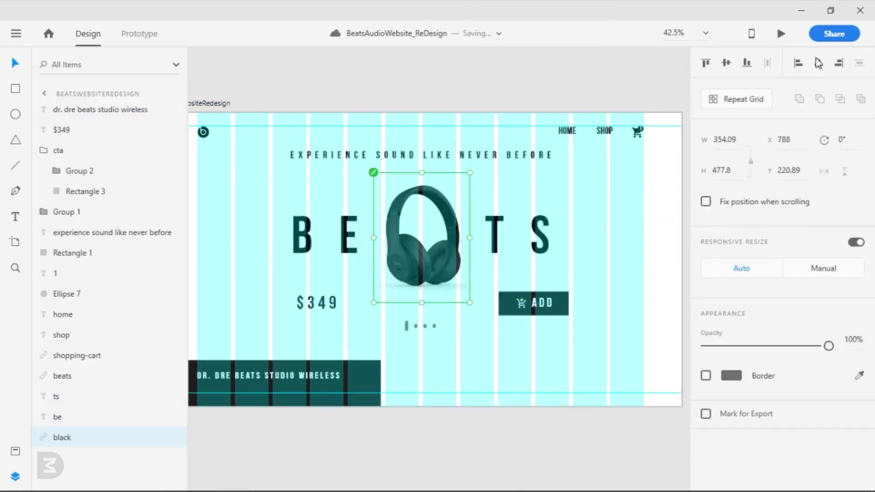
left_click(539, 452)
Step: Move the BE lettering left to X 476, in line with the start of the tagline
left_click(343, 249)
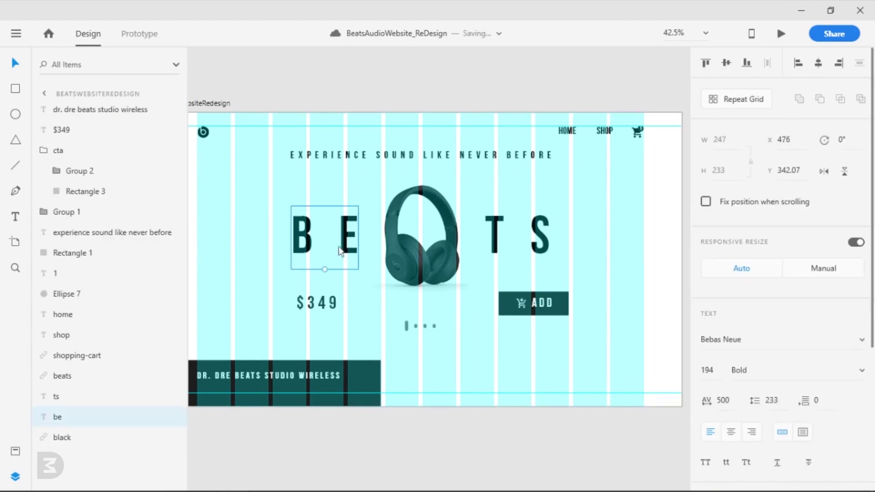
left_click(431, 429)
Step: Move the ADD button left to X 1175 so its end lines up with the S of TS
left_click(509, 314)
key("shift+Left")
key("shift+Left")
key("shift+Left")
key("shift+Left")
key("shift+Left")
key("shift+Left")
key("shift+Left")
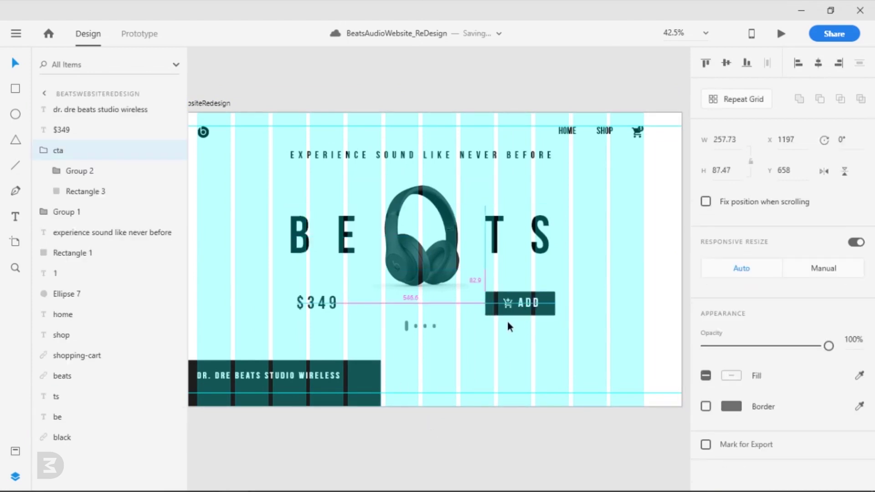
key("Left")
key("Left")
left_click(359, 416)
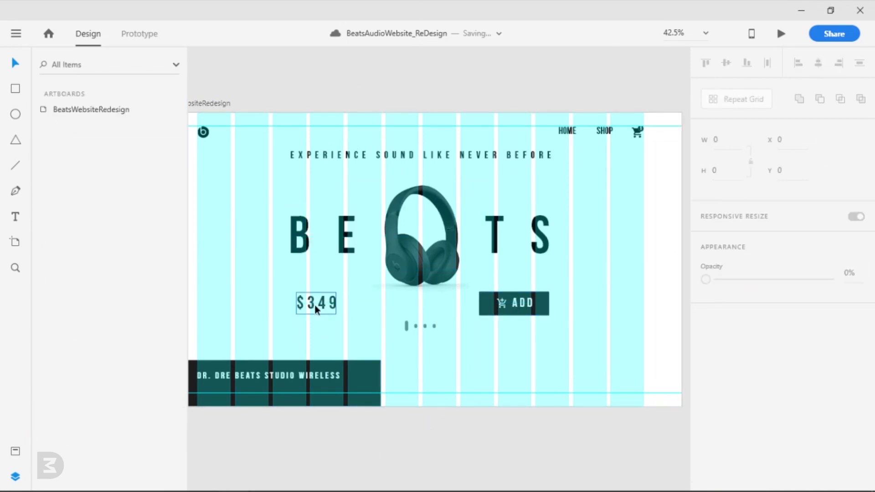
Step: Move the price left to X 488.36, nearer the start of the BE lettering
left_click(314, 304)
key("shift+Left")
key("shift+Left")
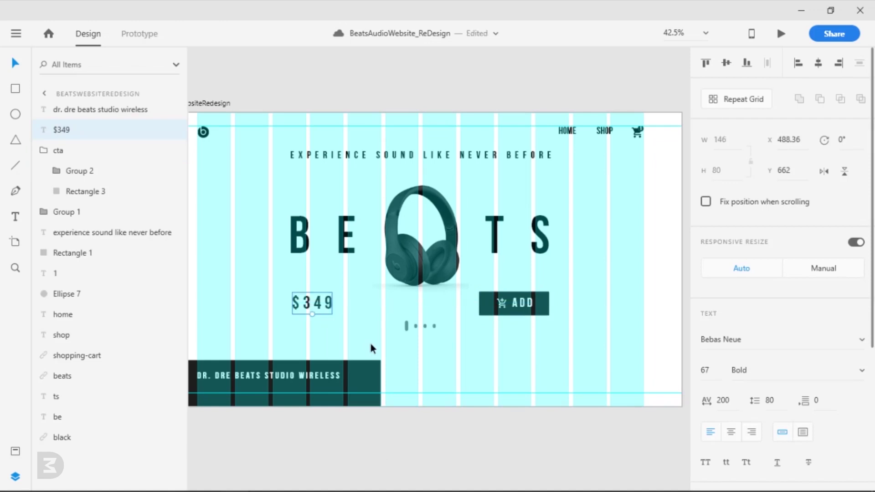
Step: Move the pagination dots up about 30 px, closer to the headphones
left_click(428, 326)
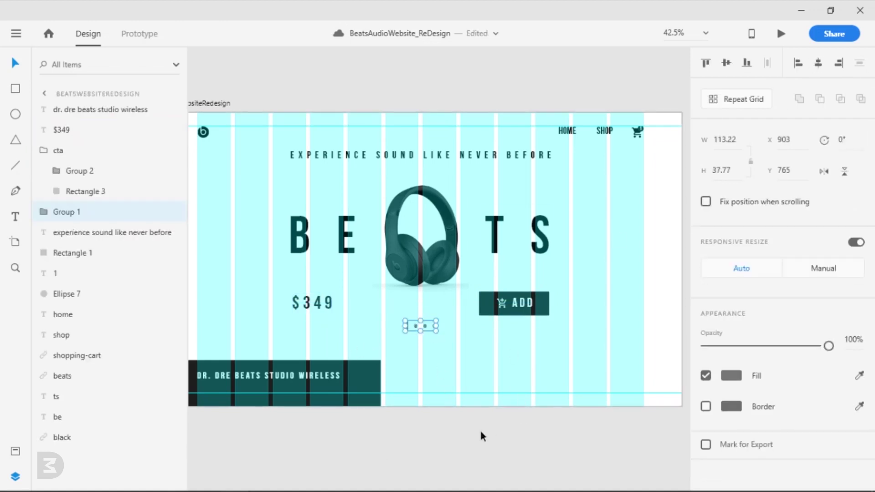
key("shift+Up")
key("shift+Up")
key("shift+Up")
key("shift+Up")
left_click(539, 445)
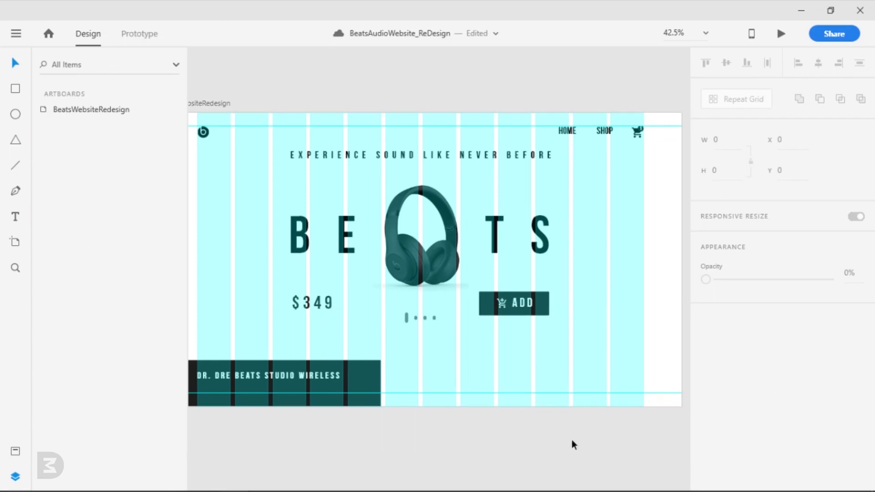
Step: Delete the ADD button's dark background rectangle and fill its cart icon and label with the dark colour
double_click(490, 308)
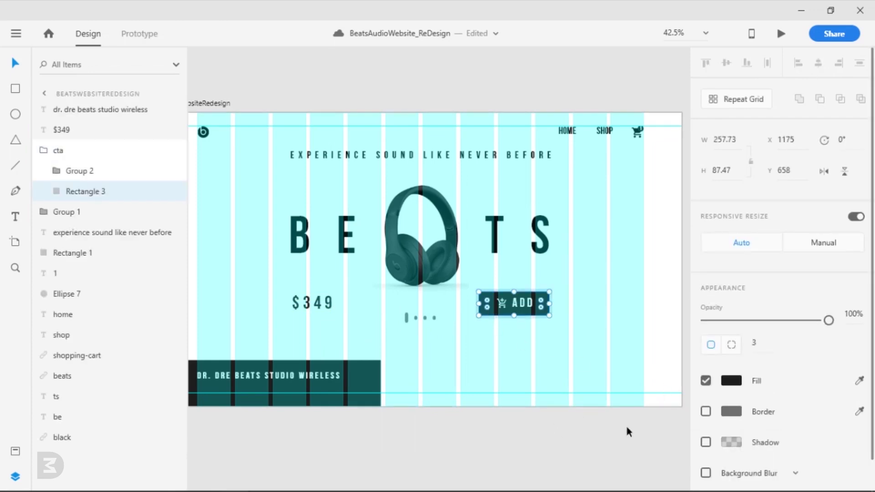
key("Delete")
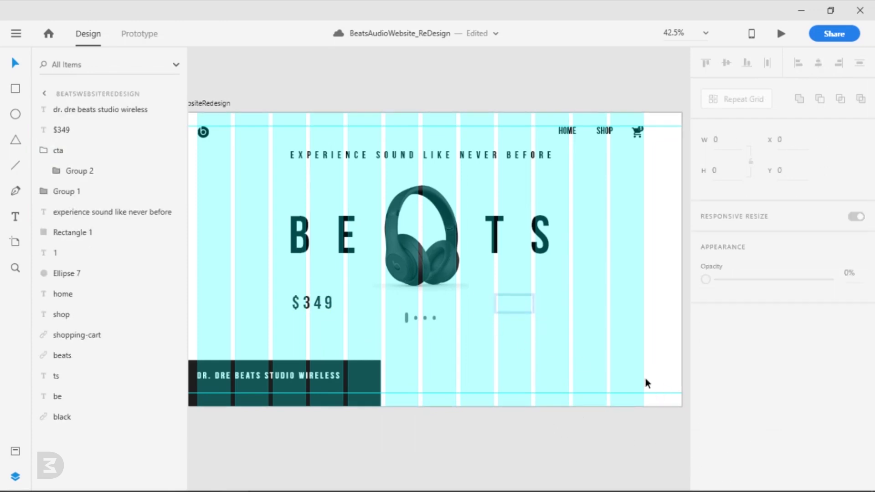
left_click(502, 306)
left_click(728, 350)
left_click(572, 438)
left_click(515, 433)
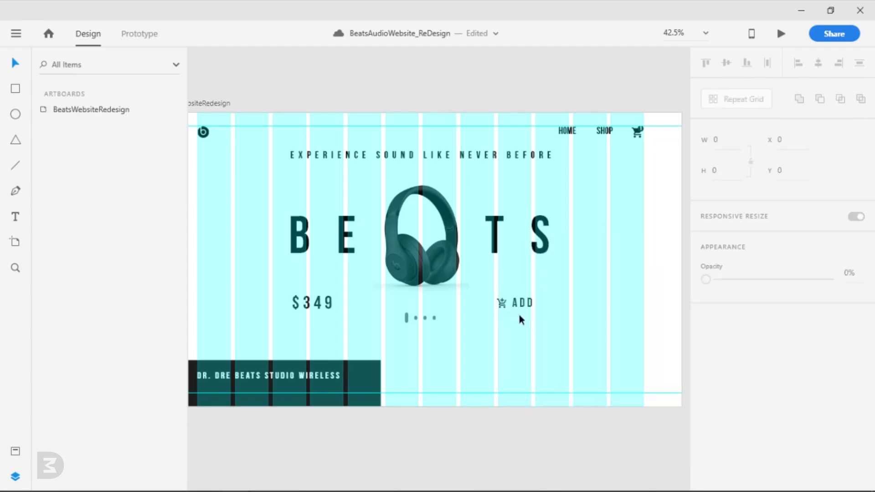
Step: Enlarge the ADD icon and label to about 184 px wide and 76 px high
left_click(524, 304)
left_click_drag(533, 310, 548, 325)
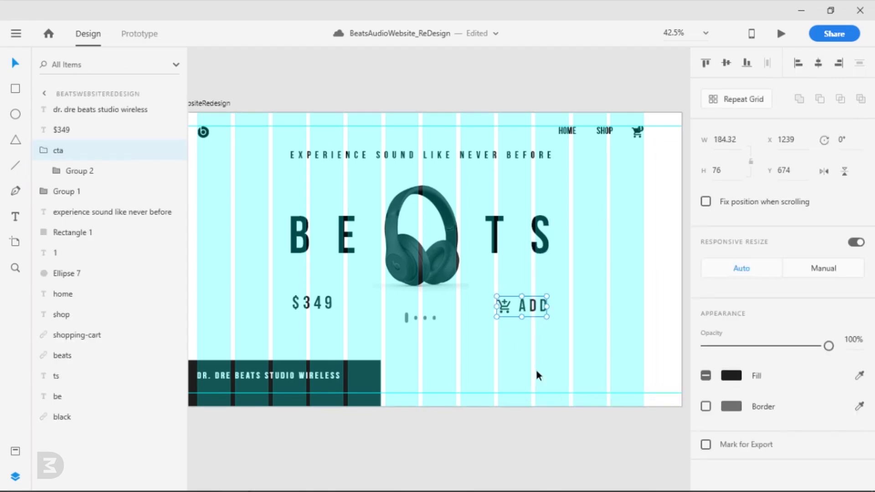
left_click(501, 347)
Step: Align the price and the enlarged ADD label on their vertical middles
left_click(312, 303)
left_click(507, 308, "shift")
left_click(726, 62)
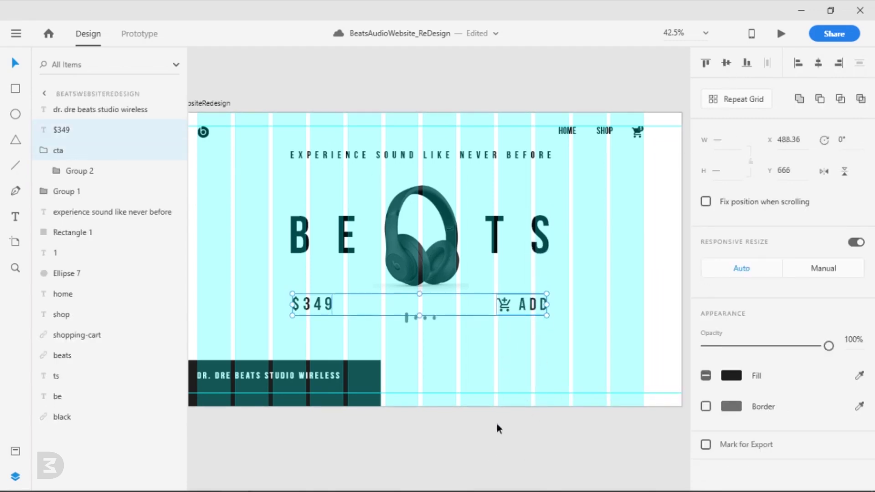
left_click(494, 442)
Step: Narrow the dark rectangle behind the product name to about 600 px
scroll(460, 429, "down", 2)
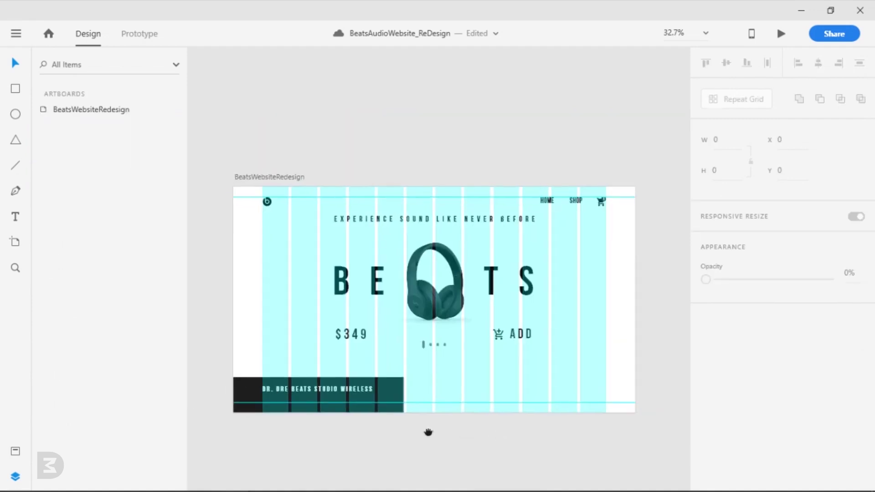
left_click(281, 403)
scroll(354, 420, "up", 2)
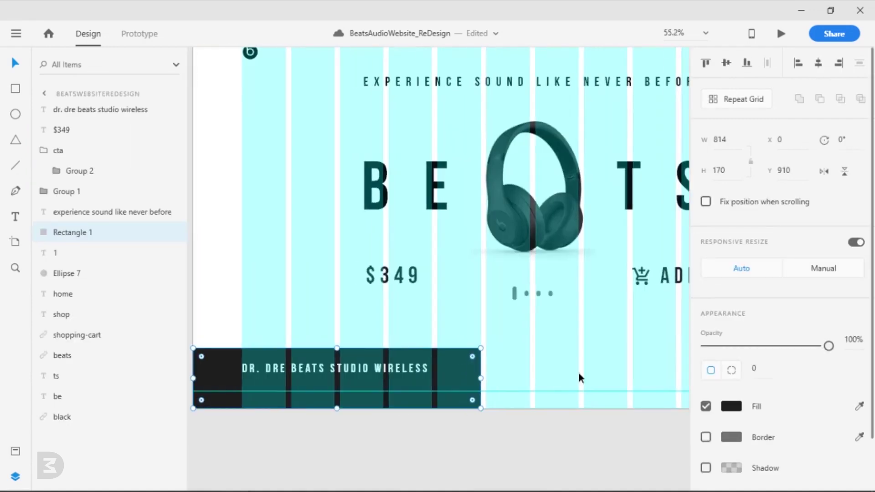
left_click_drag(480, 385, 405, 390)
left_click(375, 427)
left_click_drag(374, 427, 439, 418)
left_click(333, 373)
left_click(408, 414)
Step: Move the product name inside the dark rectangle to X 50, Y 941 and set its font size to 26
left_click(407, 359)
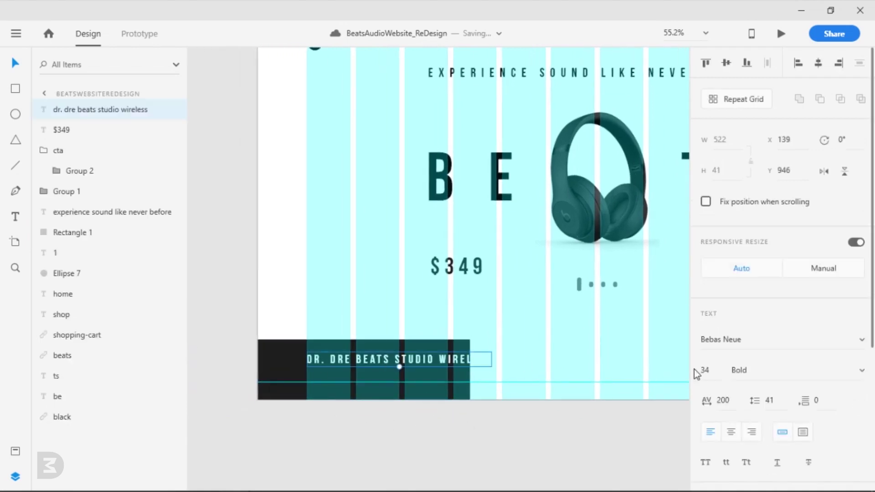
left_click_drag(435, 363, 410, 357)
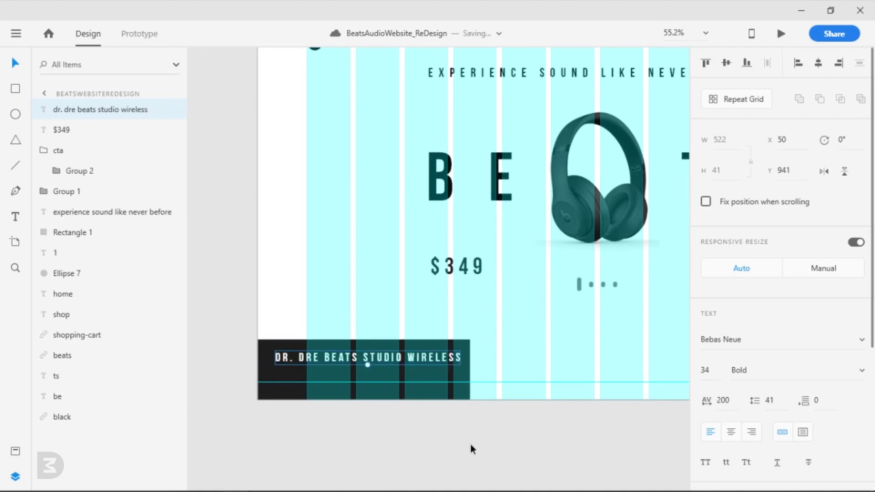
left_click(709, 370)
key("Down")
key("Down")
key("Down")
key("Down")
key("Down")
key("Down")
key("Down")
key("Down")
key("Return")
Step: Move the product name 90 px right to X 140, at the start of the first grid column
key("shift+Right")
key("shift+Right")
key("shift+Right")
key("shift+Right")
key("shift+Right")
key("shift+Right")
key("shift+Right")
key("shift+Right")
key("shift+Right")
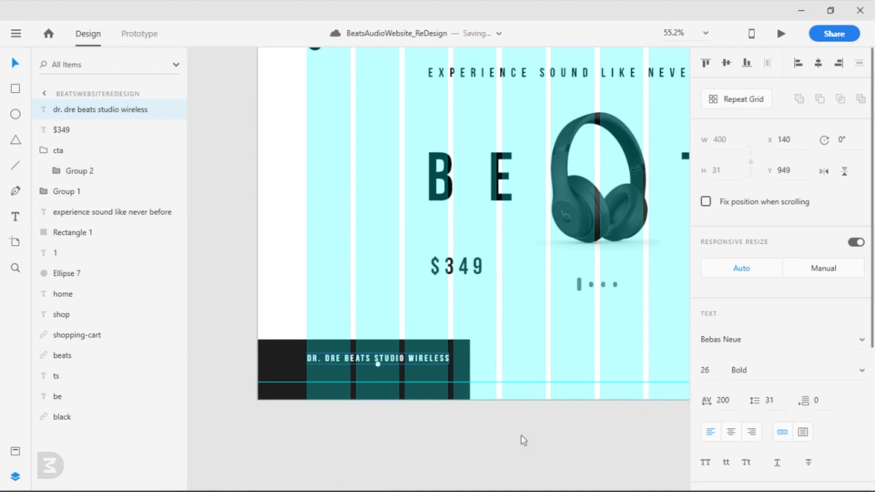
Step: Widen the dark rectangle behind the product name to the end of the fourth grid column
left_click(517, 435)
left_click_drag(560, 438, 540, 446)
left_click(449, 375)
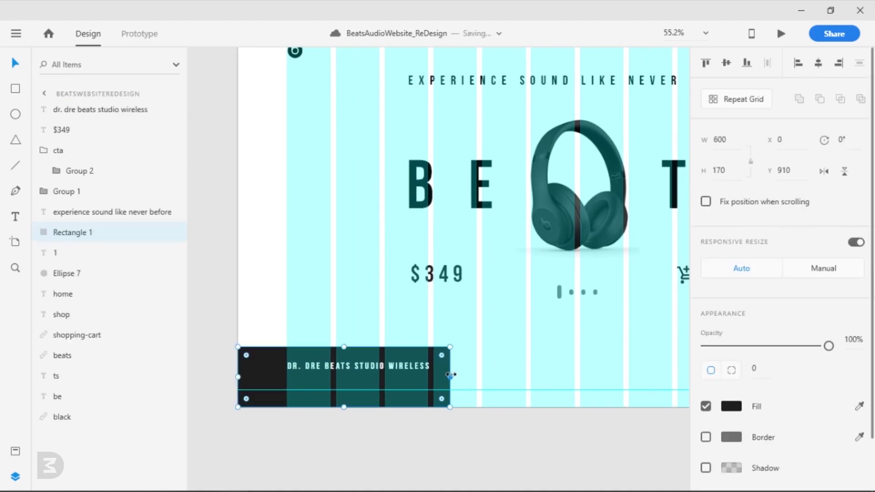
left_click_drag(450, 376, 477, 371)
key("Escape")
Step: Increase the font size of the product name in the dark rectangle by two points
left_click(415, 367)
left_click(706, 370)
key("Up")
key("Up")
key("Up")
key("Down")
left_click(524, 424)
Step: Centre the product name horizontally on the dark rectangle, then widen the rectangle to the start of the fifth grid column
left_click(399, 367)
left_click(473, 376, "shift")
left_click(819, 64)
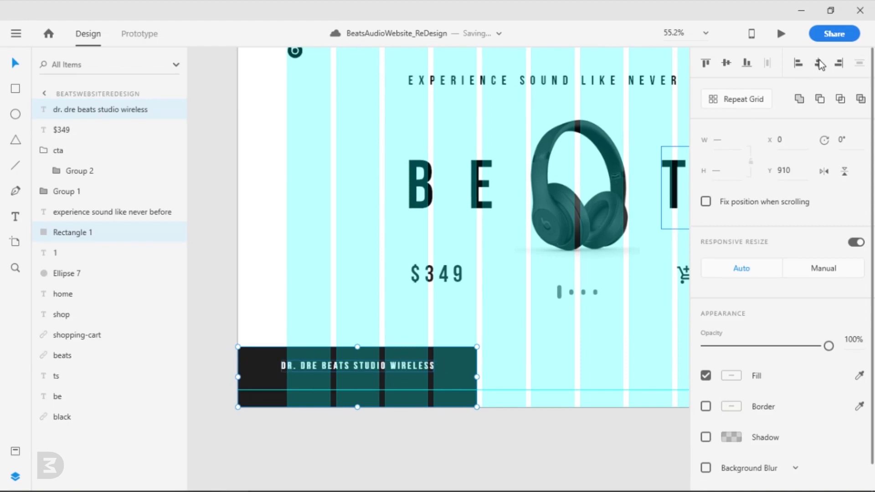
left_click(443, 420)
left_click(466, 378)
left_click_drag(476, 376, 482, 376)
left_click(494, 423)
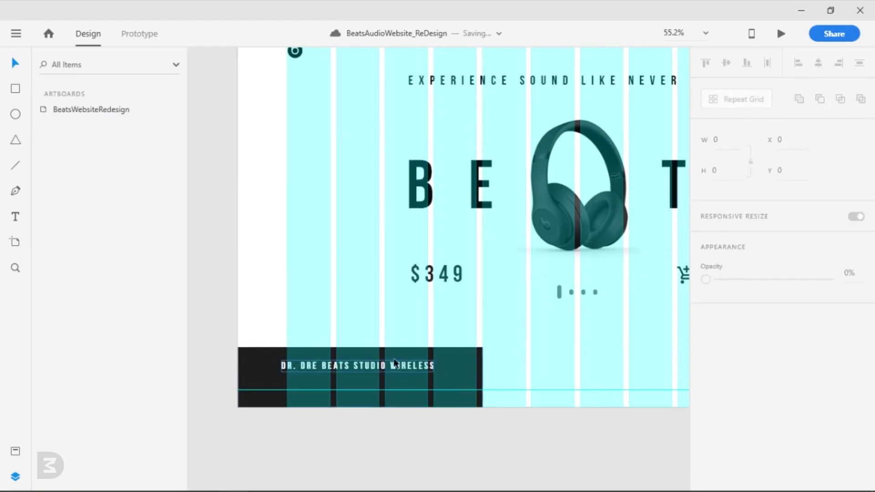
left_click(399, 367)
left_click(434, 426)
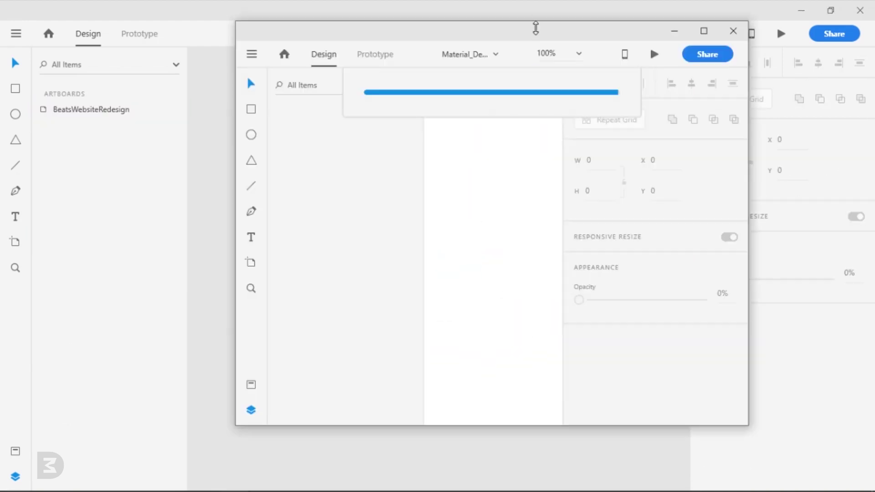
Step: Switch to the Material Design icons document, shrink its window beside the website design and hide its layers list
left_click_drag(535, 27, 337, 14)
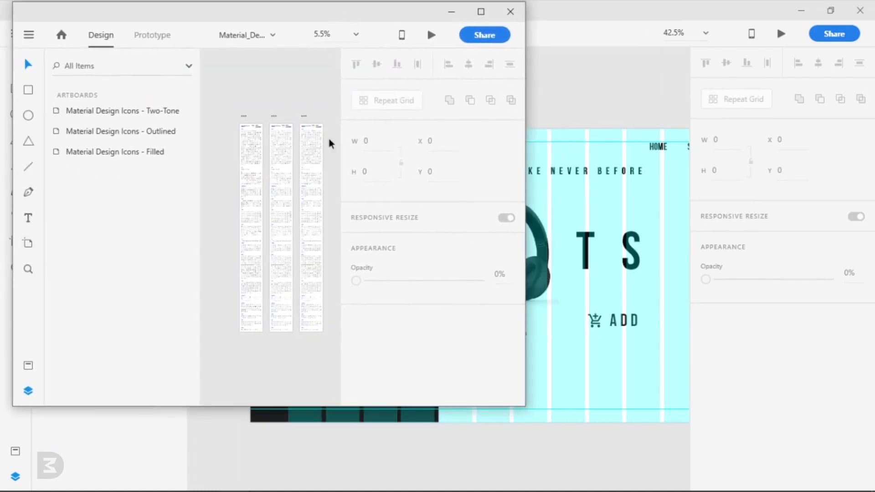
left_click_drag(524, 405, 513, 342)
left_click(29, 326)
Step: Find the left arrow icon in the Hardware group of the Material Design icons and copy it into the website design
scroll(104, 236, "up", 1)
scroll(104, 241, "up", 4)
left_click_drag(249, 184, 228, 319)
left_click_drag(212, 55, 254, 308)
scroll(175, 133, "up", 4)
left_click_drag(274, 59, 269, 175)
left_click_drag(246, 276, 262, 17)
left_click_drag(246, 319, 234, 61)
scroll(234, 261, "down", 10)
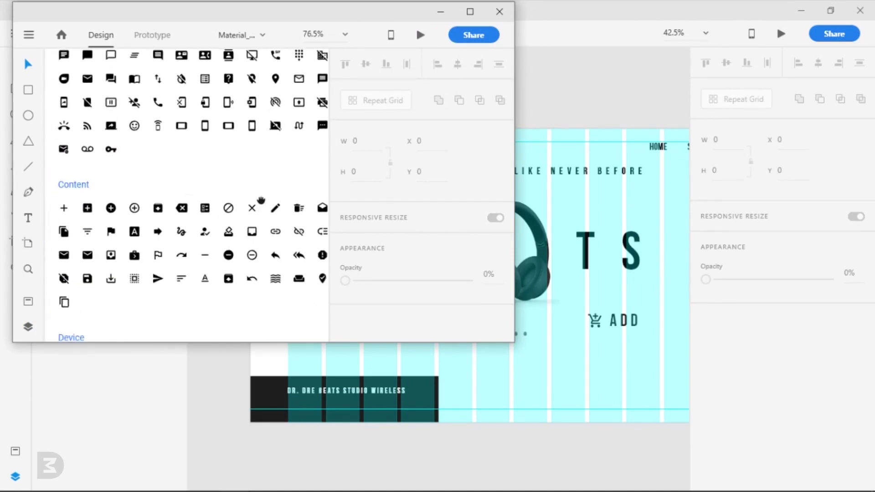
scroll(261, 300, "down", 10)
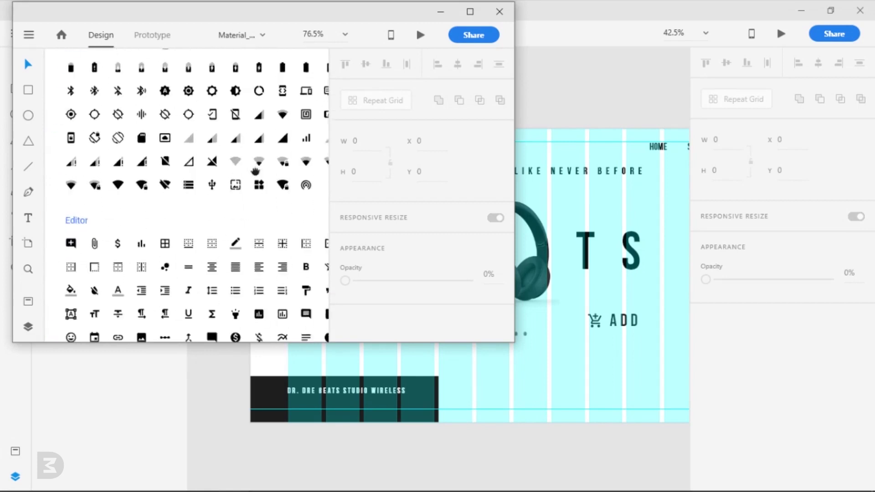
scroll(248, 133, "down", 5)
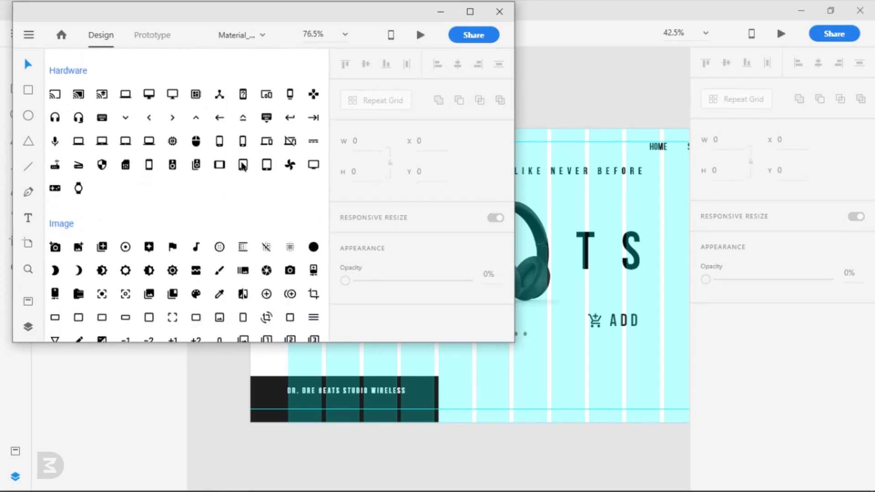
left_click_drag(219, 120, 425, 421)
key("ctrl+z")
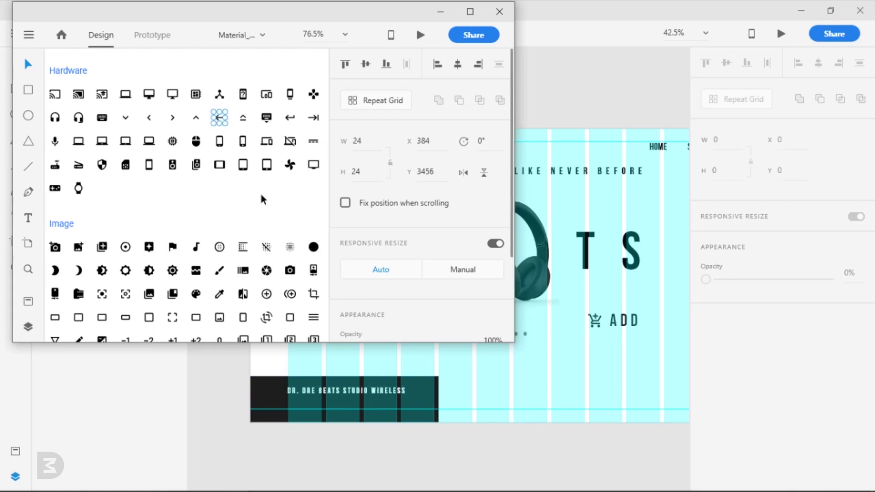
left_click(517, 467)
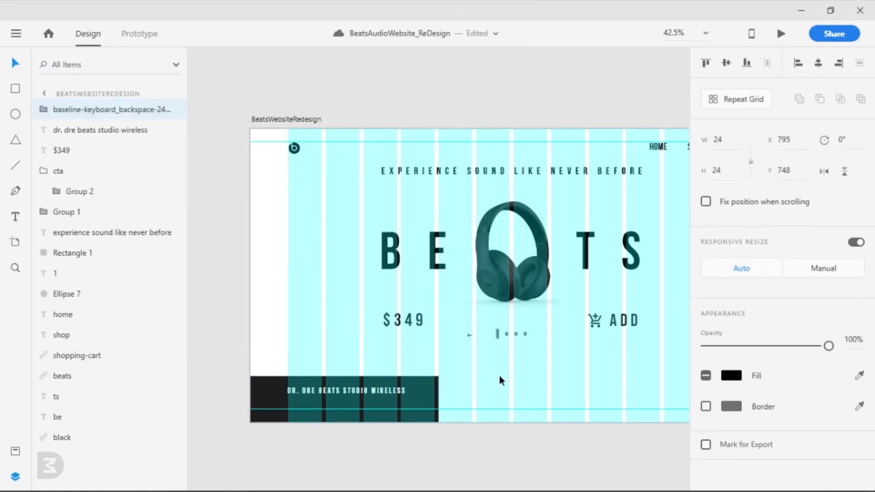
Step: Enlarge the arrow icon to about 144 by 144 px beside the dark rectangle and fill it white
left_click_drag(474, 385, 507, 371)
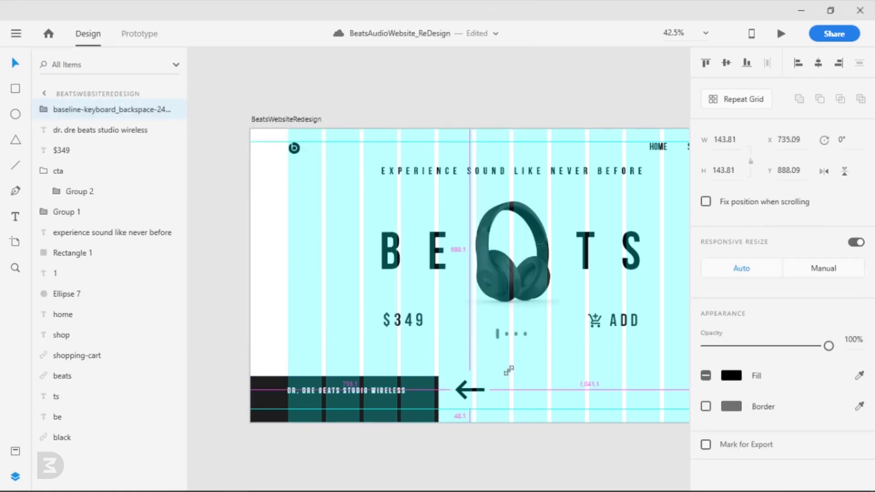
left_click(730, 376)
left_click(705, 378)
left_click(470, 435)
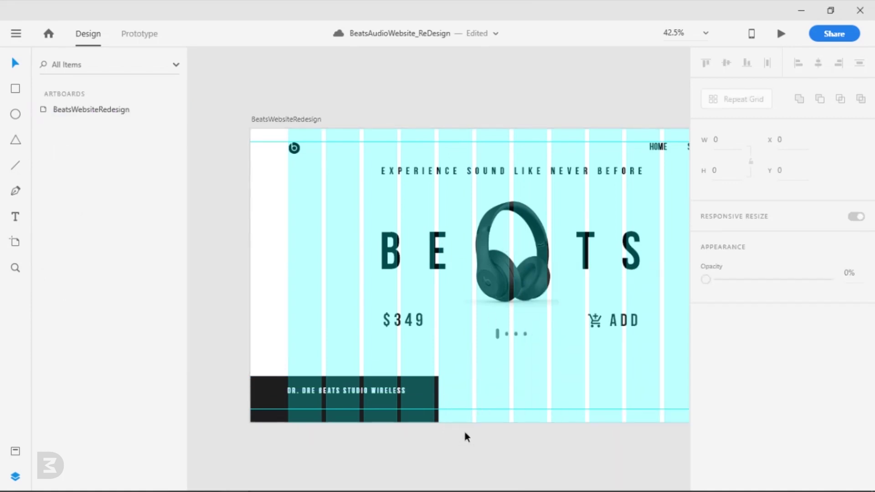
Step: Place the arrow under the product name in the dark rectangle at 60.59 by 47.67 px and duplicate it in place
left_click_drag(468, 391, 298, 407)
scroll(315, 413, "up", 5)
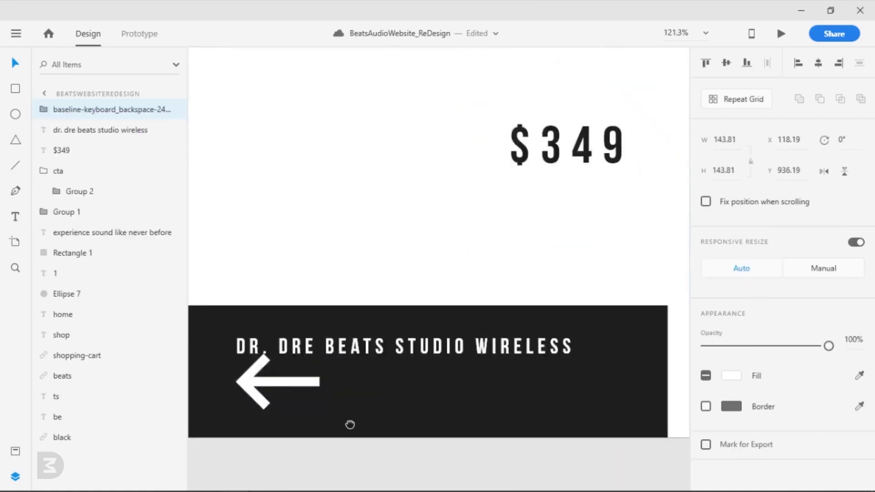
left_click_drag(332, 433, 395, 396)
left_click_drag(317, 287, 354, 359)
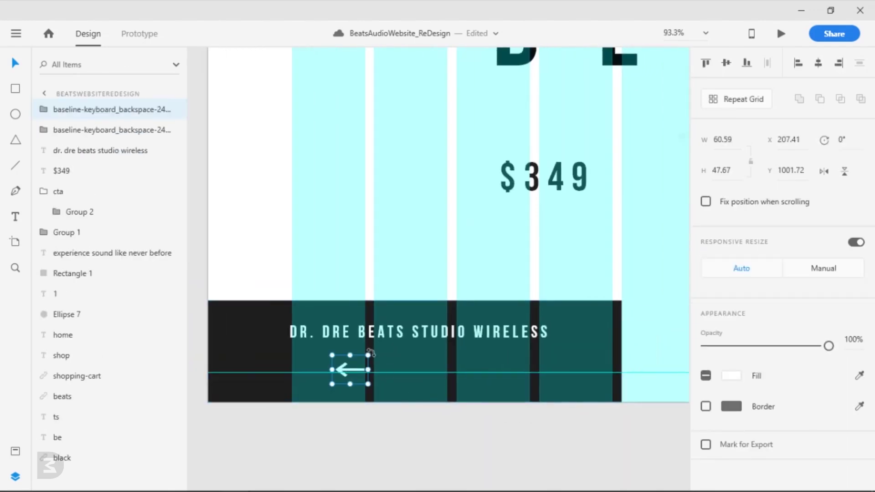
Step: Rotate the duplicated arrow 180° and move it horizontally to X 477.41
left_click_drag(334, 384, 342, 376)
key("shift+Right")
key("shift+Right")
key("shift+Right")
key("shift+Right")
key("shift+Right")
key("shift+Right")
key("shift+Right")
key("shift+Right")
key("shift+Right")
key("shift+Right")
key("shift+Right")
key("shift+Right")
key("shift+Right")
key("shift+Right")
key("shift+Right")
key("shift+Right")
key("shift+Right")
key("shift+Right")
key("shift+Right")
key("shift+Right")
key("shift+Left")
key("shift+Left")
key("shift+Left")
key("shift+Left")
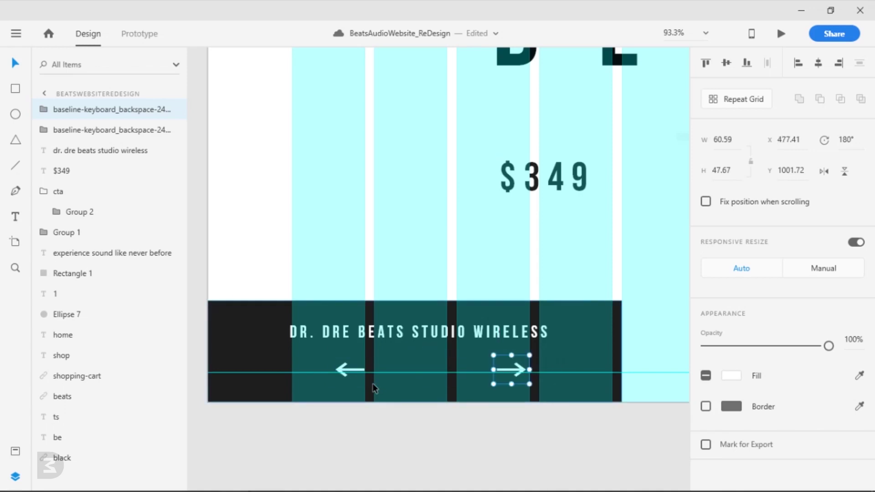
Step: Shift the right-pointing arrow to X 480.41, level with the left-pointing arrow
left_click(412, 418)
left_click(511, 369)
left_click_drag(520, 372, 521, 374)
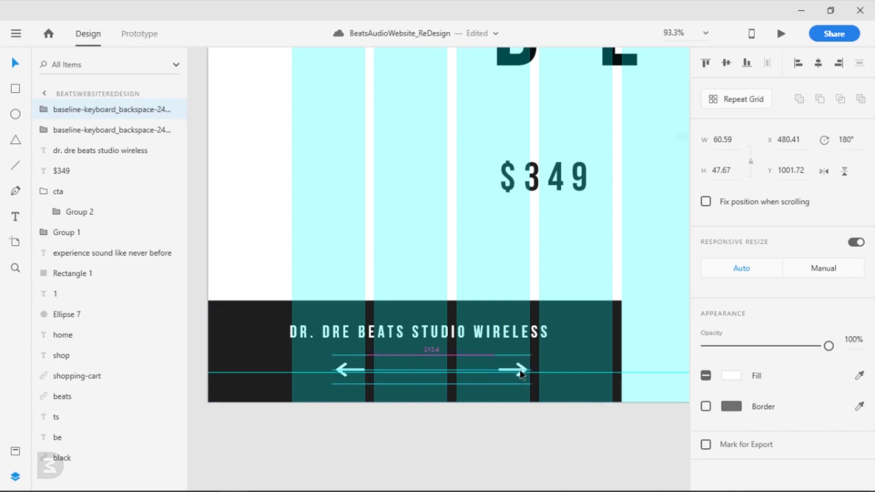
left_click(463, 422)
Step: Draw a vertical divider line 43 px long at X 363.5 between the arrows, with a white border and 17% opacity
left_click_drag(424, 362, 425, 382)
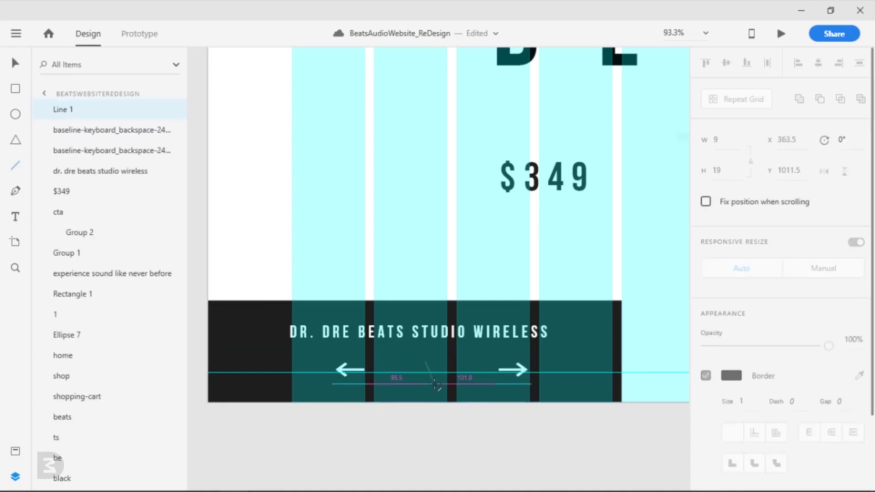
left_click(731, 375)
left_click_drag(765, 346, 728, 347)
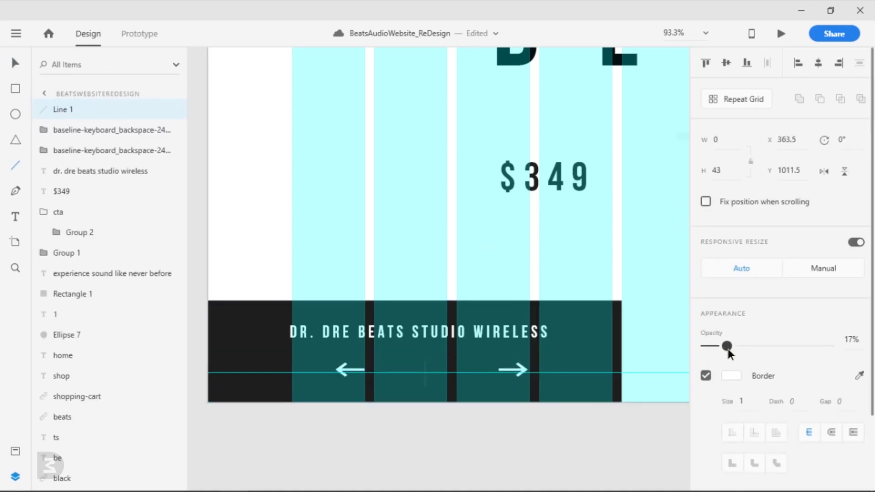
Step: Align both arrows and the divider line on their vertical middles
left_click(347, 371)
left_click(424, 365, "shift")
left_click(516, 368, "shift")
key("Escape")
left_click(347, 368)
left_click(348, 371)
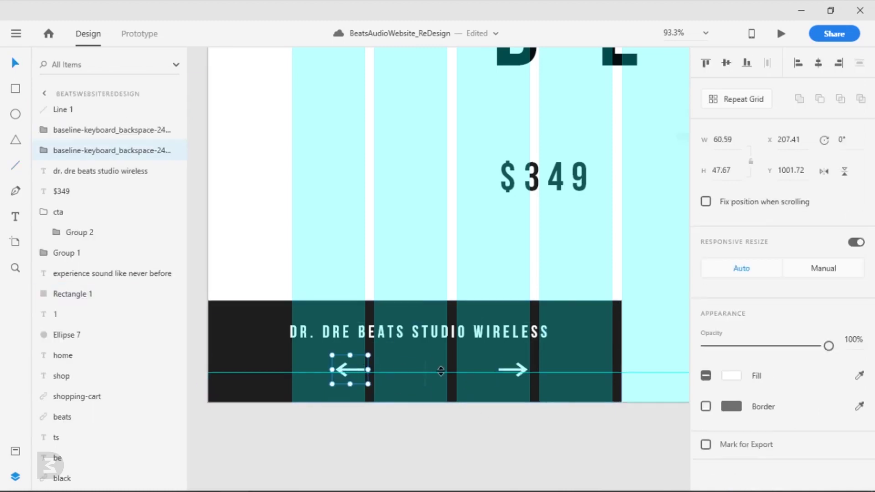
left_click(425, 368, "shift")
left_click(512, 370, "shift")
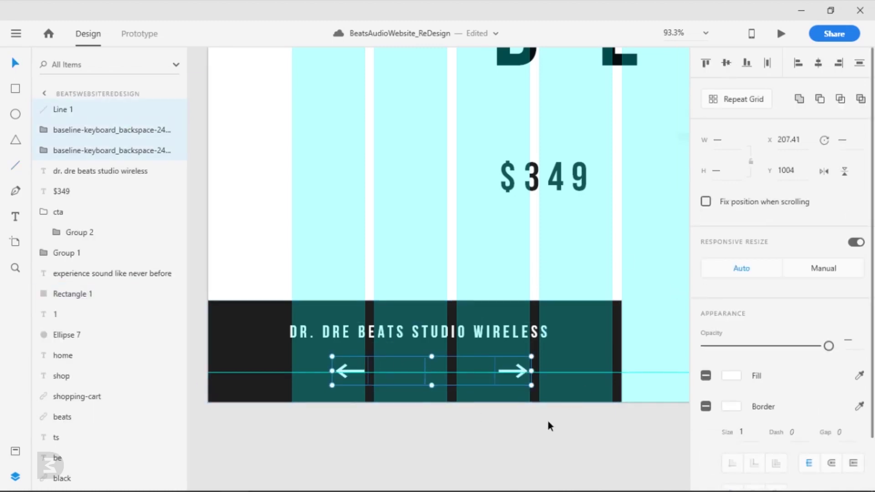
left_click(517, 422)
Step: Set the font size of the "Experience sound like never before" tagline to 30 and centre it horizontally on the artboard
scroll(393, 433, "down", 4)
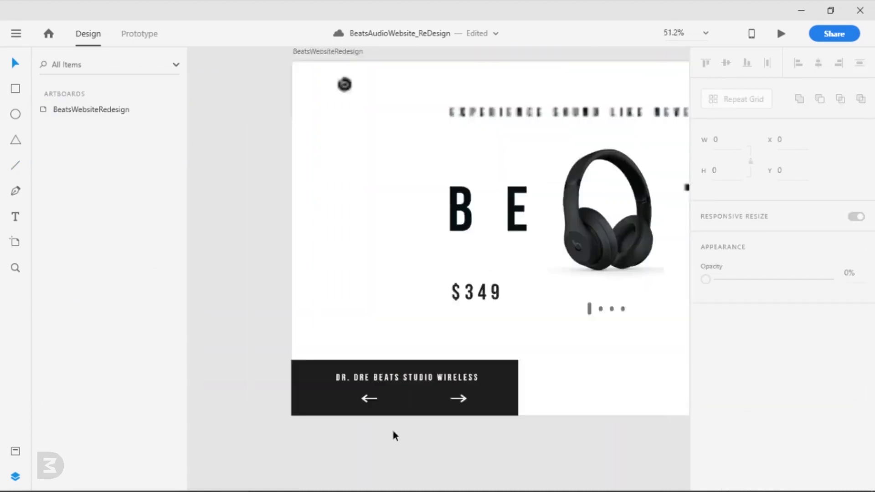
scroll(518, 429, "up", 2)
left_click_drag(517, 430, 495, 453)
scroll(515, 436, "down", 2)
scroll(528, 458, "down", 1)
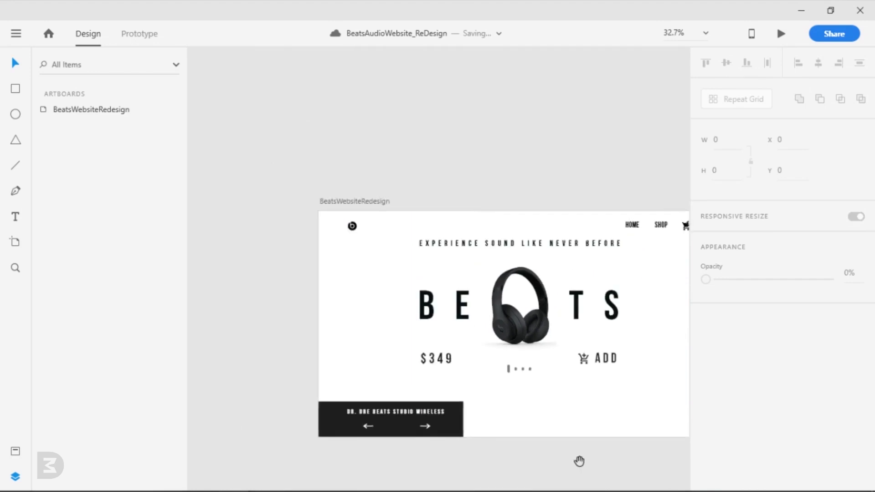
left_click_drag(564, 463, 478, 447)
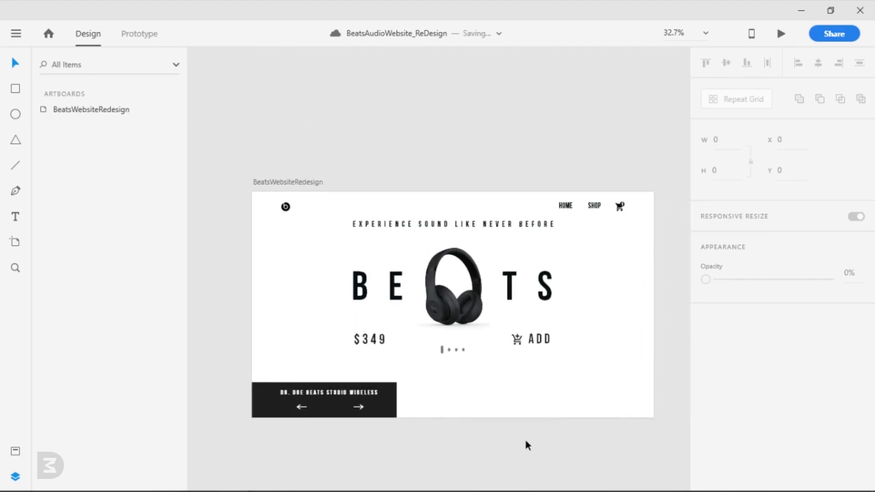
left_click_drag(562, 434, 538, 423)
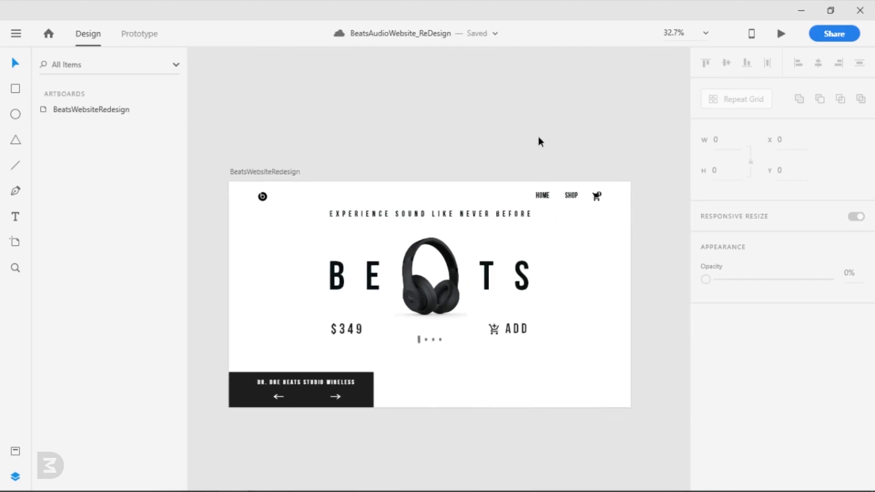
left_click(439, 215)
left_click(706, 370)
type("30")
key("Return")
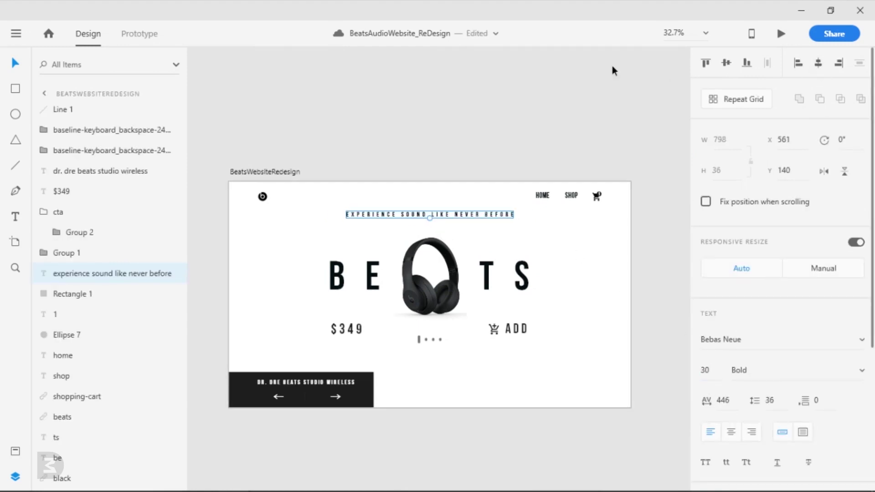
Step: Move the tagline down to Y 157
key("Down")
key("Down")
key("Down")
key("Down")
key("Down")
key("Down")
key("Down")
key("Down")
key("Down")
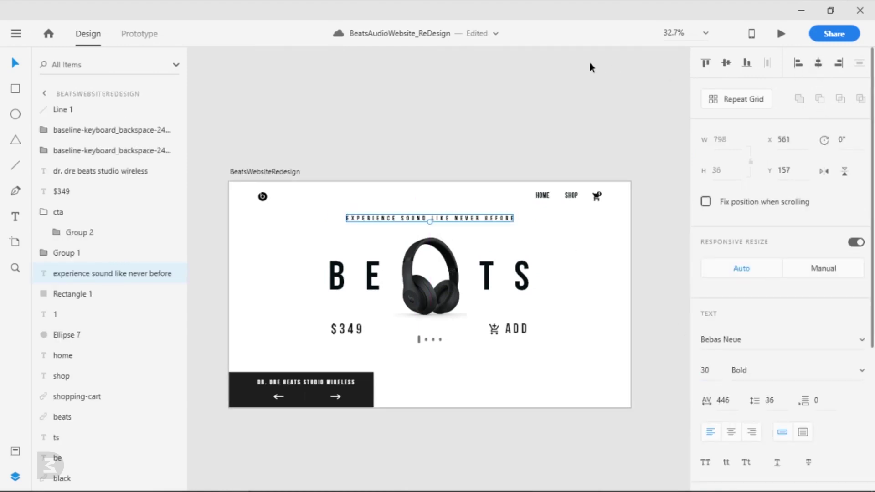
left_click(480, 421)
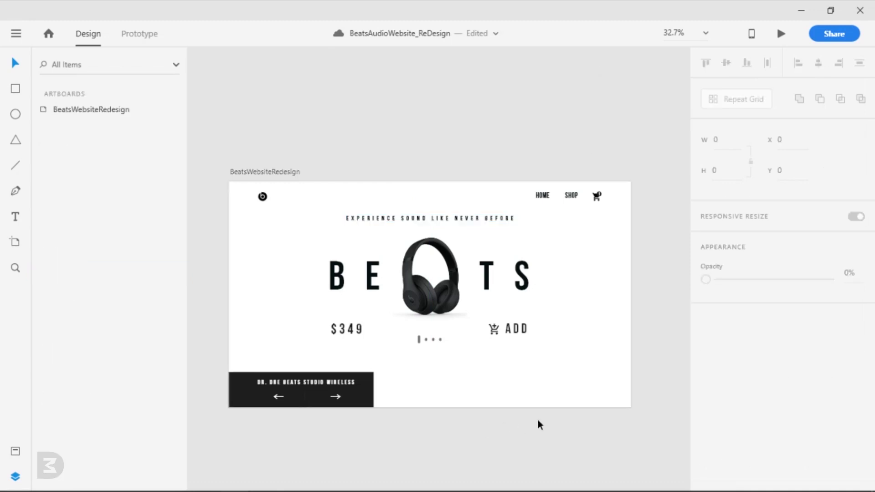
Step: Group the header's shopping cart icon with its badge circle and the number 1
scroll(613, 287, "up", 5)
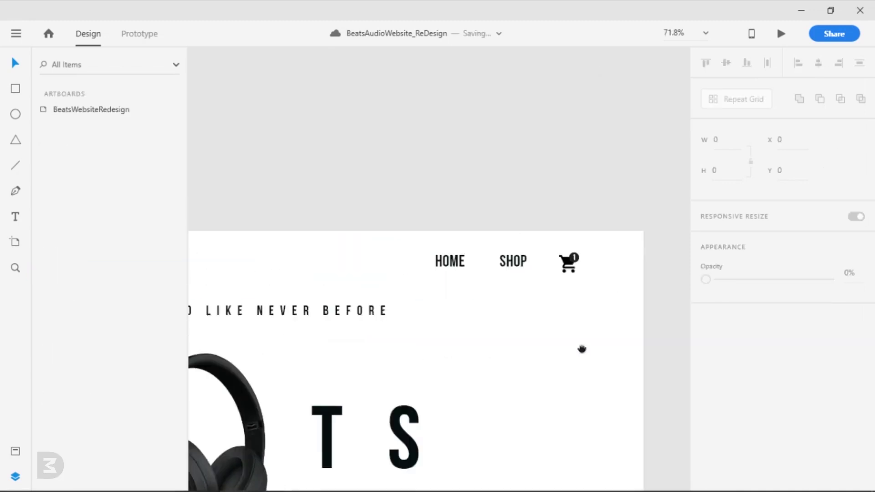
left_click(458, 274)
left_click(513, 273, "shift")
scroll(579, 302, "up", 6)
left_click(579, 302)
left_click(553, 208)
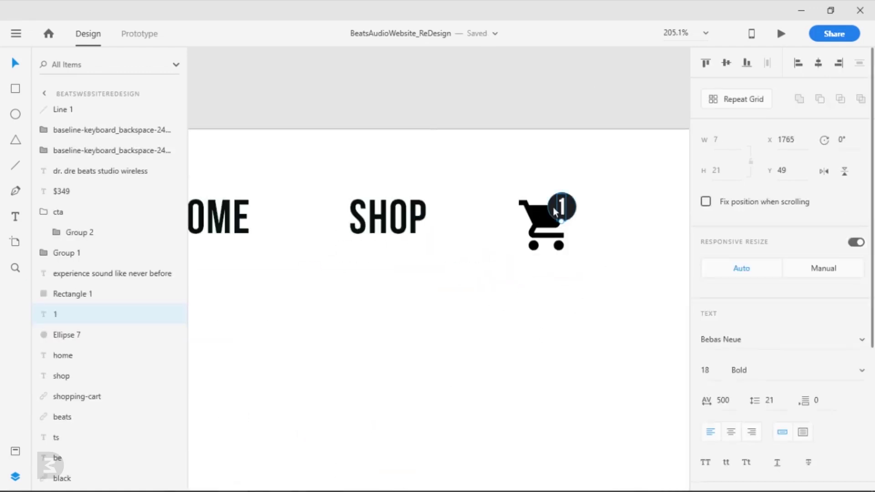
left_click(553, 208, "shift")
left_click(539, 219, "shift")
key("ctrl+g")
left_click(406, 319)
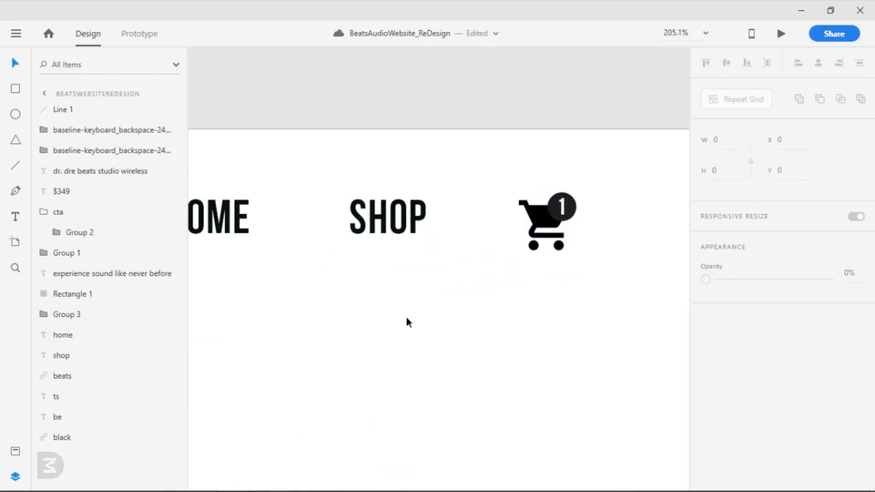
Step: Set the font size of the HOME and SHOP navigation labels to 25
scroll(406, 318, "down", 3)
left_click(294, 258)
left_click(400, 259, "shift")
left_click(717, 376)
type("36")
key("Return")
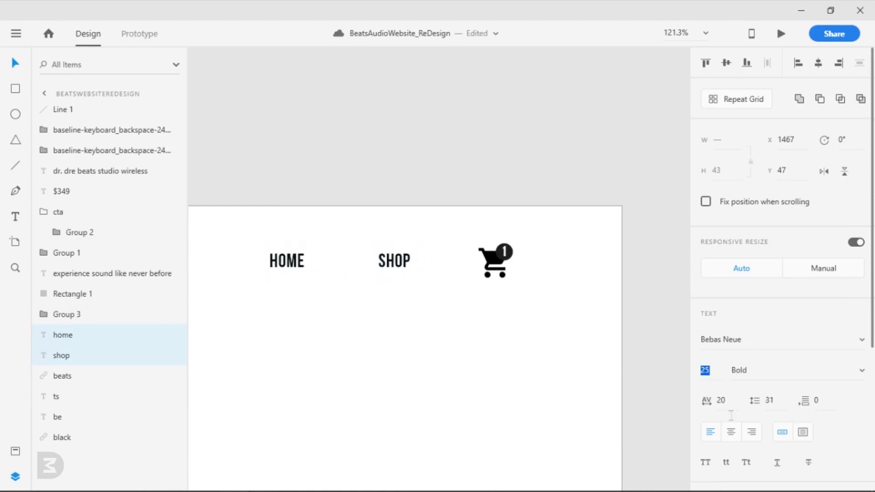
Step: Scale down the cart group and align it with HOME and SHOP on their vertical middles
left_click(510, 276)
left_click_drag(511, 277, 499, 268)
left_click(300, 263, "shift")
left_click(405, 267, "shift")
left_click(727, 64)
left_click(548, 121)
Step: Show the layout grid on the BeatsWebsiteRedesign artboard
scroll(501, 135, "down", 4)
left_click_drag(414, 135, 545, 165)
scroll(448, 165, "down", 1)
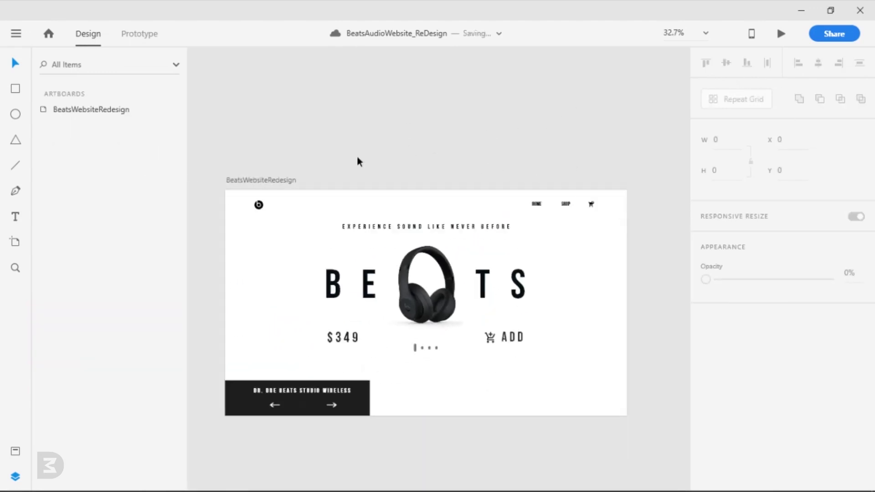
left_click(276, 179)
left_click(706, 446)
scroll(631, 283, "up", 3)
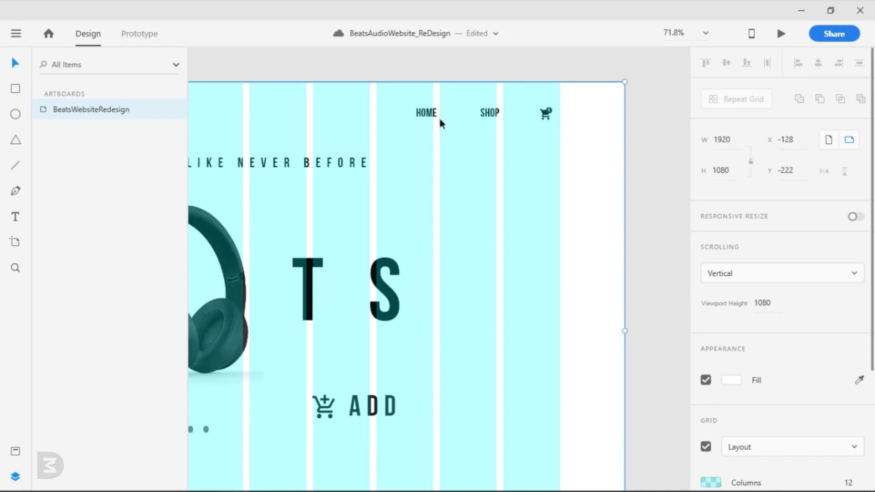
Step: Move HOME, SHOP and the cart group 14 px right to X 1481, so the cart meets the last grid column's edge
left_click(428, 114)
left_click(488, 114, "shift")
left_click(545, 114, "shift")
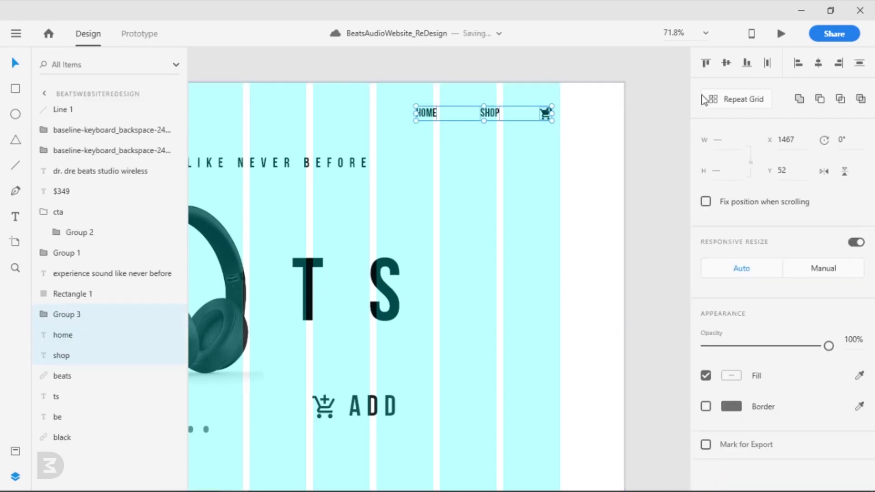
key("Right")
key("Right")
key("Right")
key("Right")
key("Right")
key("Right")
key("Right")
key("Right")
key("Right")
key("Right")
key("Right")
key("Right")
key("Right")
key("Right")
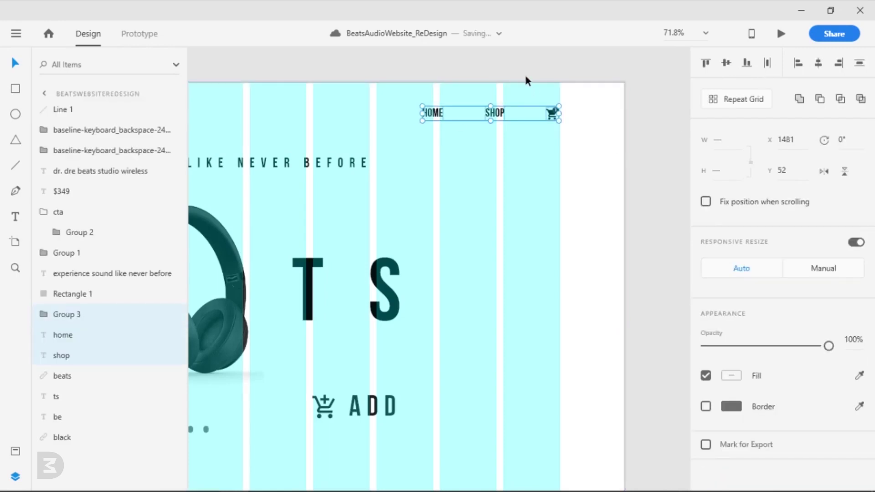
Step: Hide the layout grid on the BeatsWebsiteRedesign artboard and deselect it
left_click_drag(526, 77, 525, 74)
left_click(478, 86)
key("ctrl+0")
left_click(294, 146)
left_click(706, 446)
left_click(566, 424)
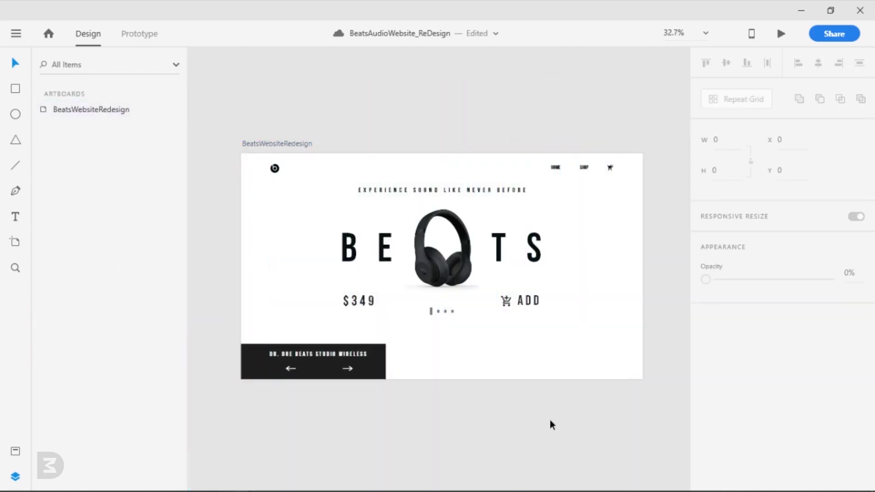
Step: Try a lighter fill on the whole ADD call-to-action group, and undo it
scroll(539, 400, "up", 2)
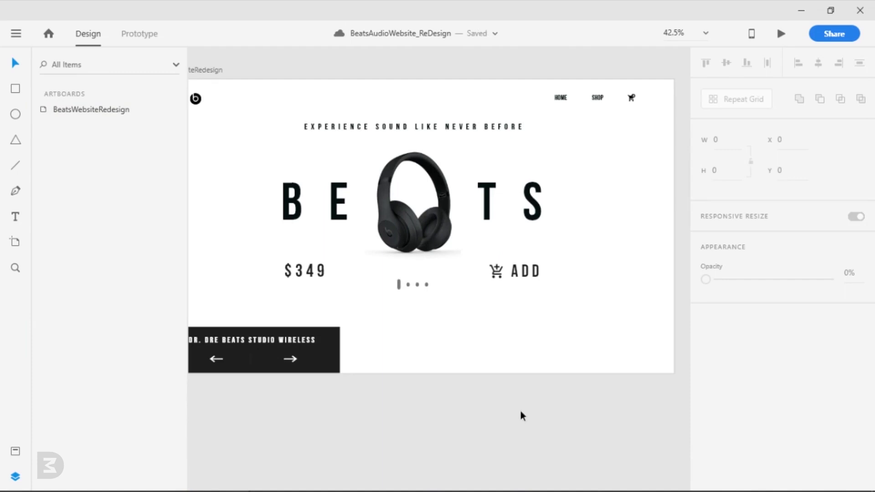
left_click(498, 274)
left_click(731, 350)
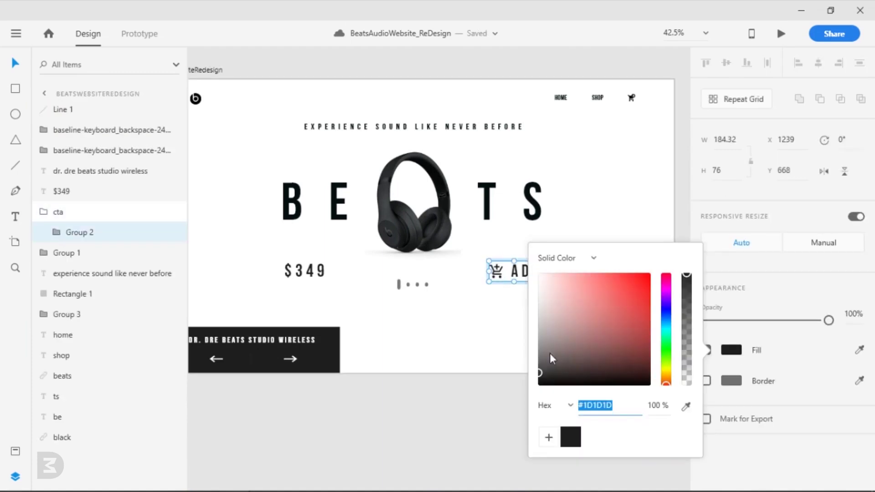
left_click(538, 346)
left_click(504, 406)
key("ctrl+z")
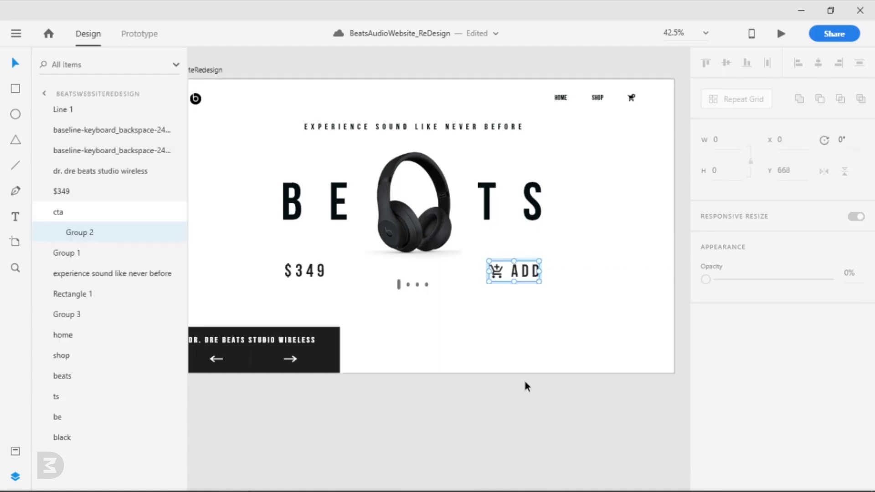
left_click(523, 379)
Step: Lighten the fill of only the shopping cart icon inside the ADD group to a dark grey
scroll(495, 302, "up", 4)
double_click(503, 249)
double_click(504, 249)
left_click(732, 350)
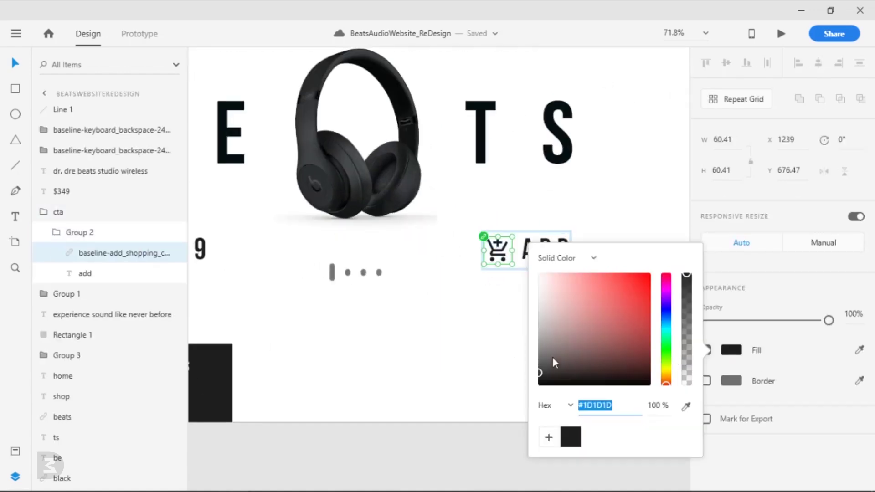
left_click(539, 354)
left_click(479, 432)
scroll(496, 428, "down", 2)
scroll(498, 432, "down", 2)
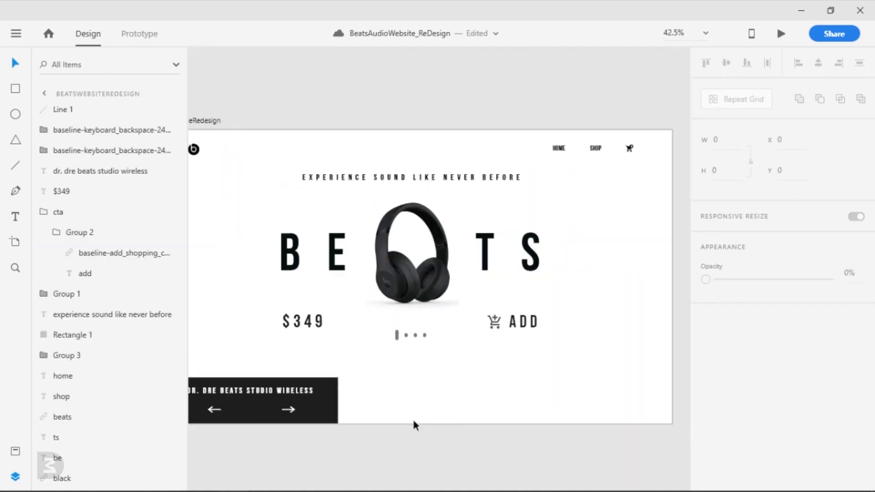
Step: Change the fill of only the dollar sign in the $349 price to a lighter grey and save the document
double_click(306, 325)
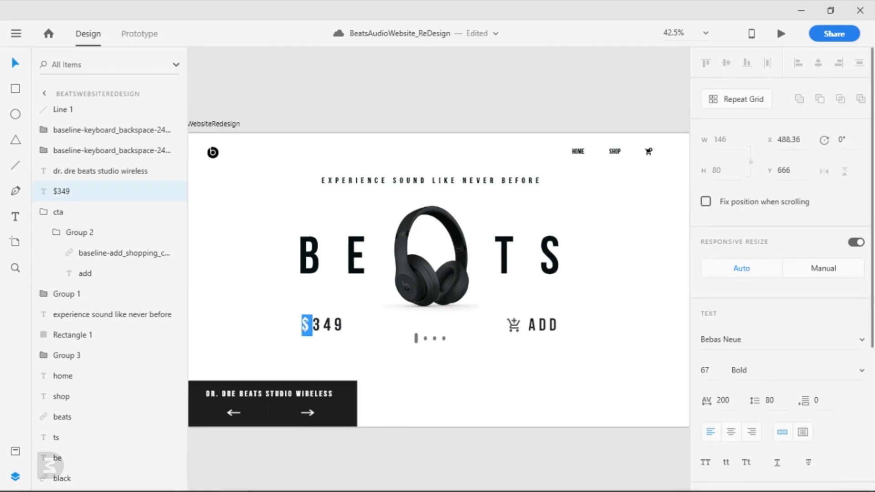
scroll(744, 404, "down", 3)
left_click(731, 449)
left_click(541, 372)
left_click(463, 432)
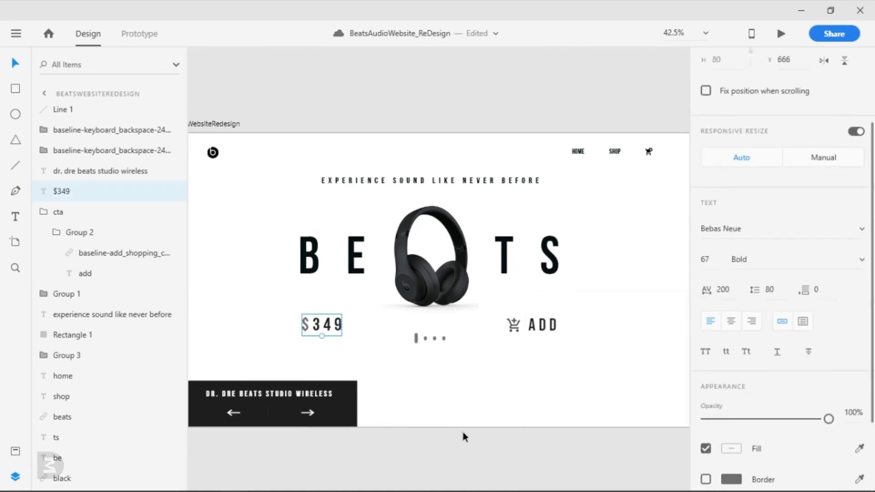
left_click(463, 432)
scroll(474, 432, "down", 2)
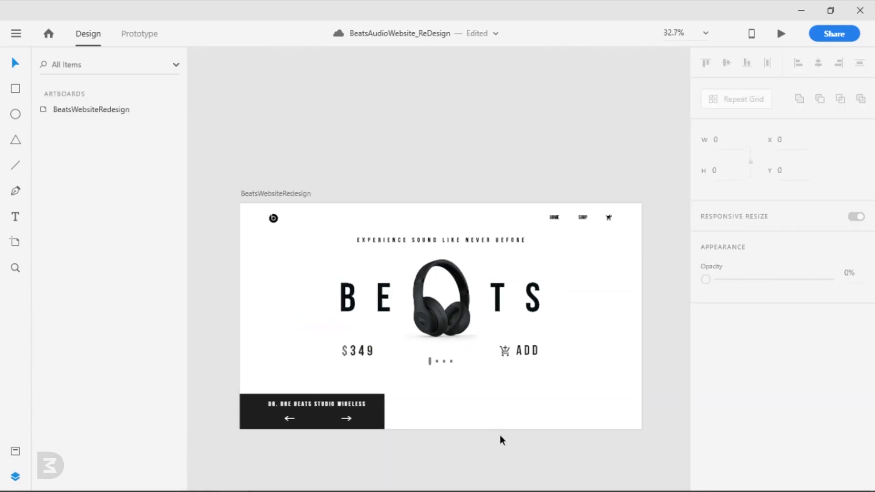
key("ctrl+s")
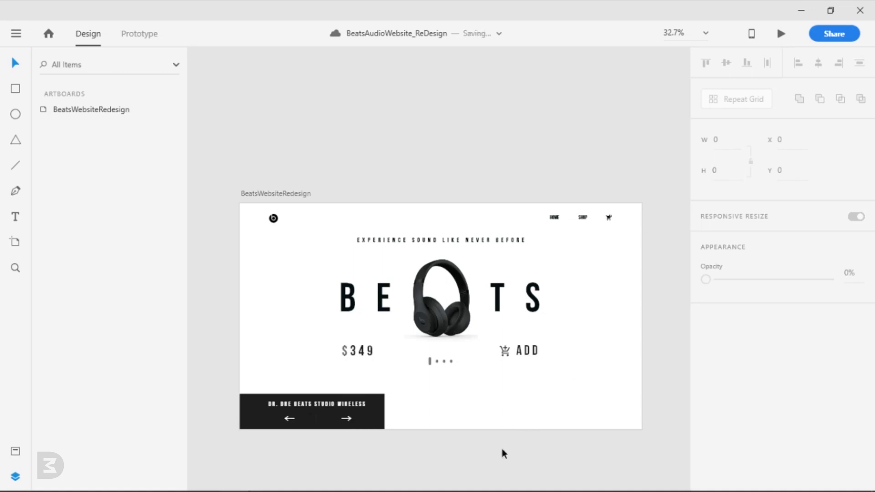
Step: Add the text "LEARN MORE" near the artboard's lower-right corner and apply the Bebas Neue — 36pt character style
key("t")
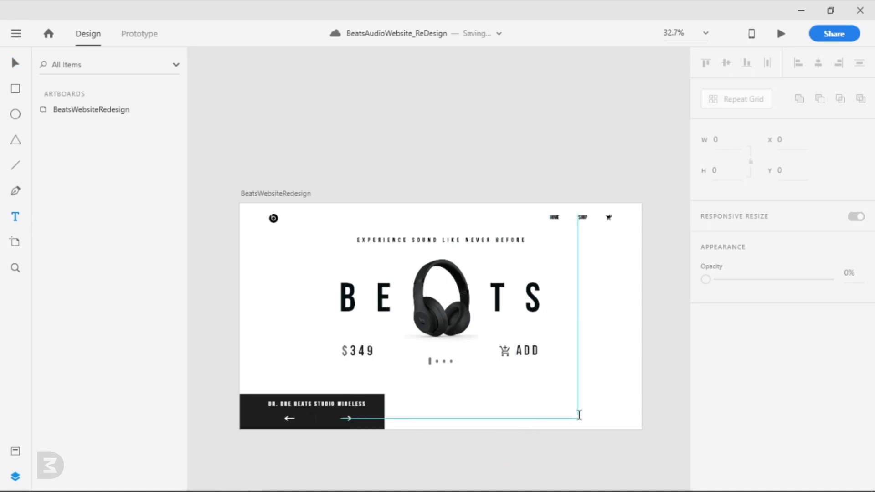
left_click(577, 414)
type("learn more")
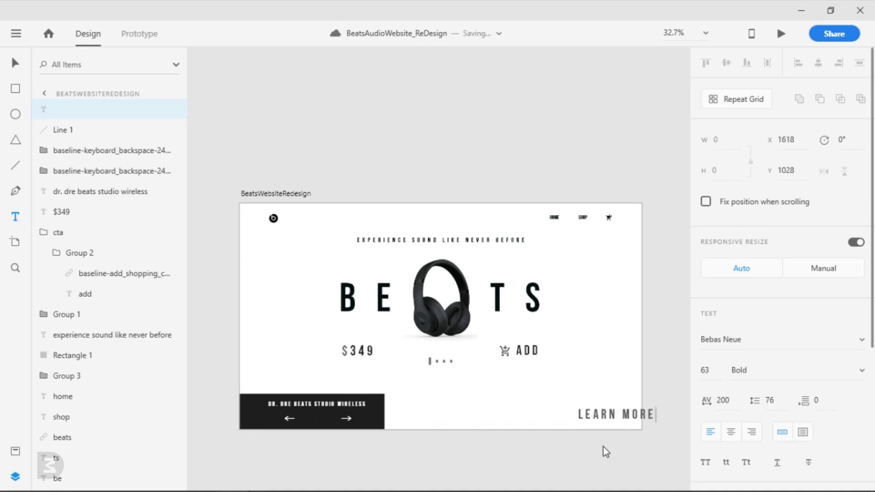
left_click(15, 66)
key("ctrl+shift+y")
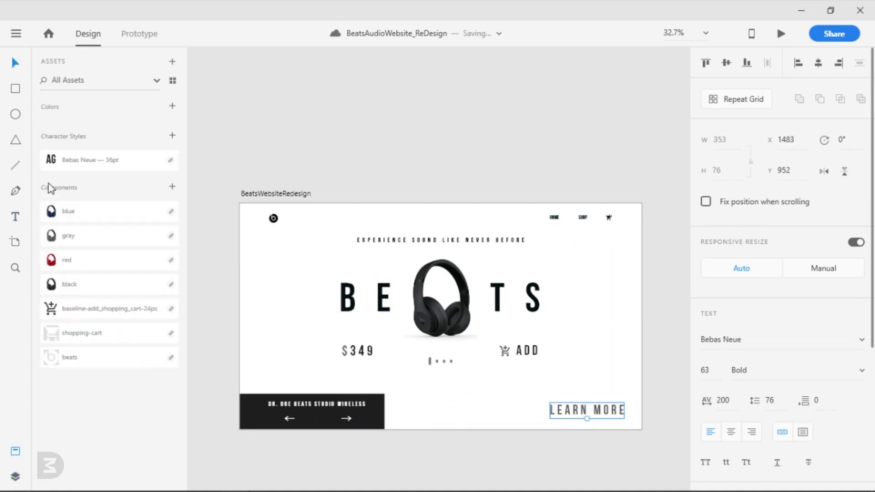
left_click(91, 161)
Step: Set the LEARN MORE text's font size to 36 and its character spacing to 200
left_click(721, 374)
type("50")
key("Return")
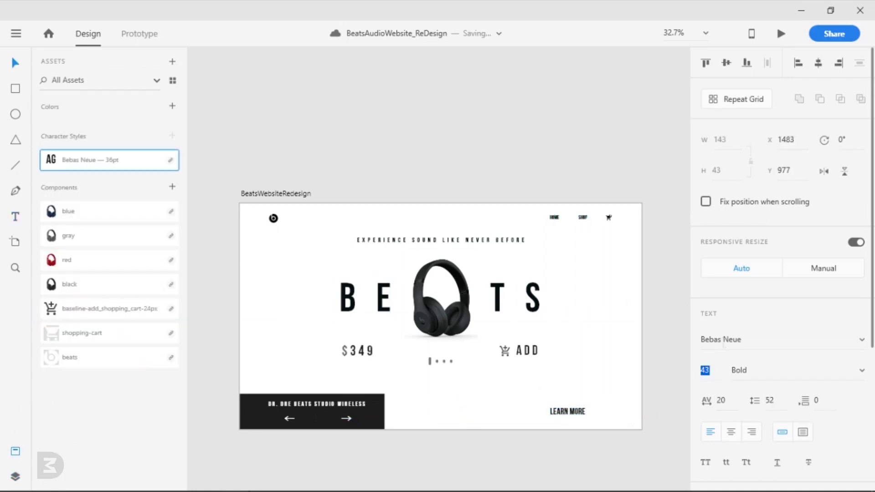
key("Down")
key("Down")
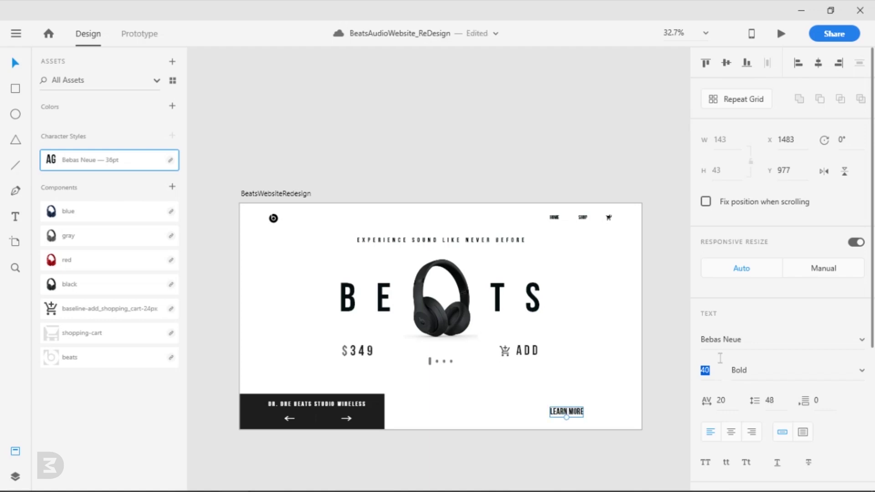
left_click(667, 388)
scroll(609, 432, "up", 2)
left_click(570, 405)
left_click(711, 371)
key("Down")
key("Down")
key("Down")
left_click_drag(713, 395, 753, 294)
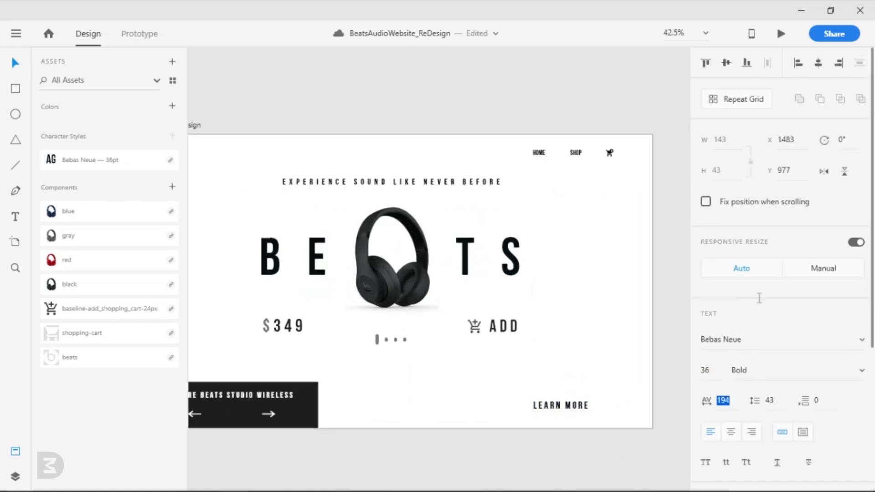
type("200")
key("Return")
Step: Show the guides and move LEARN MORE to X 1506, close to the lower horizontal guide
key("ctrl+;")
scroll(576, 432, "up", 2)
left_click_drag(568, 395, 585, 403)
scroll(482, 447, "down", 2)
Step: Duplicate the product banner's right-pointing arrow and give the copy the saved dark fill
left_click(247, 416)
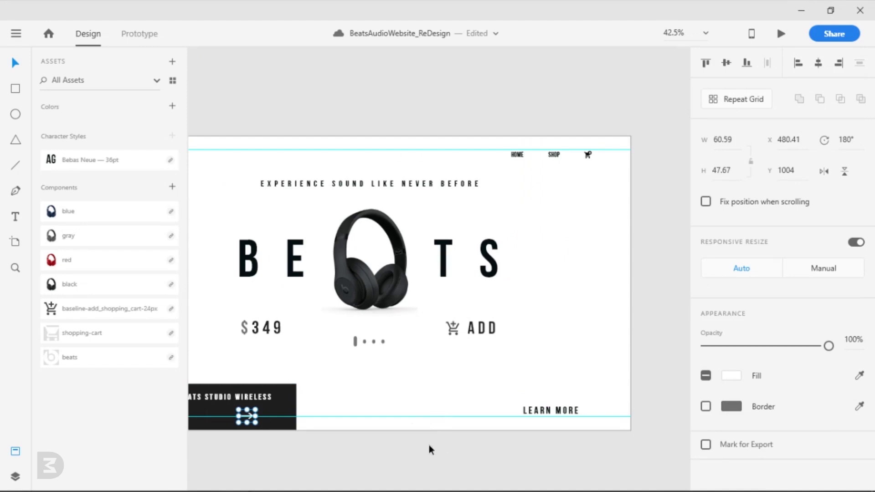
left_click(731, 375)
left_click(569, 461)
left_click(516, 456)
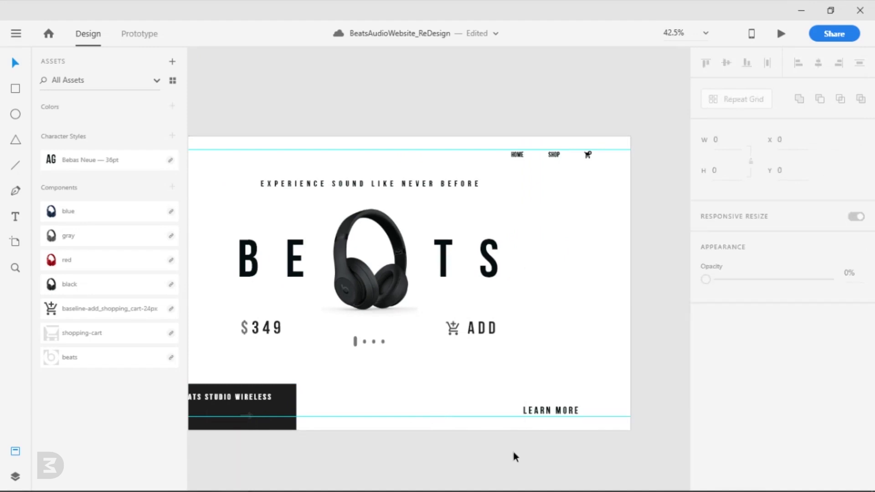
left_click(253, 414)
key("ctrl+d")
Step: Move the dark arrow copy out of the banner to X 1716.41, Y 994, at the end of LEARN MORE
key("shift+Right")
key("shift+Right")
key("shift+Right")
key("shift+Right")
key("shift+Right")
key("shift+Right")
key("shift+Right")
key("shift+Right")
key("shift+Right")
key("shift+Right")
key("shift+Right")
key("shift+Right")
key("shift+Right")
key("shift+Right")
key("shift+Right")
key("shift+Right")
key("shift+Right")
key("shift+Right")
key("shift+Right")
key("shift+Right")
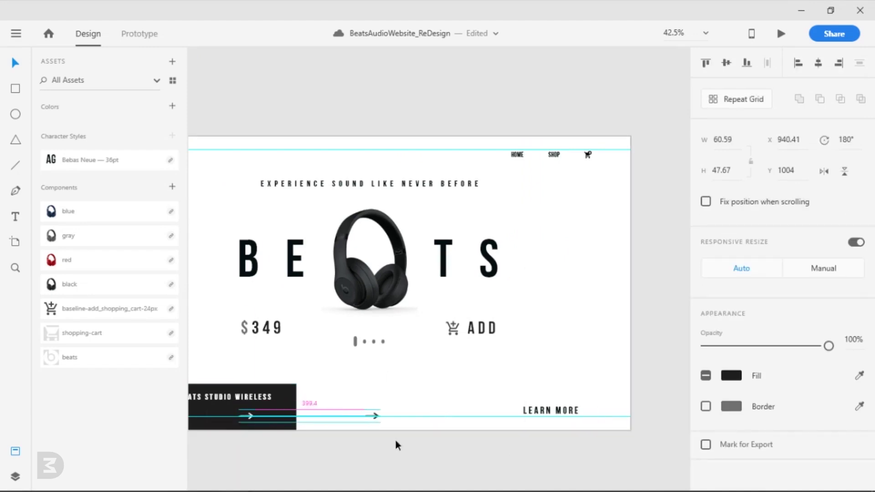
key("shift+Right")
key("shift+Right")
key("shift+Right")
key("shift+Right")
key("shift+Right")
key("shift+Right")
key("shift+Right")
key("shift+Right")
key("shift+Right")
key("shift+Right")
key("shift+Right")
key("shift+Right")
key("shift+Right")
key("shift+Right")
key("shift+Right")
key("shift+Right")
key("shift+Right")
key("shift+Right")
key("shift+Right")
key("shift+Right")
key("shift+Up")
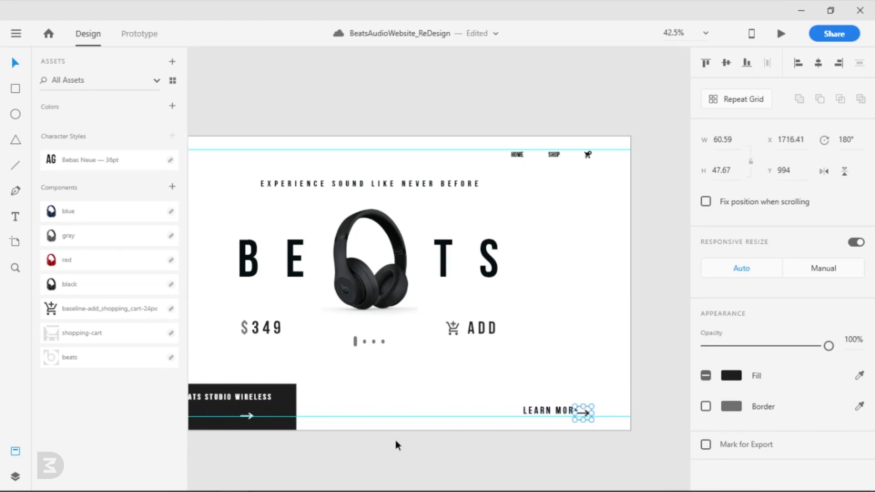
left_click(557, 463)
Step: Move the LEARN MORE text 10 px down to Y 997, level with its arrow
scroll(574, 460, "up", 3)
left_click(573, 387)
key("shift+Down")
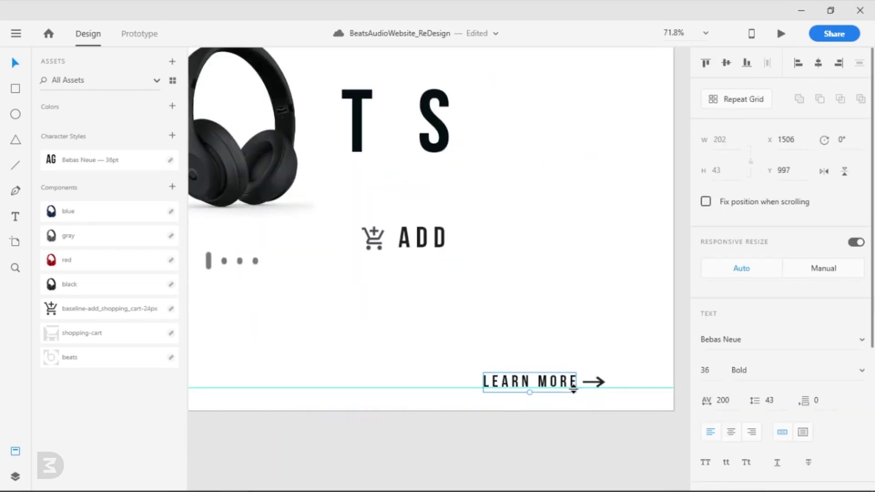
left_click(550, 435)
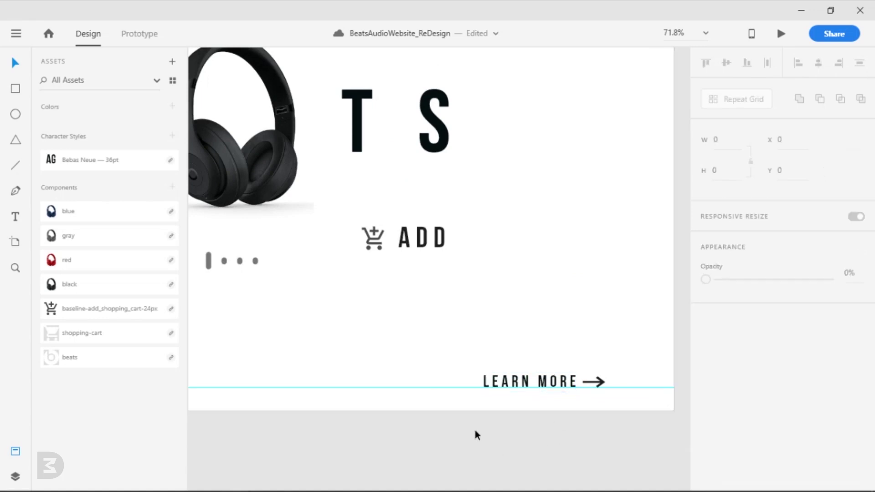
Step: Try a lighter grey fill on the arrow beside LEARN MORE, and return it to the dark fill
scroll(530, 433, "down", 2)
left_click(581, 398)
left_click(730, 376)
left_click(539, 376)
left_click(521, 429)
scroll(573, 414, "up", 5)
left_click(618, 335)
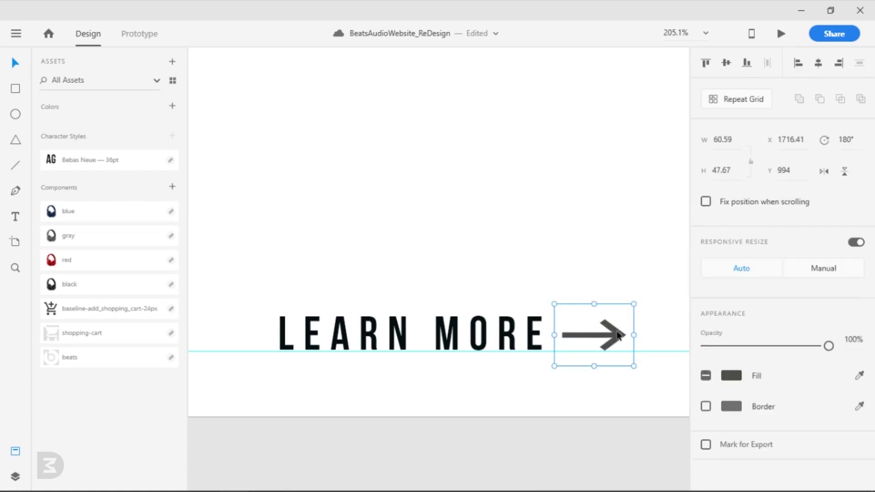
left_click(732, 375)
left_click(482, 451)
Step: Increase the LEARN MORE text's font size to 42
left_click(499, 346)
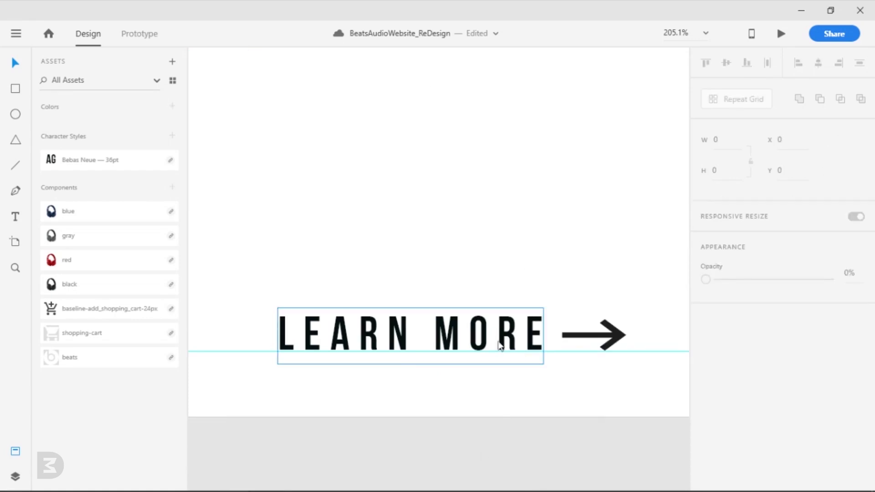
left_click(713, 374)
key("Up")
key("Up")
key("Up")
key("Up")
key("Up")
key("Up")
key("Down")
key("Up")
Step: Move the enlarged LEARN MORE text 30 px left and slightly down so it sits just before the arrow
key("shift+Left")
key("shift+Left")
key("shift+Left")
key("Down")
left_click(541, 423)
scroll(540, 423, "down", 3)
scroll(541, 426, "down", 5)
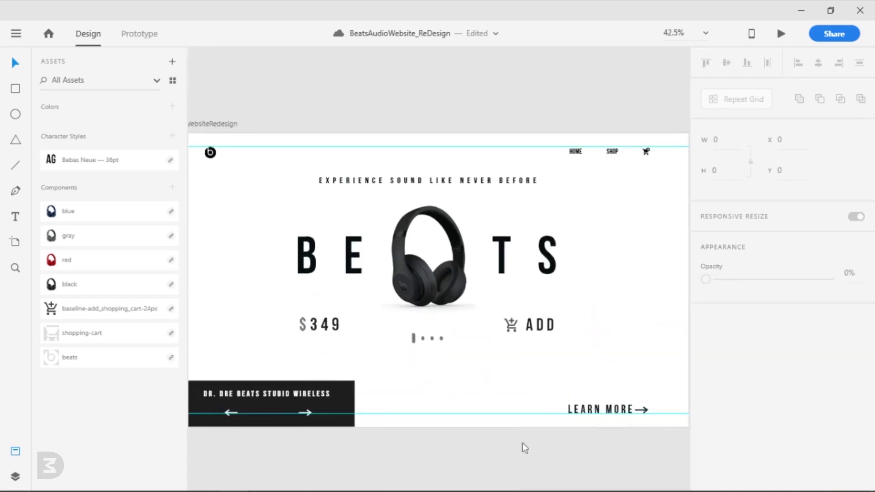
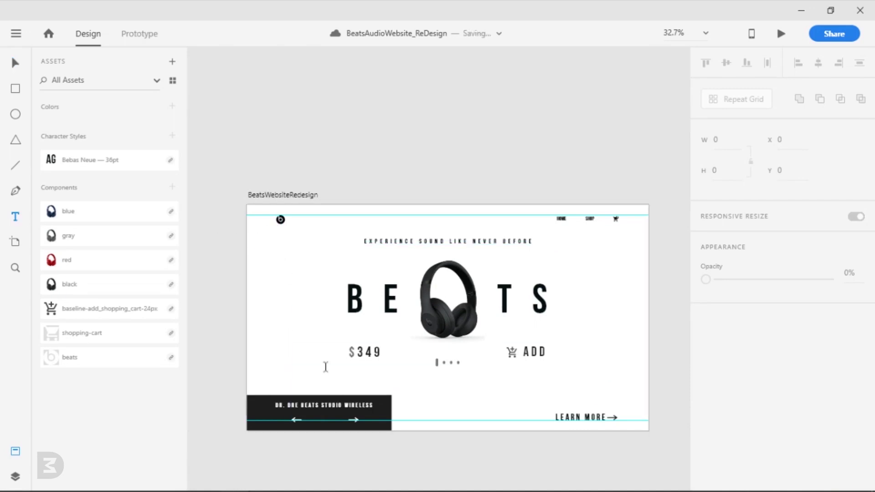
Step: Add the text "BEATS BY DRE" at X 141 above the product banner and rotate it to -90°
left_click(276, 369)
type("BEATS BY DRE")
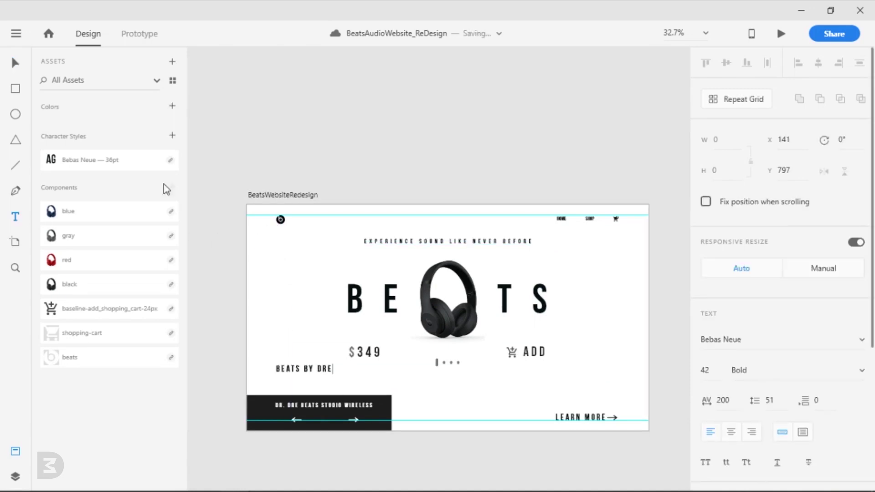
key("Escape")
left_click_drag(306, 378, 286, 343)
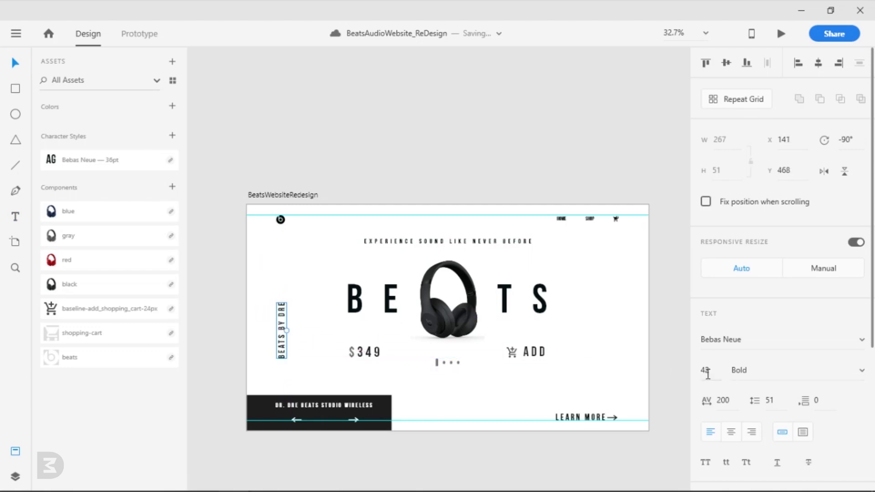
Step: Set the vertical BEATS BY DRE text's font size to 85 and its character spacing to 200
mouse_move(728, 408)
left_mouse_down()
mouse_move(695, 271)
mouse_move(718, 314)
mouse_move(731, 412)
left_mouse_up()
left_click_drag(705, 369, 684, 272)
left_click_drag(727, 400, 736, 442)
left_click(732, 403)
type("200")
key("Return")
left_click_drag(709, 375, 727, 323)
mouse_move(283, 312)
left_mouse_down()
mouse_move(288, 320)
mouse_move(290, 298)
mouse_move(289, 314)
left_mouse_up()
Step: Turn on the layout grid for the BeatsWebsiteRedesign artboard
left_click(276, 196)
left_click(706, 446)
scroll(297, 324, "up", 3)
Step: Move the vertical BEATS BY DRE text 13 px left to X 128, toward the first grid column's edge
key("Left")
key("Left")
key("Left")
key("Left")
key("Left")
key("Left")
key("Left")
key("Left")
key("Left")
key("Left")
key("Left")
key("Left")
key("Left")
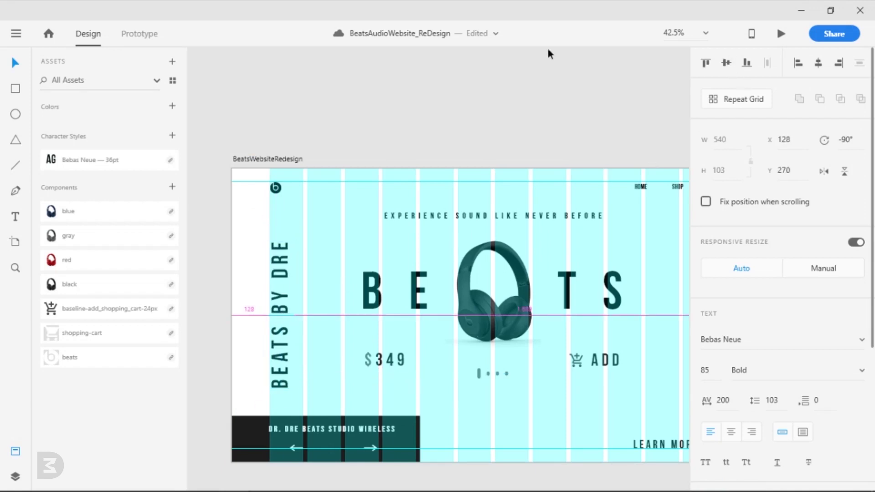
Step: Turn off the layout grid for the BeatsWebsiteRedesign artboard and hide the guides
left_click(483, 105)
left_click(447, 163)
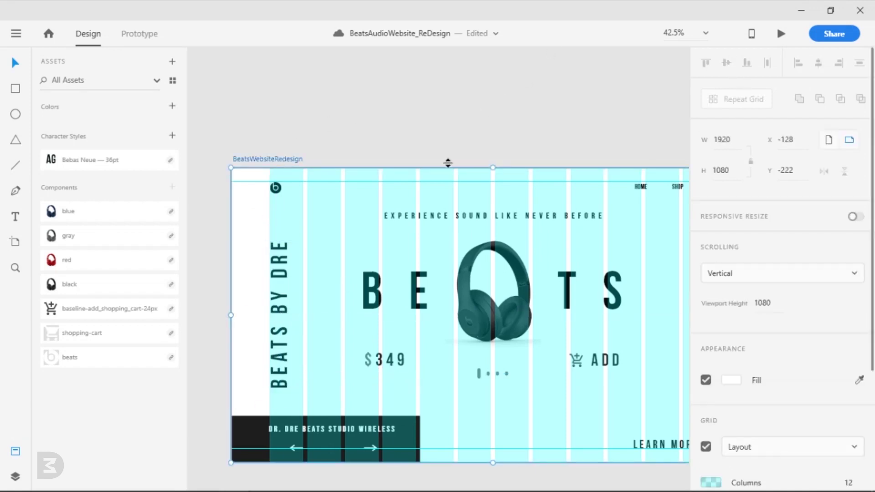
left_click(706, 446)
left_click(526, 466)
scroll(560, 463, "down", 3)
left_click_drag(559, 462, 460, 452)
key("ctrl+semicolon")
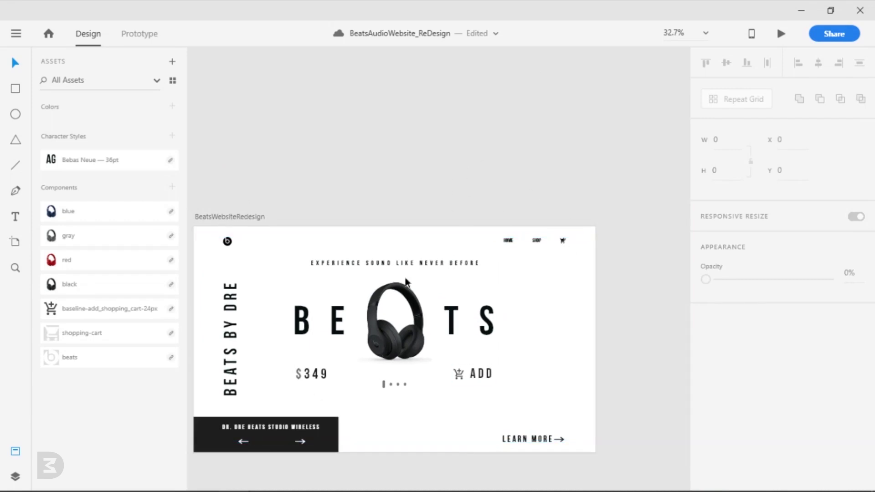
scroll(288, 440, "up", 3)
left_click(257, 446)
left_click(523, 473)
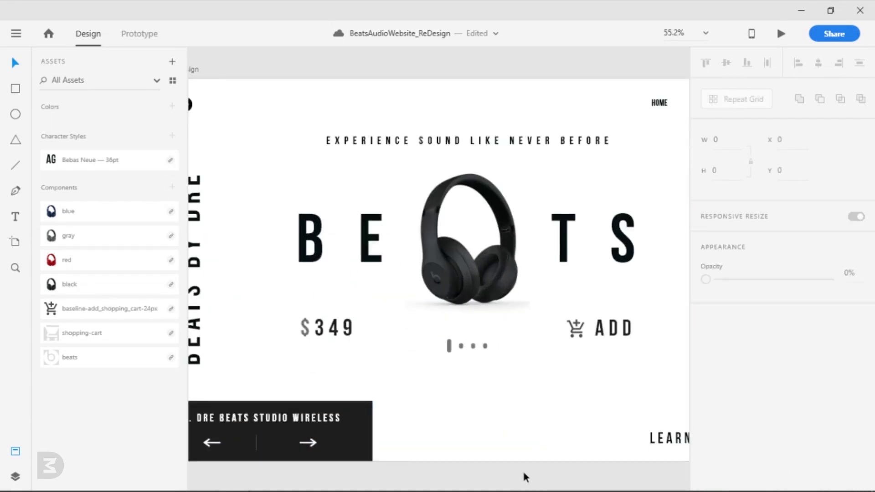
scroll(496, 460, "down", 3)
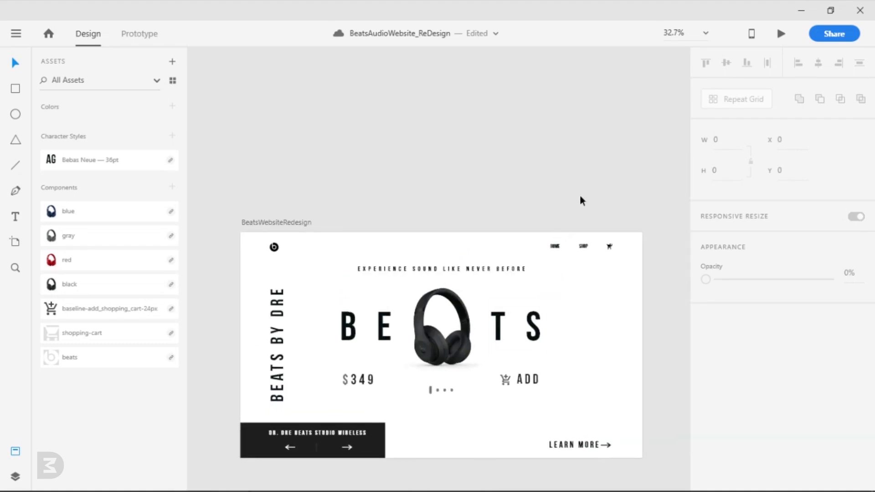
Step: Reduce the opacity of the vertical BEATS BY DRE text to 24%
left_click(277, 344)
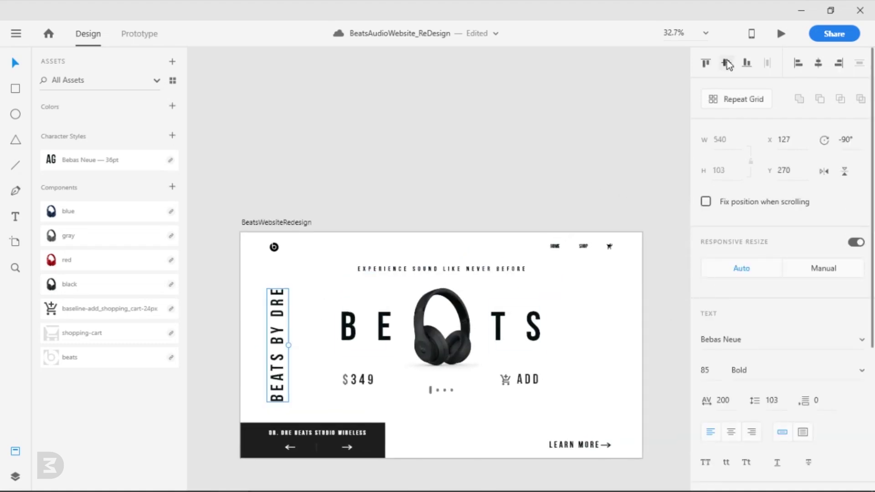
scroll(830, 405, "down", 3)
left_click_drag(829, 401, 732, 397)
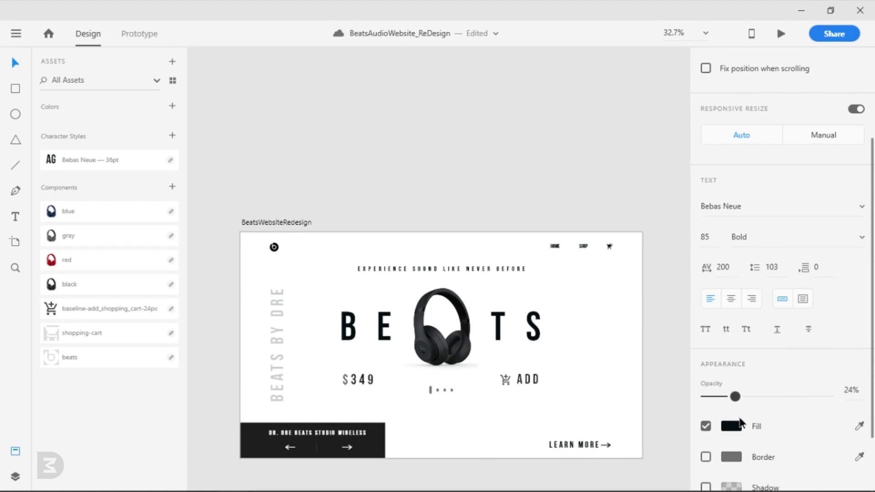
left_click(550, 472)
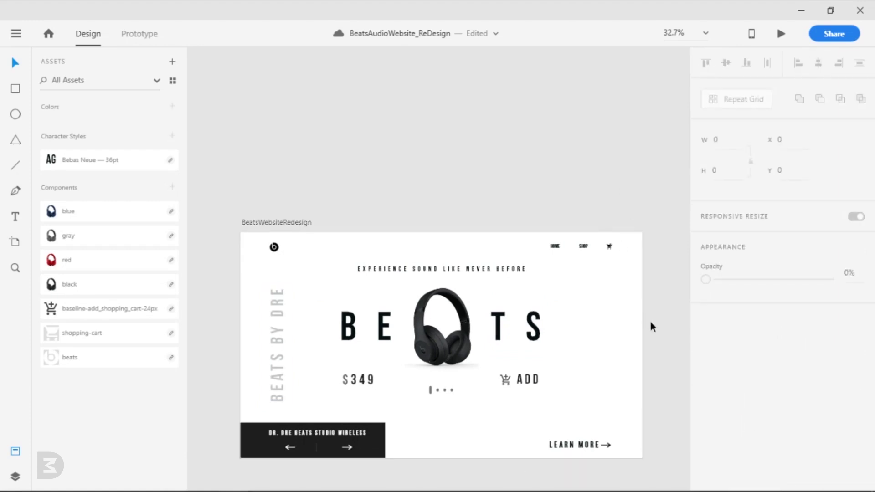
Step: Add an enlarged "01" text to the right of the BEATS title at X 1737, Y 384
left_click(15, 216)
left_click(588, 318)
type("01")
key("Escape")
scroll(620, 346, "up", 5)
left_click_drag(528, 294, 551, 295)
left_click_drag(713, 368, 722, 388)
left_click(631, 343)
Step: Repeat the 01 text downward in a repeat grid to get three stacked copies, and ungroup the grid
key("ctrl+r")
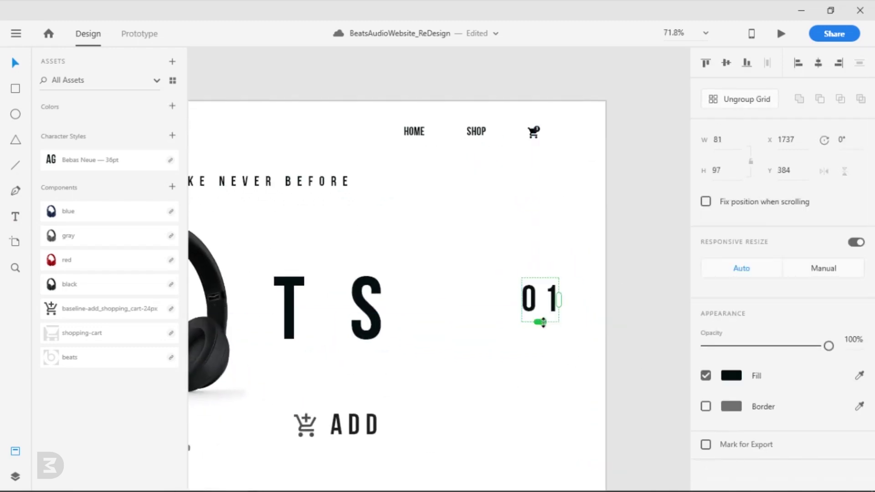
left_click_drag(538, 319, 540, 425)
left_click(735, 99)
left_click(564, 350)
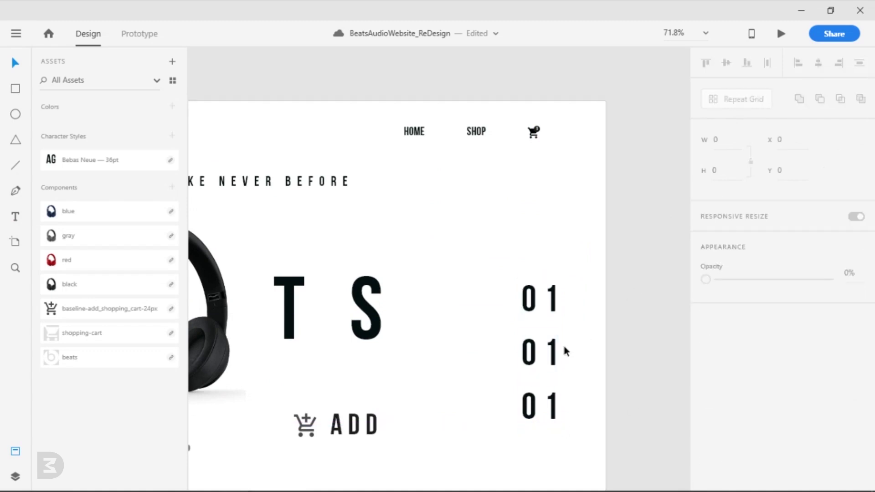
Step: Reduce the font size of the two lower 01 texts to 46
left_click(547, 353)
left_click(547, 403, "shift")
left_click_drag(717, 371, 717, 478)
left_click(630, 431)
Step: Align the three stacked numbers along their right edges
left_click(523, 360)
left_click(531, 410, "shift")
left_click(544, 309, "shift")
left_click(838, 63)
left_click(575, 351)
Step: Change the middle number to 02 and the lowest number to 03
scroll(576, 355, "up", 3)
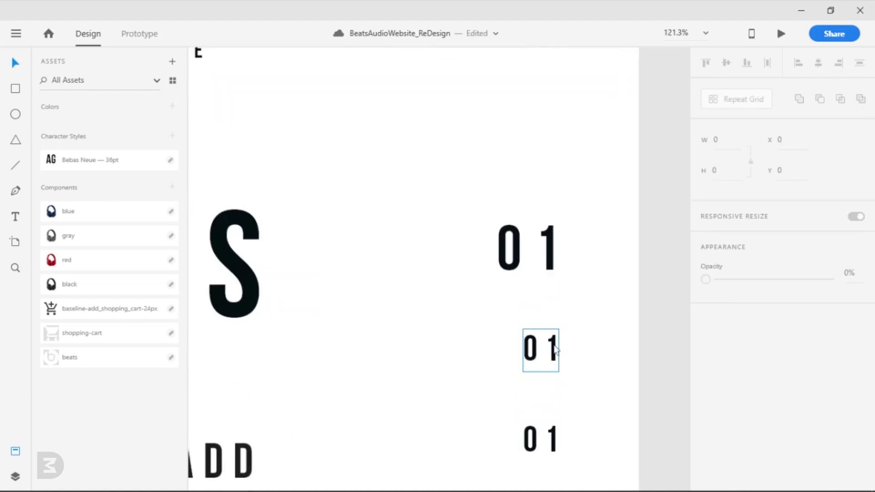
double_click(560, 350)
key("BackSpace")
type("2")
left_click(554, 444)
double_click(554, 444)
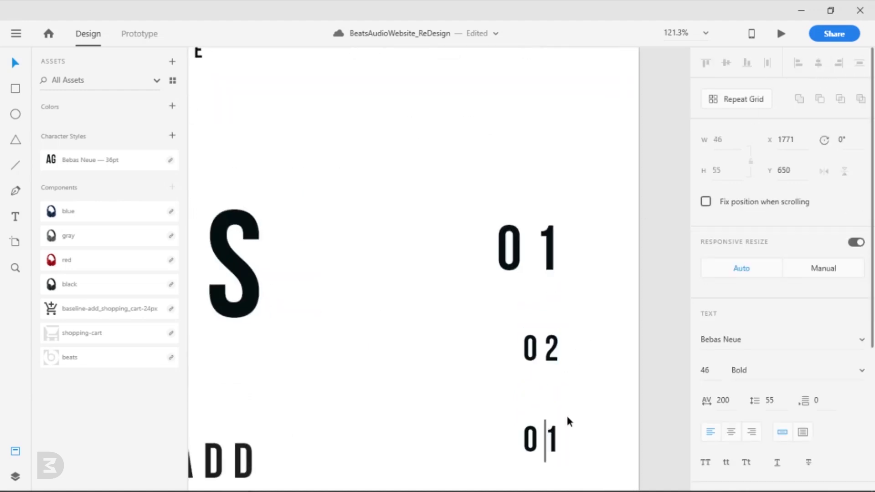
left_click(15, 63)
Step: Move the numbers 02 and 03 up to tighten the vertical spacing below 01
left_click(662, 343)
left_click_drag(548, 357, 548, 342)
left_click_drag(542, 439, 542, 400)
left_click(640, 339)
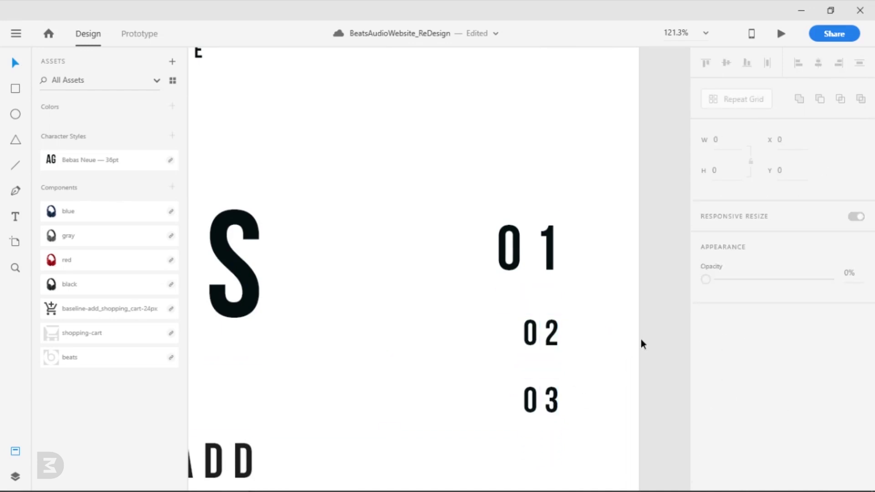
Step: Draw an 84 px wide horizontal line from beside 01 to the artboard's right edge, with a border size of 6
left_click(14, 164)
mouse_move(575, 250)
left_mouse_down()
mouse_move(644, 248)
mouse_move(638, 252)
left_mouse_up()
left_click(731, 377)
left_click(571, 451)
left_click_drag(742, 401, 748, 361)
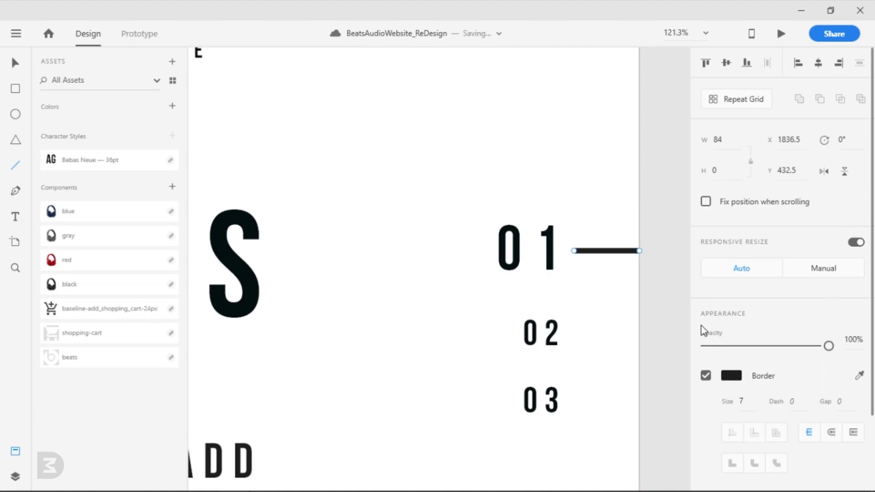
left_click(616, 195)
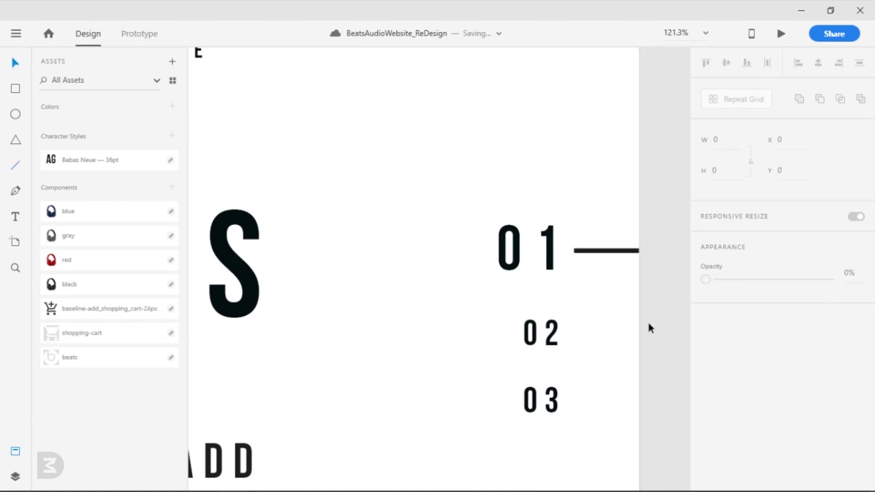
Step: Group the numbers 01, 02 and 03 with the line and center the group vertically on the artboard
scroll(631, 321, "down", 3)
left_click_drag(617, 329, 549, 322)
scroll(548, 322, "up", 2)
left_click(498, 248)
left_click(528, 250, "shift")
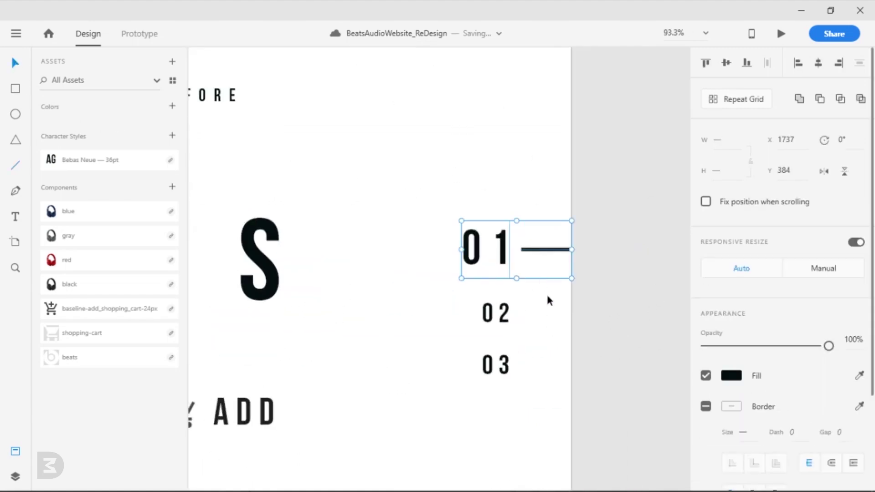
left_click(496, 314, "shift")
left_click(495, 364, "shift")
key("ctrl+g")
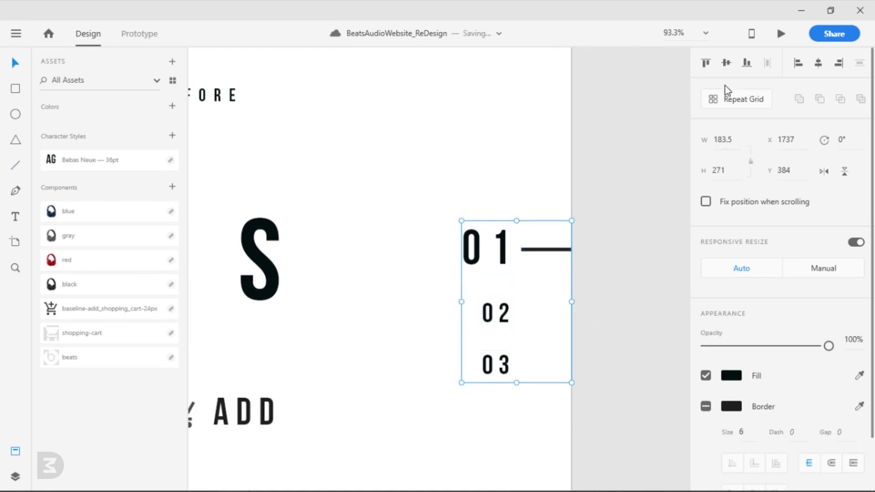
left_click(725, 62)
left_click(614, 194)
Step: Lower the opacity of the numbers 02 and 03 inside the group to a light gray tone
scroll(534, 321, "up", 2)
double_click(495, 328)
left_click(504, 387, "shift")
scroll(757, 388, "down", 3)
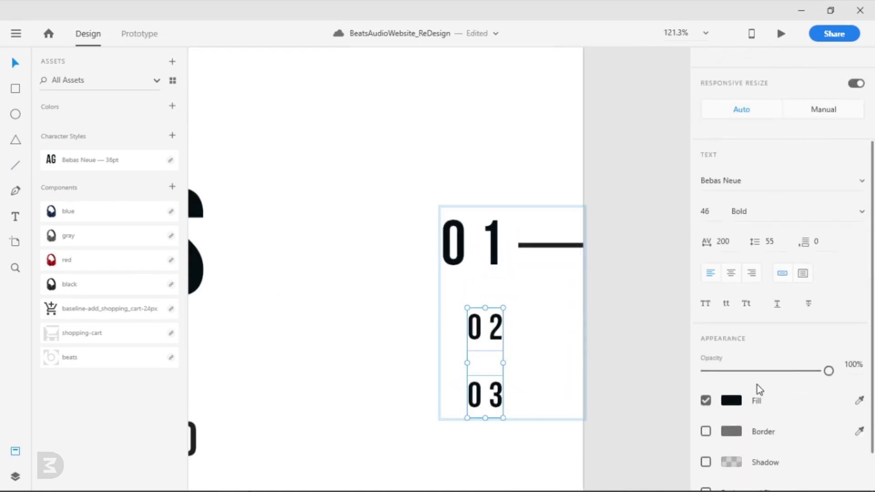
left_click_drag(826, 371, 732, 382)
left_click(617, 349)
Step: Place instances of the red and gray headphone components on the empty canvas above the artboard
scroll(618, 349, "down", 5, "ctrl")
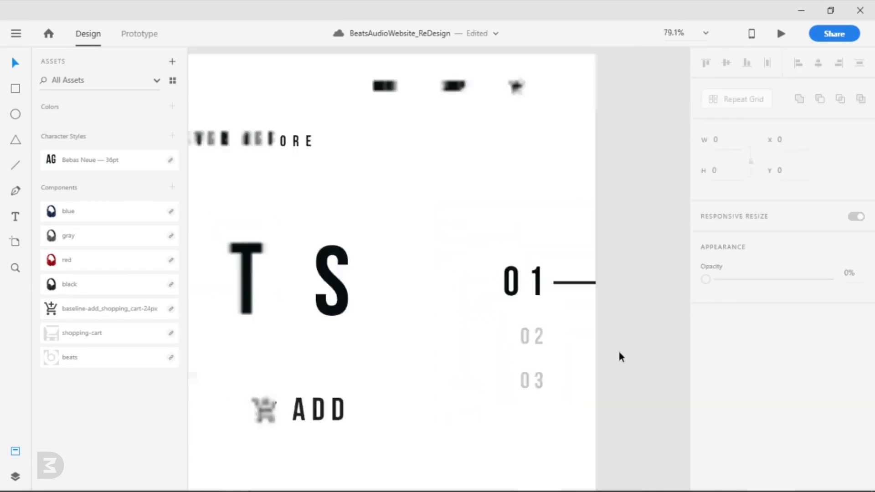
scroll(624, 367, "down", 1)
scroll(640, 354, "left", 1)
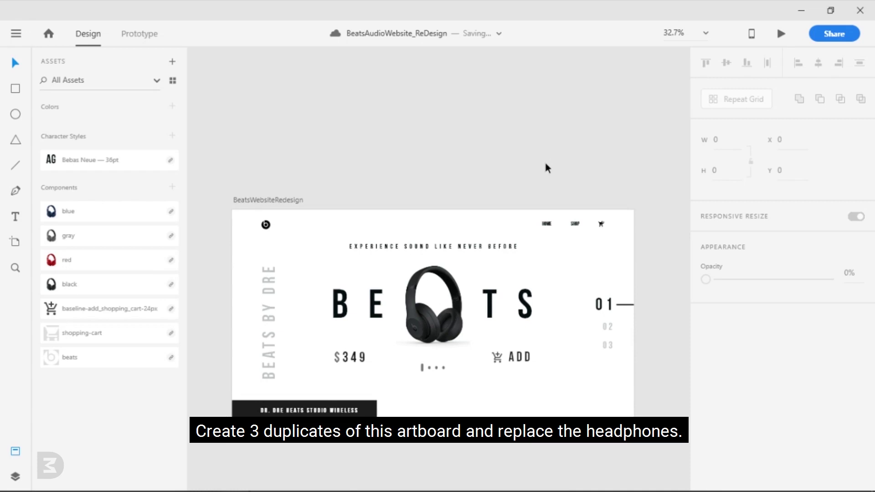
scroll(548, 171, "down", 4, "ctrl")
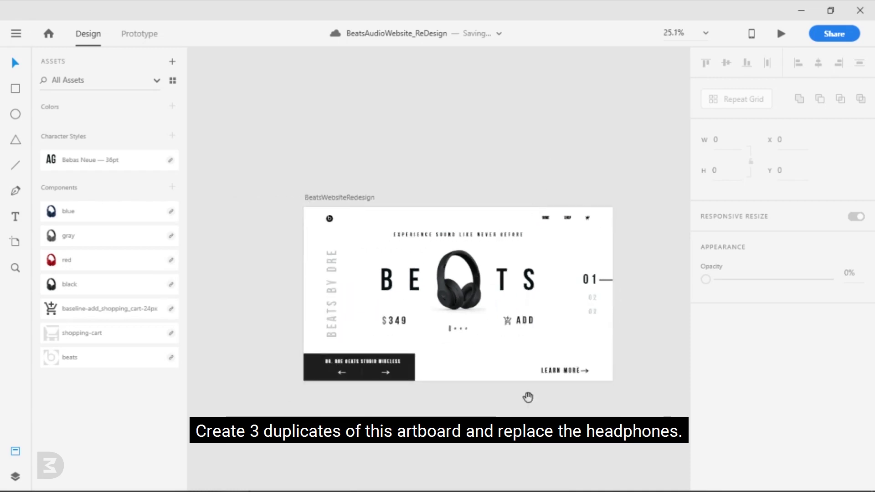
left_click_drag(143, 275, 370, 157)
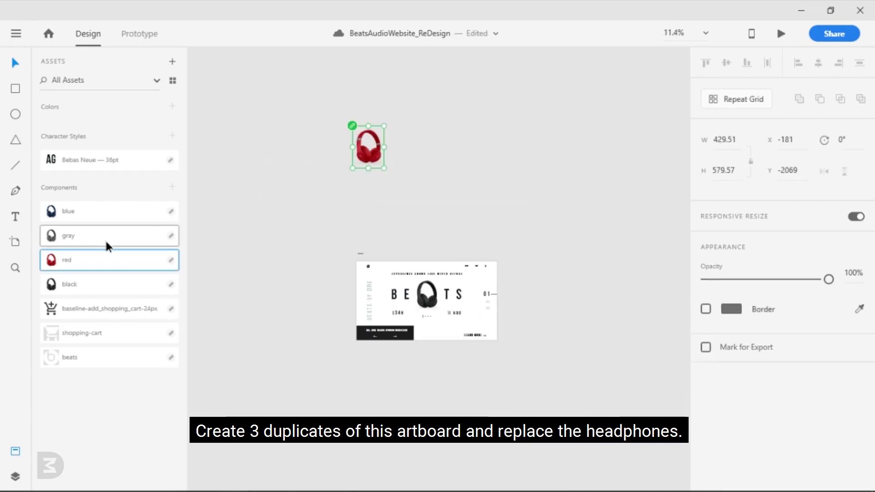
left_click_drag(100, 237, 455, 155)
Step: Place a blue headphone instance beside the gray one and arrange the three colored headphones in a row above the artboard
left_click_drag(359, 266, 580, 139)
left_click(558, 293)
left_click_drag(332, 100, 597, 177)
left_click_drag(582, 135, 616, 198)
left_click(519, 343)
scroll(520, 343, "up", 2, "ctrl")
left_click_drag(674, 91, 573, 132)
left_click(508, 386)
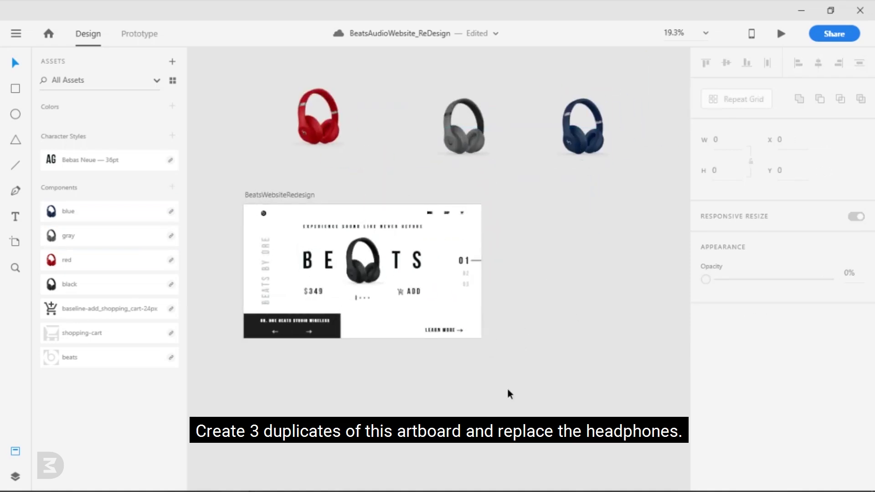
scroll(507, 387, "up", 4, "ctrl")
left_click(405, 285)
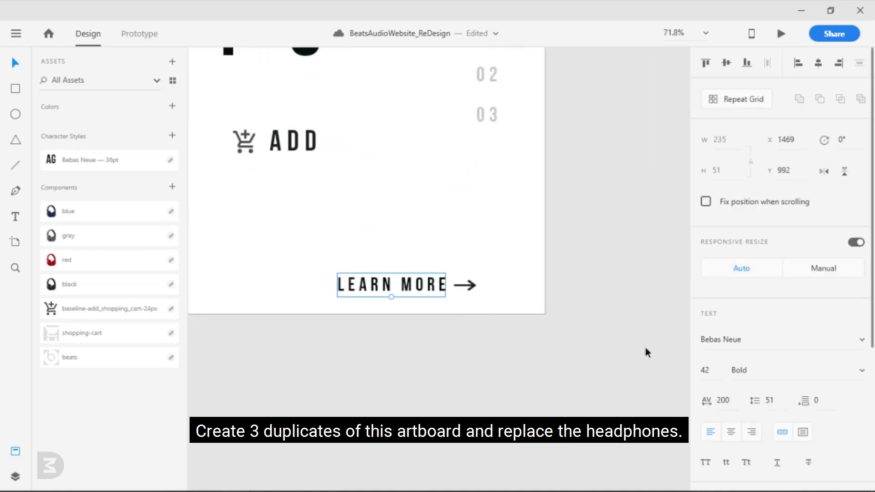
left_click(504, 332)
scroll(403, 355, "down", 1, "ctrl")
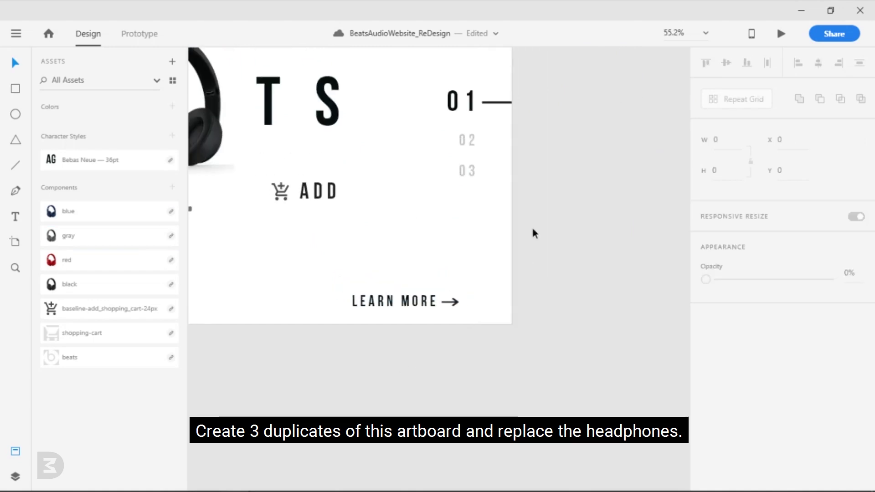
Step: Duplicate the BeatsWebsiteRedesign artboard, move the copy farther right of the original, and select the red headphones
scroll(484, 281, "down", 4, "ctrl")
scroll(574, 385, "down", 1, "ctrl")
left_click(321, 281)
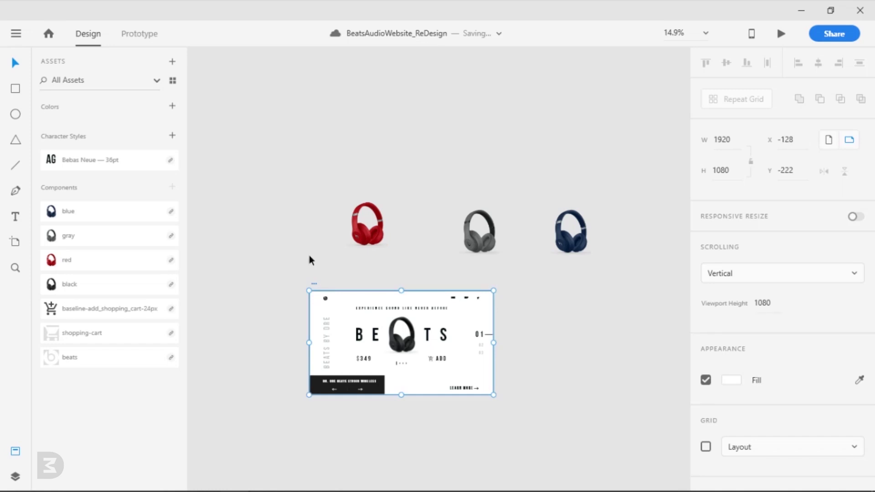
key("ctrl+d")
left_click_drag(531, 410, 483, 411)
left_click_drag(419, 272, 448, 272)
left_click(545, 407)
left_click_drag(543, 404, 496, 394)
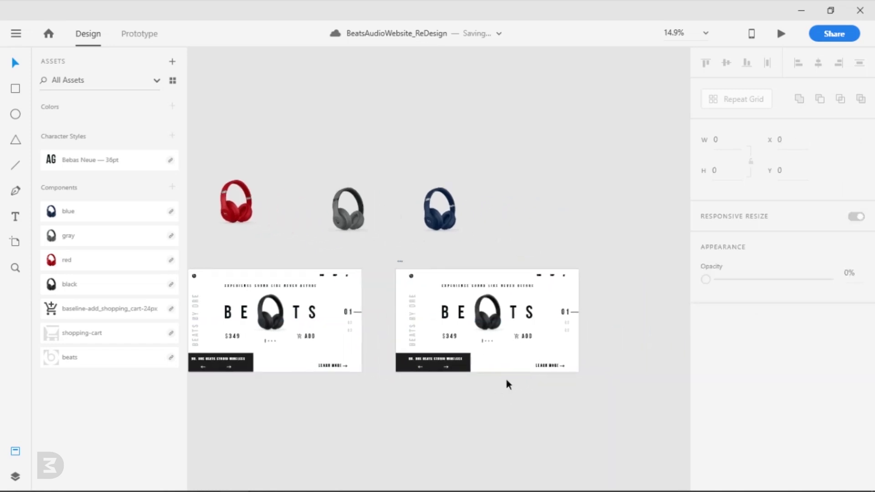
left_click(235, 203)
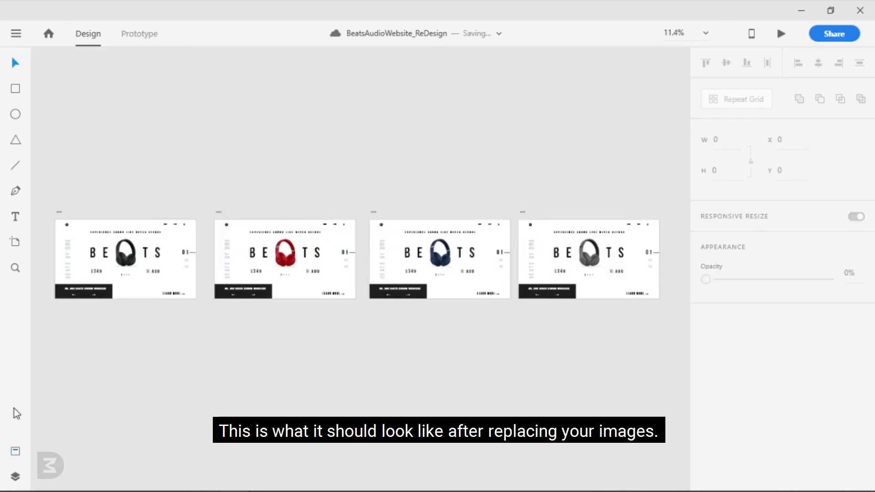
Step: Fill the first bar of the color picker on the black headphones artboard with black sampled from the headphones
left_click(15, 476)
left_click(16, 453)
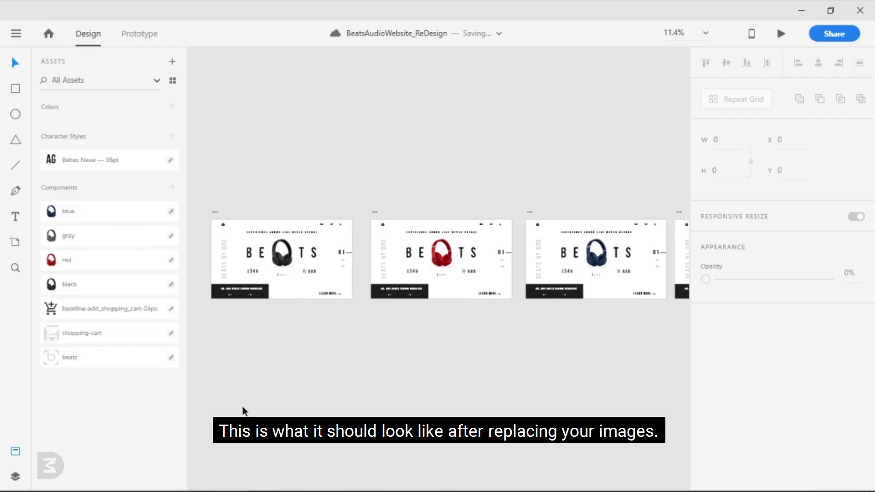
scroll(298, 344, "up", 5)
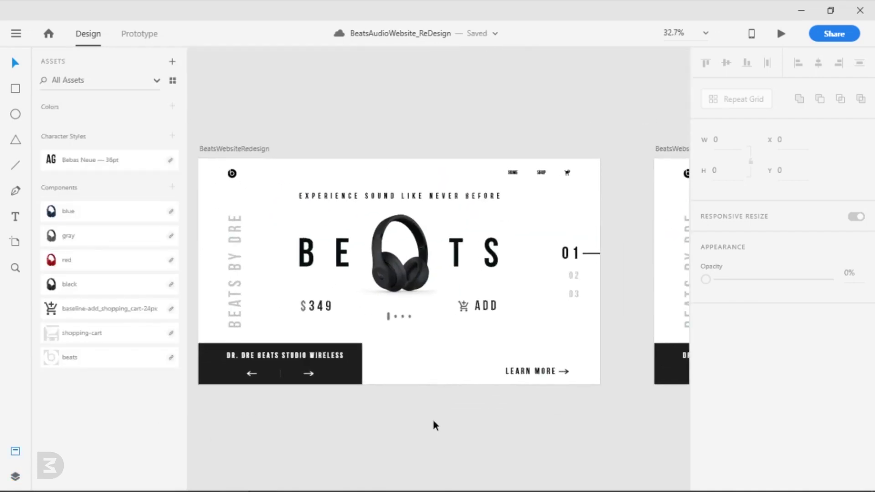
scroll(408, 401, "up", 3)
left_click(374, 258)
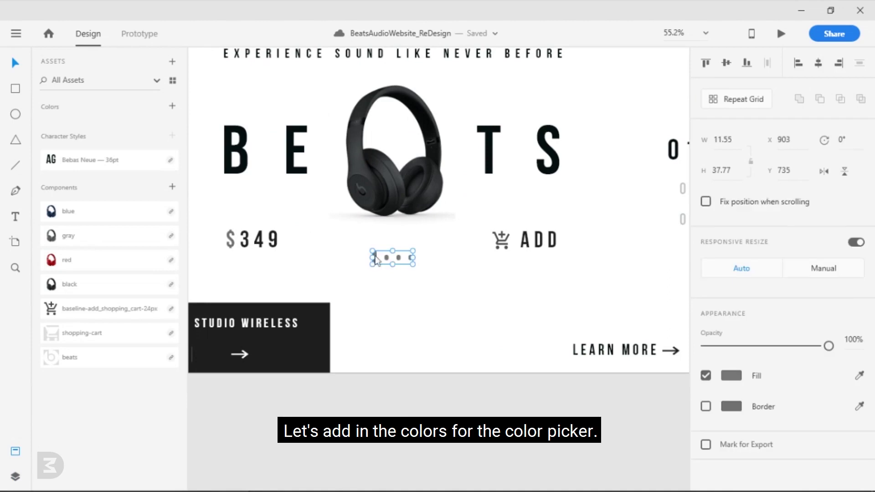
double_click(374, 258)
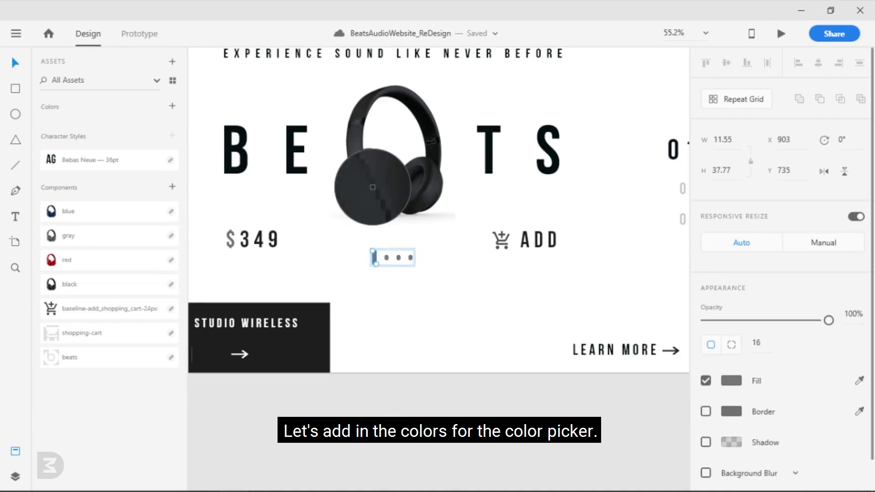
left_click(383, 184)
left_click(462, 405)
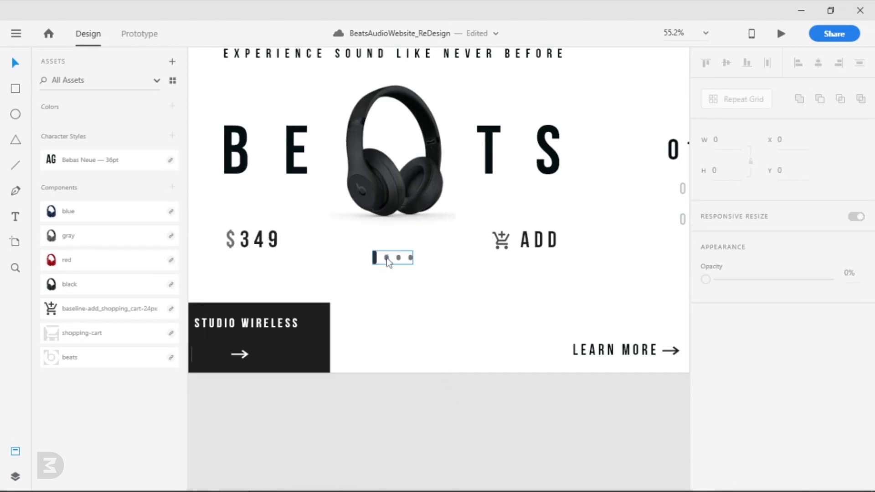
Step: Fill the color picker's second dot with red sampled from the red headphones on the neighbouring artboard
double_click(386, 259)
scroll(496, 371, "down", 5)
left_click_drag(601, 410, 312, 396)
left_click(859, 382)
left_click(527, 252)
Step: Fill the color picker's third dot with navy sampled from the blue headphones
scroll(294, 310, "up", 5)
double_click(293, 296)
key("Escape")
scroll(402, 368, "down", 5)
left_click_drag(515, 433, 285, 370)
scroll(394, 369, "down", 3)
left_click(859, 380)
left_click(640, 296)
left_click(221, 386)
Step: Fill the color picker's fourth dot with a light gray sampled with the eyedropper
scroll(244, 364, "up", 5)
scroll(287, 356, "up", 3)
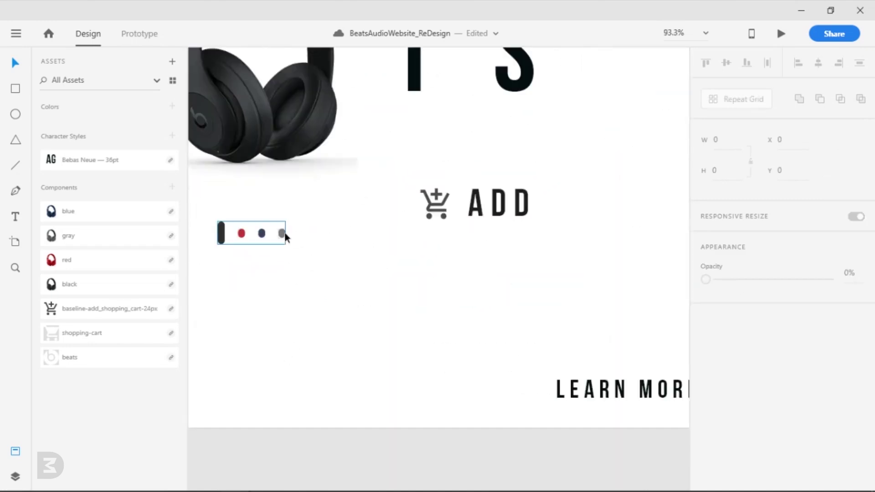
left_click(282, 232)
double_click(281, 233)
left_click(858, 380)
left_click(551, 429)
left_click(567, 447)
scroll(569, 430, "down", 4)
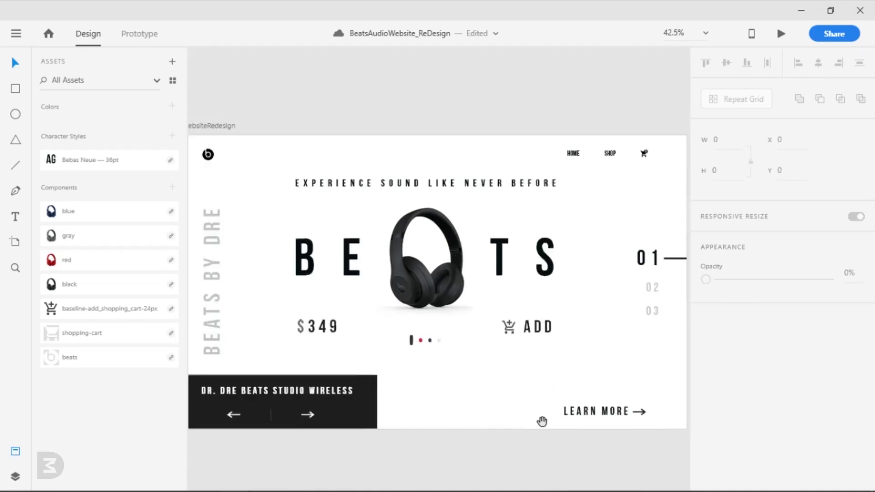
Step: Fill the color picker's fourth dot on the black headphones artboard with gray sampled from the gray headphones artboard
left_click_drag(540, 420, 414, 410)
left_click(315, 328)
scroll(313, 331, "up", 3)
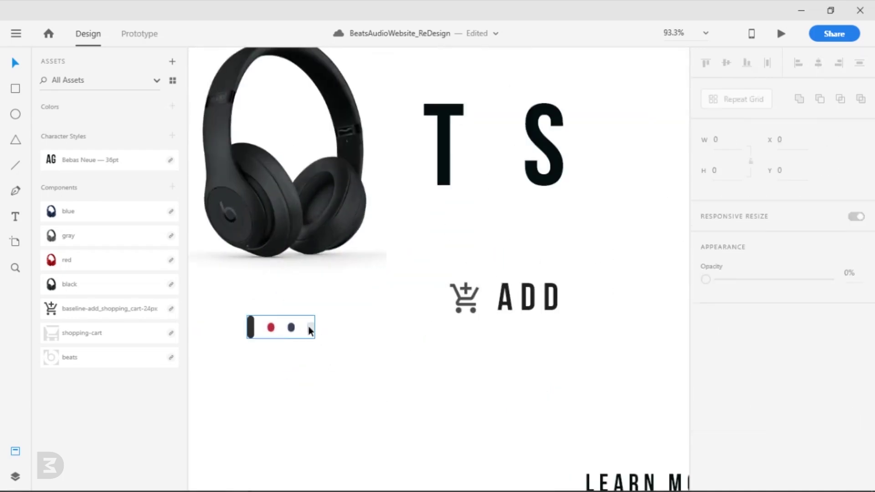
double_click(310, 327)
scroll(420, 363, "down", 3)
left_click_drag(634, 411, 398, 374)
left_click_drag(649, 363, 268, 391)
left_click(859, 381)
left_click(543, 251)
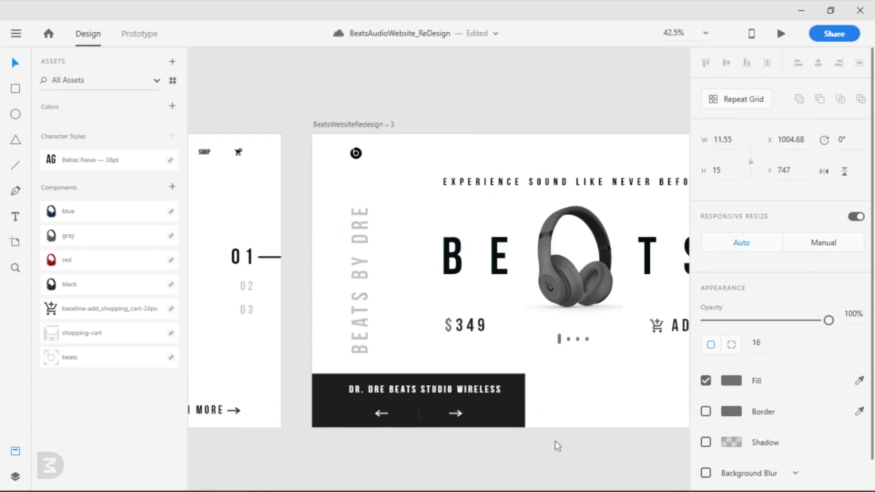
left_click(555, 441)
Step: Copy the recolored color picker from the black headphones artboard and replace the red headphones artboard's gray picker with it
scroll(555, 441, "down", 4)
left_click_drag(355, 419, 488, 422)
left_click_drag(280, 416, 549, 388)
scroll(374, 410, "up", 6)
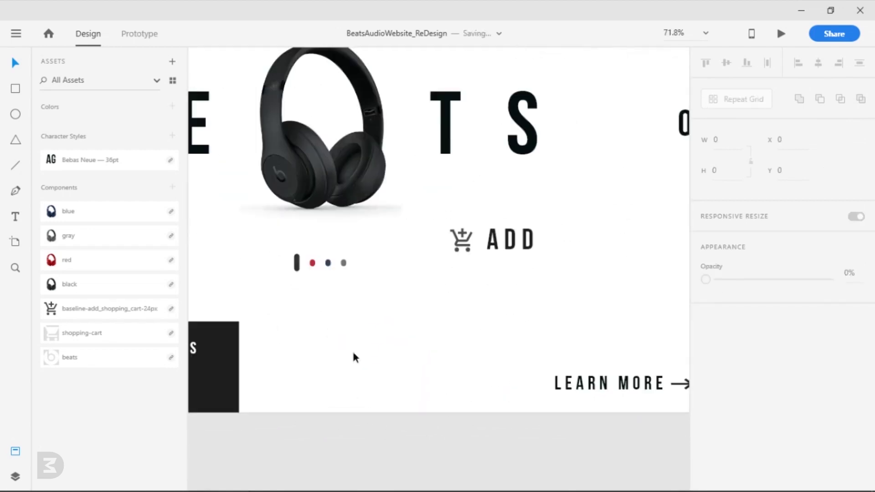
key("ctrl+v")
scroll(395, 339, "down", 5)
scroll(445, 335, "up", 4)
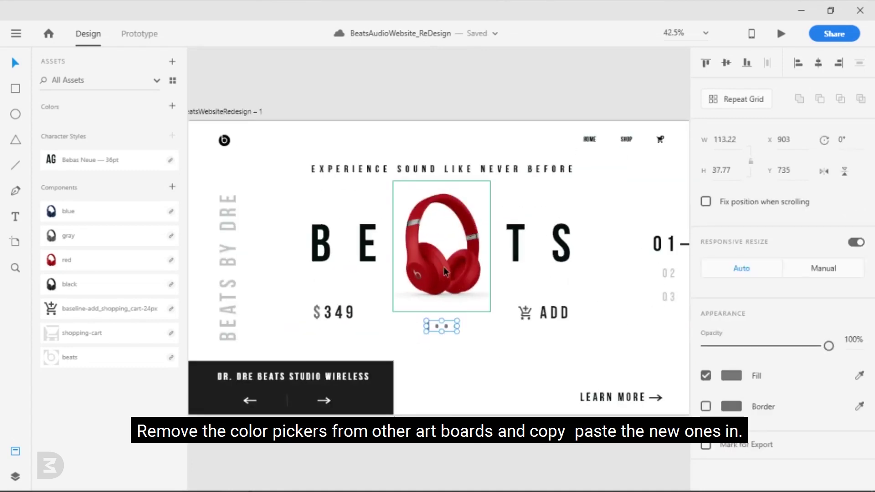
key("Delete")
left_click(225, 111)
key("ctrl+v")
scroll(514, 117, "down", 4)
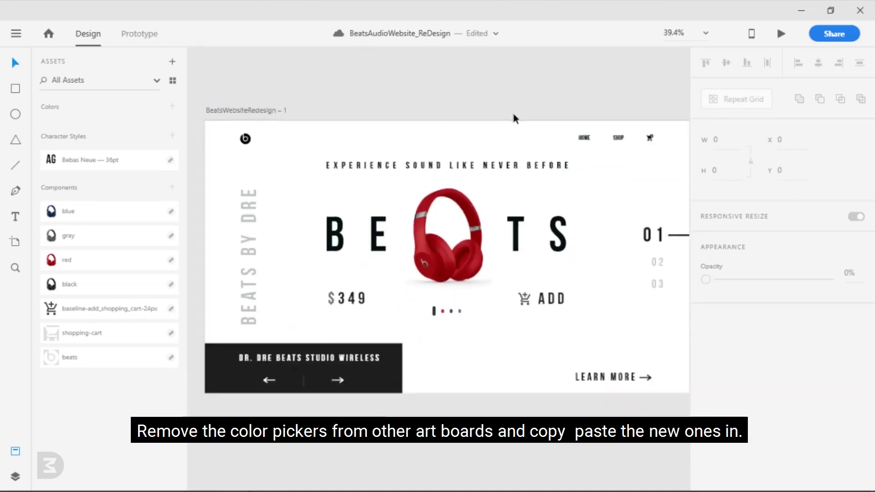
Step: Stretch the red dot into the tall active bar and shrink the black bar to a dot on the red headphones artboard
scroll(460, 357, "up", 6)
scroll(455, 374, "up", 5)
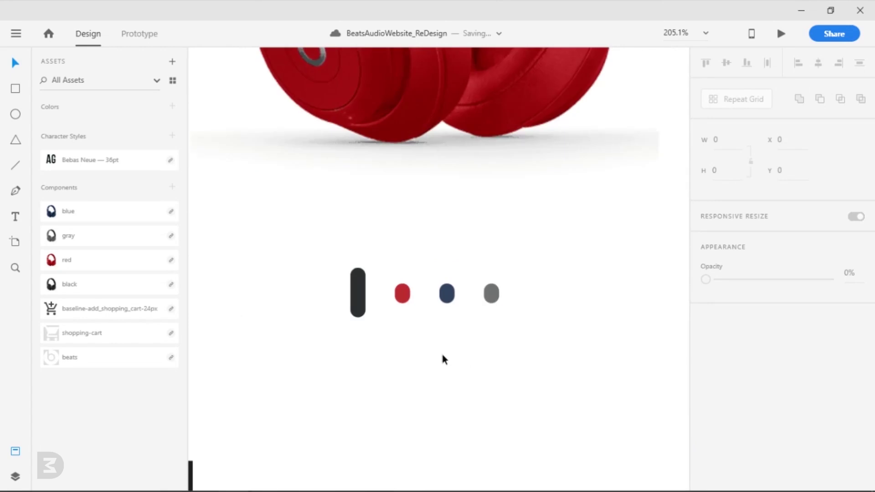
left_click(357, 292)
double_click(357, 291)
left_click(402, 293)
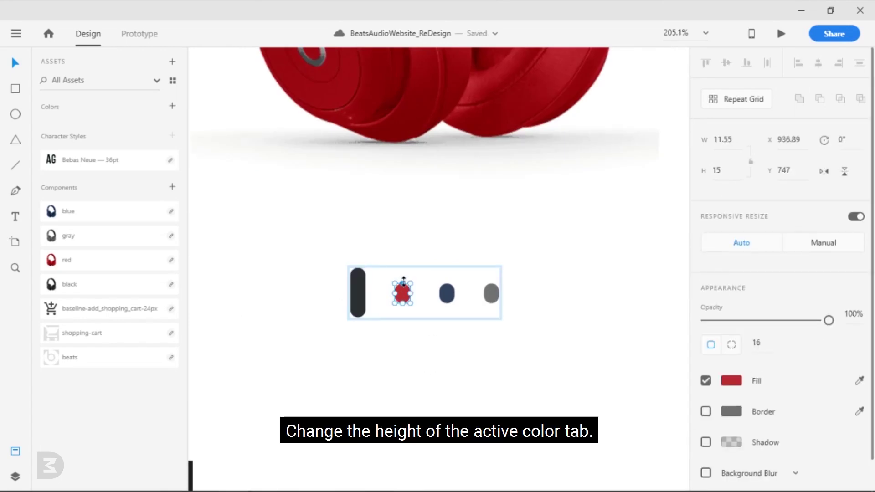
left_click(360, 287)
left_click_drag(404, 314, 360, 303)
left_click(406, 375)
scroll(405, 365, "down", 10)
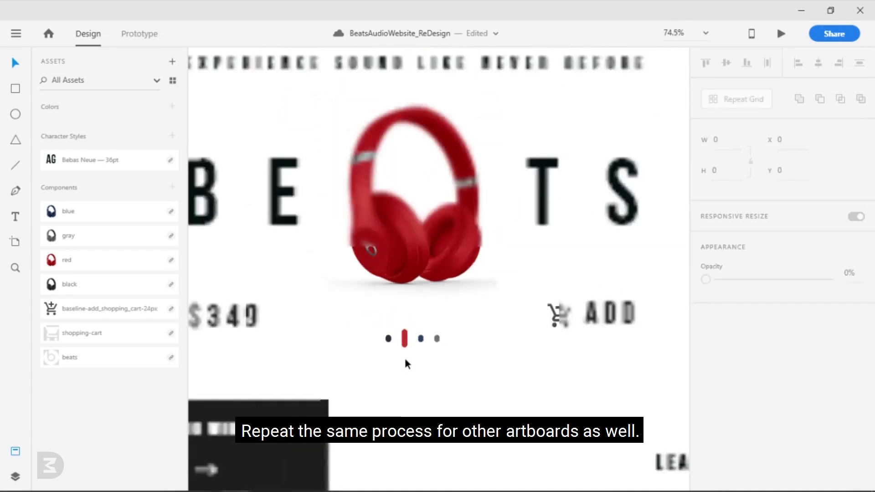
Step: Replace the gray color picker on the blue headphones artboard with the copied recolored one
scroll(436, 414, "right", 5)
scroll(380, 368, "up", 6)
left_click(369, 355)
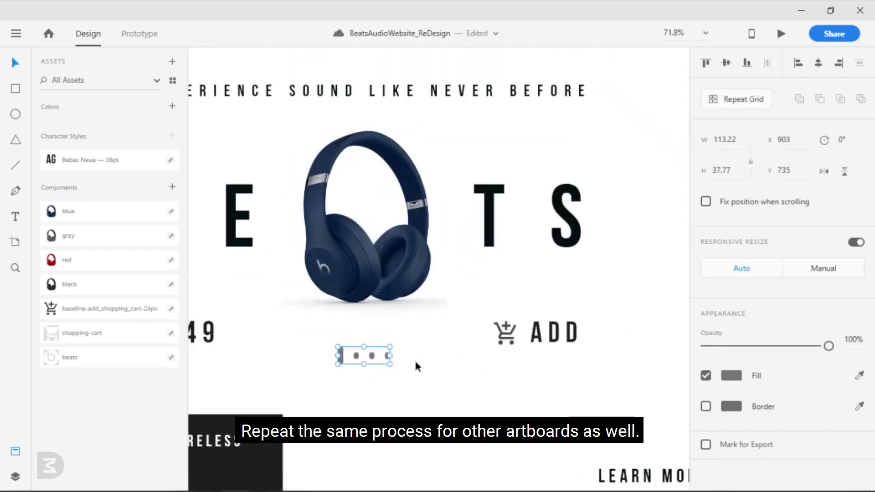
key("Delete")
scroll(412, 358, "down", 3)
left_click(260, 185)
key("ctrl+v")
left_click(414, 459)
Step: Stretch the navy dot into the tall active bar and shrink the black bar to a dot on the blue headphones artboard
scroll(389, 398, "up", 6)
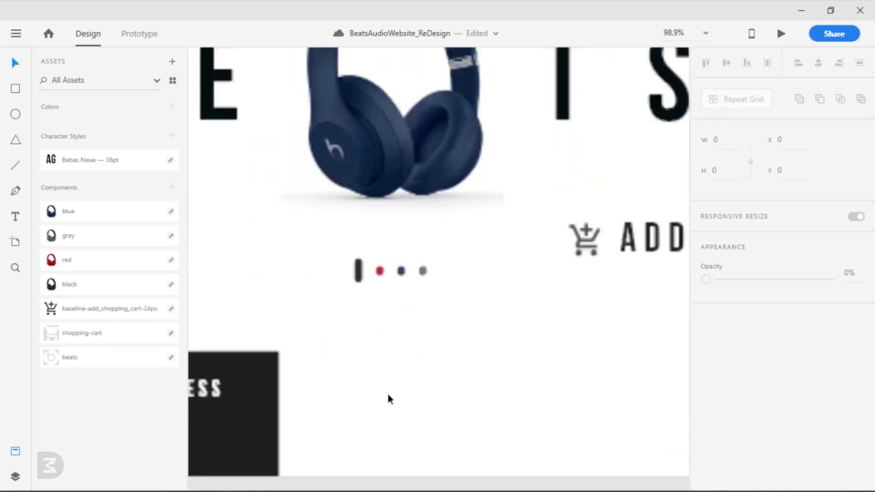
scroll(405, 363, "up", 5)
left_click(409, 235)
double_click(410, 233)
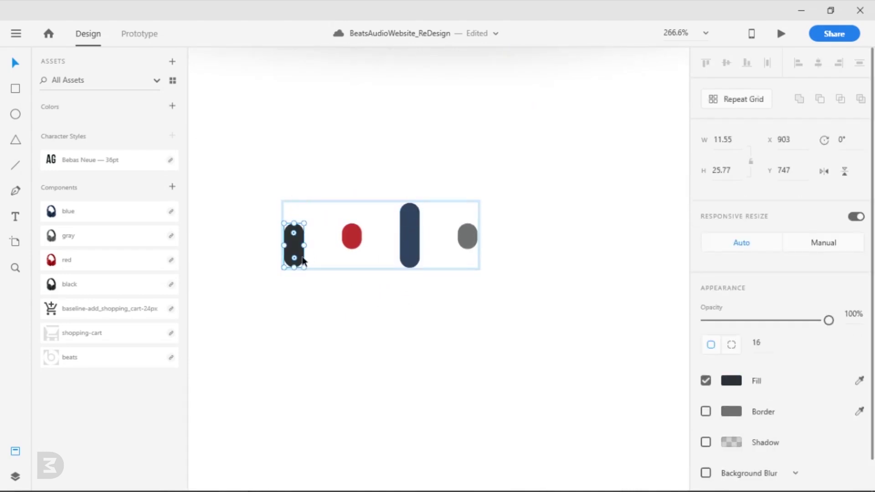
left_click(351, 320)
scroll(364, 317, "down", 6)
Step: Replace the color picker on the gray headphones artboard with the copied recolored one
scroll(328, 364, "right", 3)
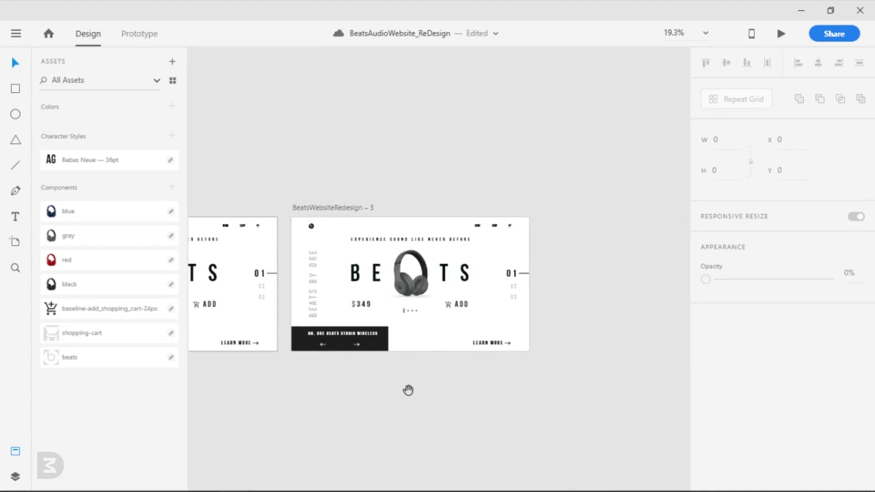
scroll(405, 378, "up", 3)
left_click(397, 275)
key("Delete")
left_click(257, 107)
key("ctrl+v")
left_click(397, 314)
Step: Stretch the fourth, gray dot into the tall active bar and shrink the black bar to a dot on the gray headphones artboard
scroll(397, 317, "up", 7)
left_click_drag(406, 229, 421, 417)
double_click(444, 285)
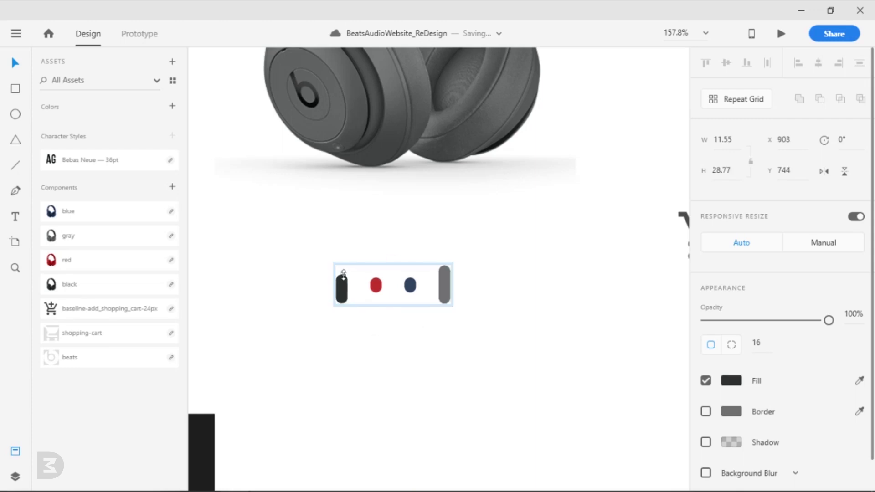
left_click_drag(344, 302, 344, 293)
left_click(369, 336)
scroll(369, 333, "down", 6)
Step: Fill the BE and TS text on the red headphones artboard with red sampled from its active picker bar
left_click_drag(350, 392, 435, 400)
scroll(501, 374, "down", 2)
scroll(322, 401, "up", 3)
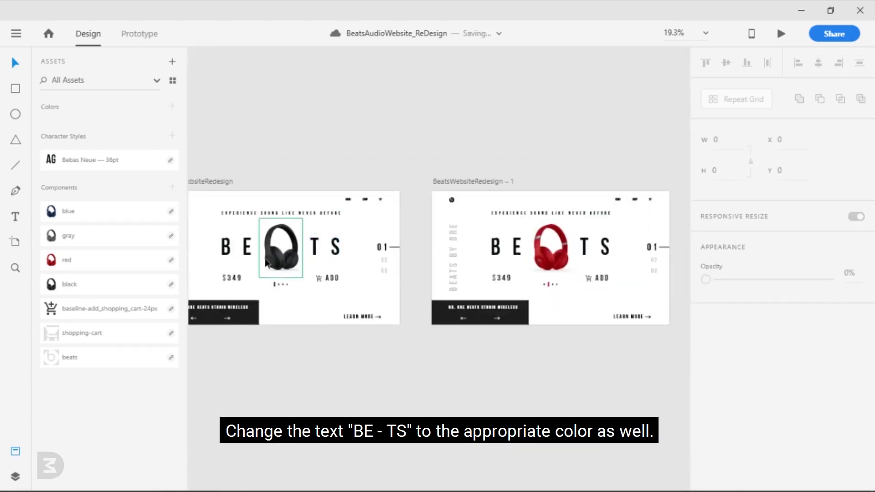
scroll(519, 381, "up", 2)
left_click(486, 275)
scroll(471, 389, "up", 3)
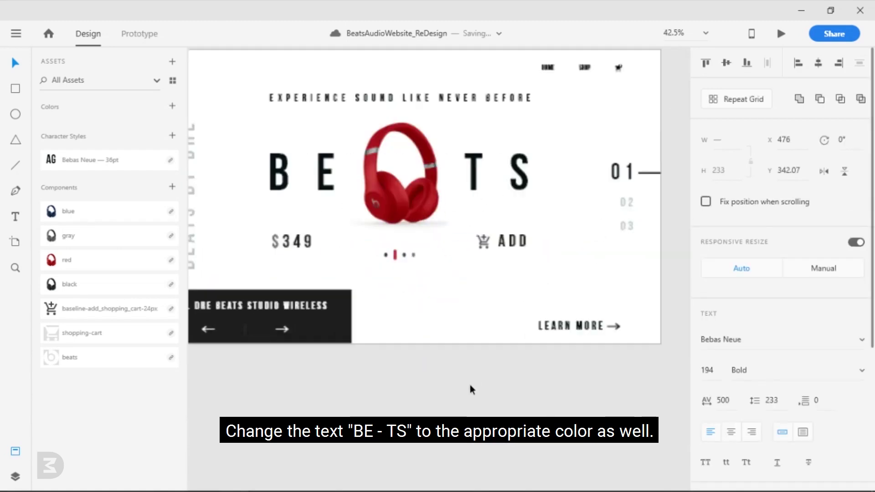
scroll(783, 401, "down", 3)
left_click(858, 426)
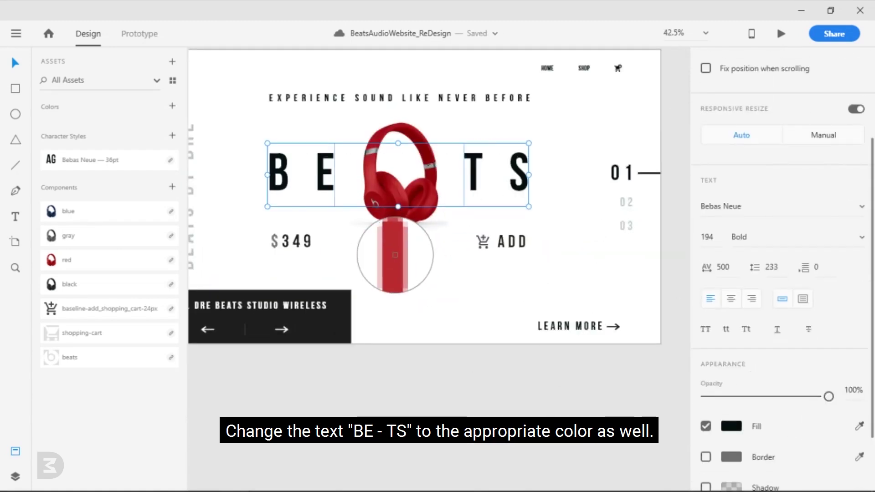
left_click(394, 255)
Step: Fill the BE and TS text on the blue headphones artboard with navy sampled from its active picker bar
scroll(463, 398, "down", 4)
left_click(421, 297)
scroll(783, 319, "down", 3)
left_click(859, 426)
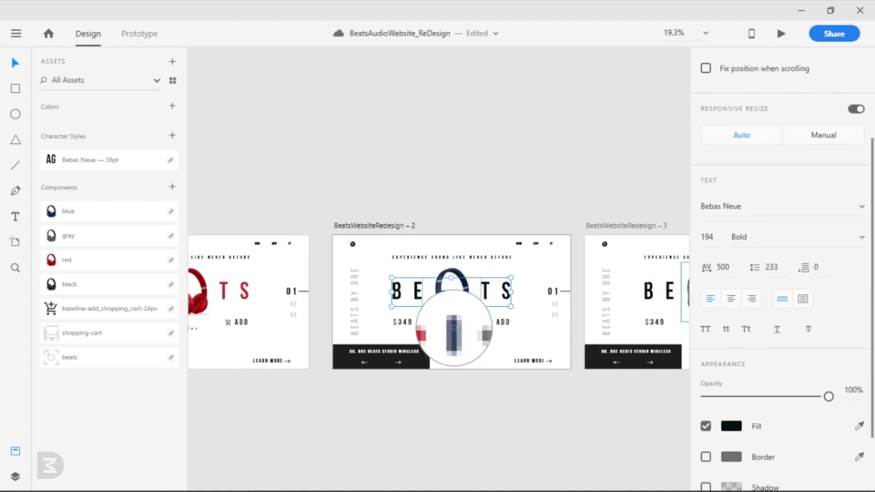
left_click(454, 329)
Step: Fill the BE and TS text on the gray headphones artboard with gray sampled from its active picker bar
scroll(523, 397, "up", 4)
left_click_drag(300, 410, 259, 420)
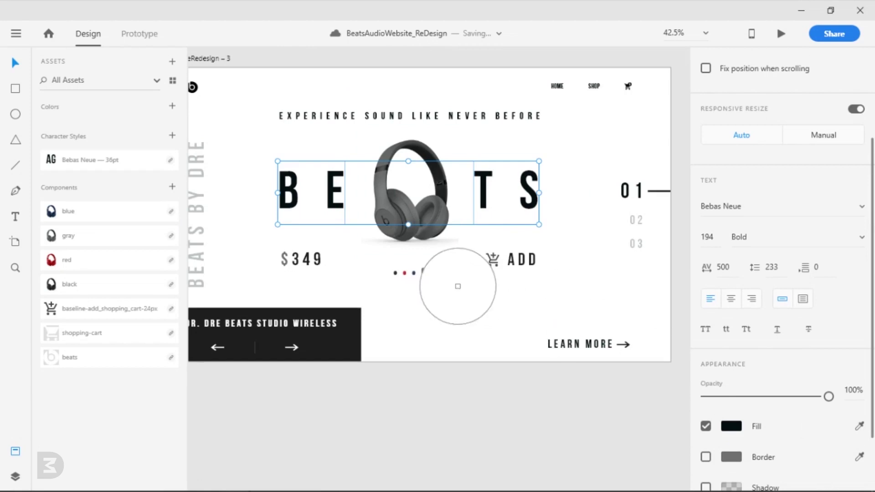
left_click(422, 273)
left_click(432, 378)
Step: Switch to Prototype mode and link the red dot on the black headphones artboard to the BeatsWebsiteRedesign – 1 artboard
scroll(431, 377, "down", 4)
left_click_drag(214, 421, 450, 415)
scroll(449, 415, "down", 1)
scroll(450, 415, "down", 5)
left_click_drag(371, 412, 449, 415)
scroll(332, 414, "up", 4)
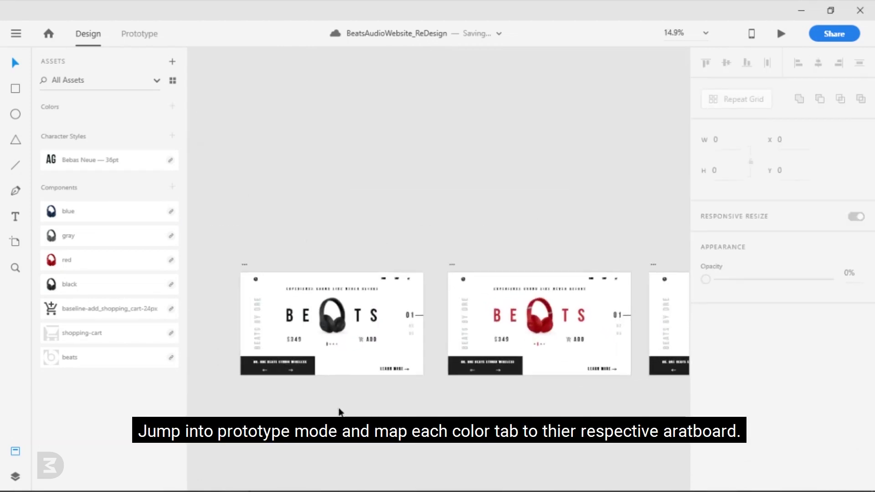
left_click(152, 36)
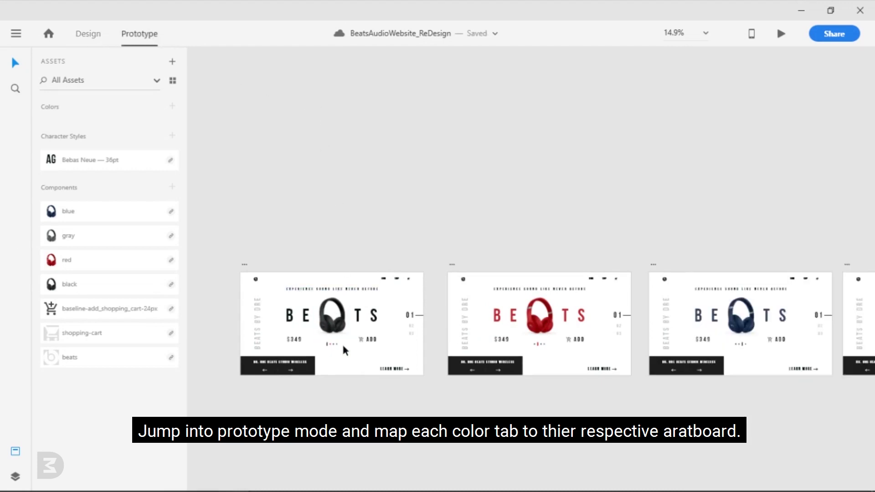
scroll(345, 351, "up", 5)
left_click(295, 341)
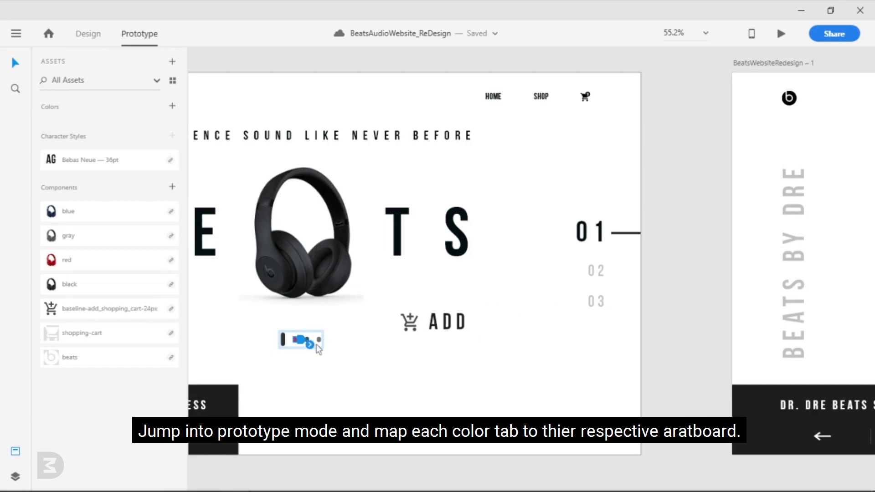
left_click_drag(618, 278, 741, 269)
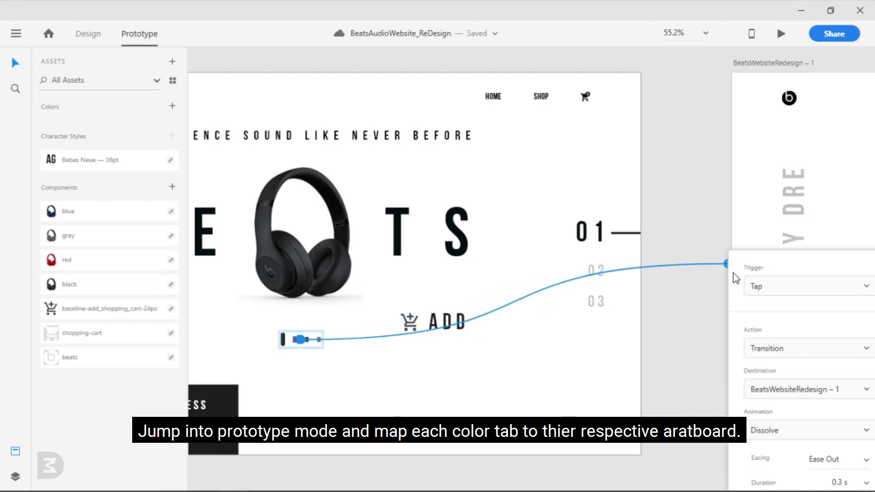
Step: Set the link's action to Auto-Animate with Ease In-Out easing and a duration of 0.6 s
left_click_drag(691, 390, 341, 301)
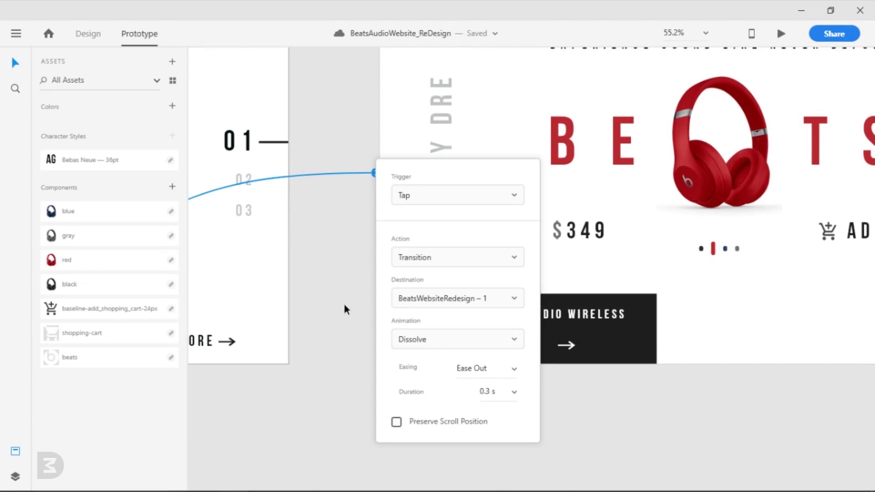
left_click(479, 265)
left_click(445, 304)
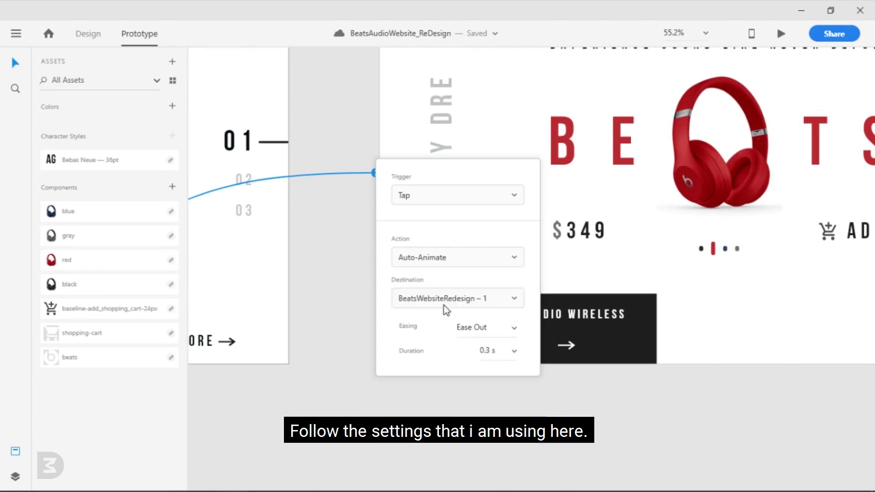
left_click(515, 331)
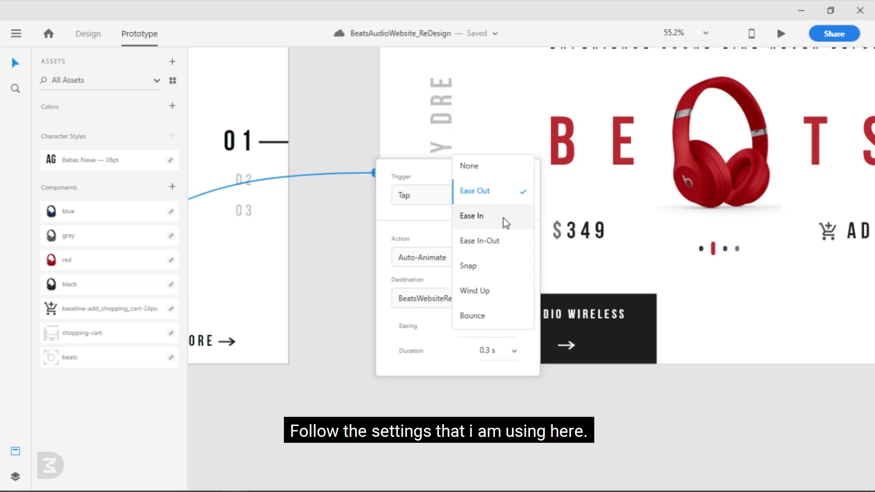
left_click(502, 241)
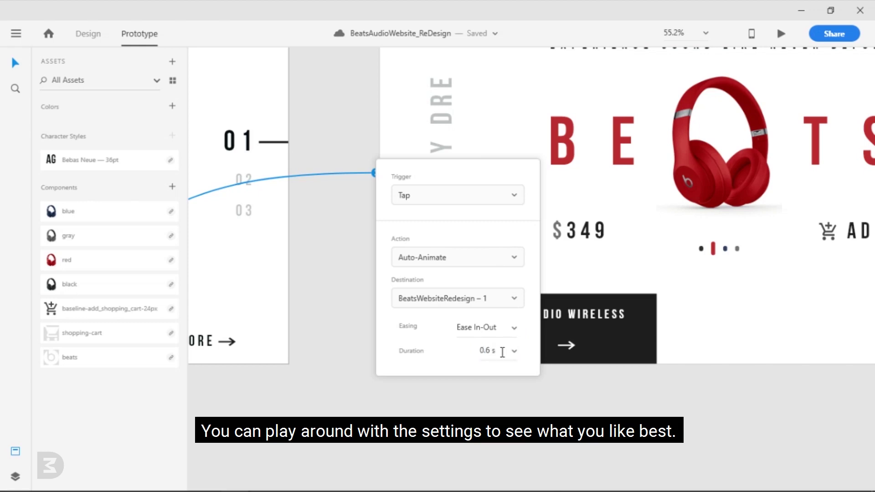
left_click(508, 415)
Step: Link the navy dot on the red headphones artboard to the blue headphones artboard
left_click_drag(729, 383, 451, 416)
left_click(446, 284)
scroll(447, 287, "right", 5)
left_click_drag(276, 259, 711, 256)
left_click(625, 438)
Step: Link the gray dot on the blue headphones artboard to the gray headphones artboard
scroll(638, 432, "down", 3)
left_click_drag(699, 431, 299, 410)
scroll(435, 306, "up", 3)
left_click(435, 279)
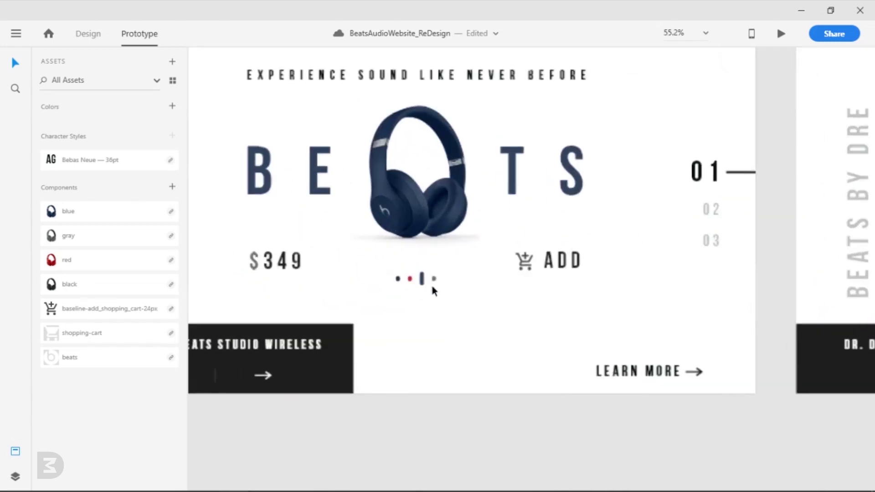
left_click_drag(439, 278, 802, 290)
left_click(752, 446)
Step: Link a color picker dot on the gray headphones artboard back to the blue headphones artboard
scroll(751, 446, "down", 3)
left_click_drag(752, 447, 508, 429)
left_click(736, 332)
double_click(737, 331)
left_click_drag(742, 331, 453, 341)
left_click(455, 444)
Step: Select the black dot on the red headphones artboard to link it back to the black headphones artboard
scroll(565, 332, "left", 5)
left_click(559, 330)
left_click(566, 328)
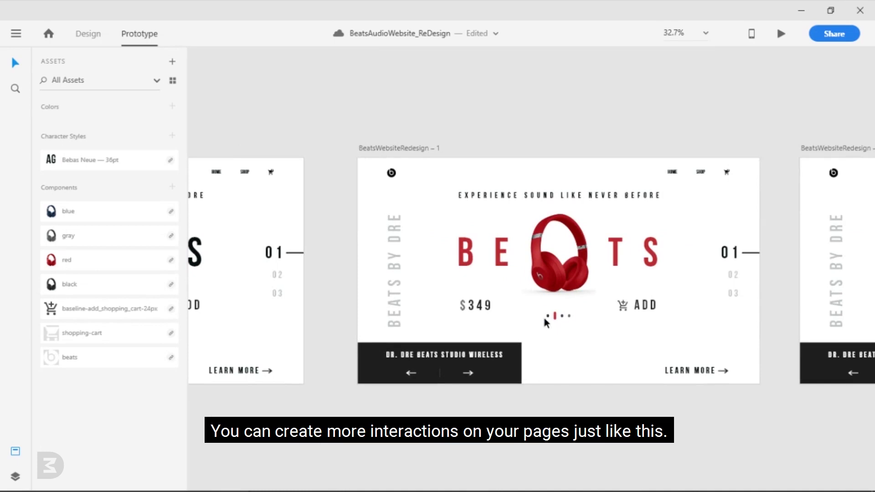
left_click(547, 318)
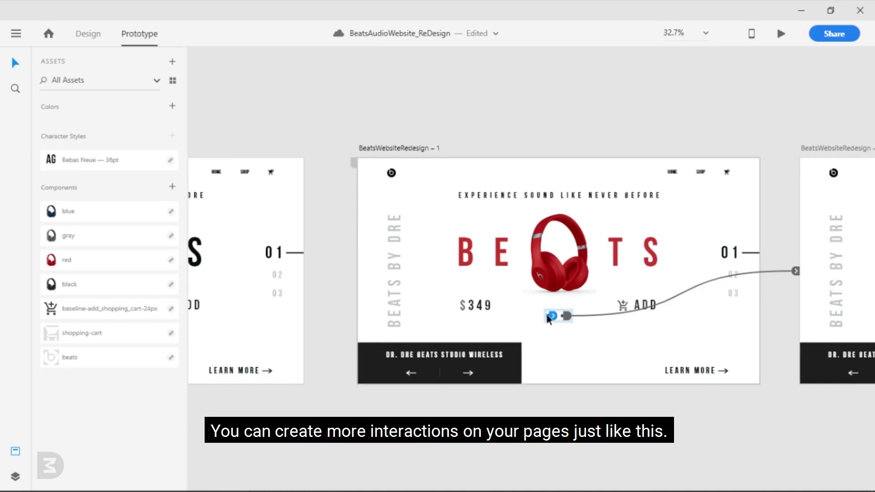
left_click_drag(473, 414, 473, 414)
Step: Examine the four product info page artboards and the Learn More text on the gray headphones artboard
scroll(400, 453, "down", 5, "ctrl")
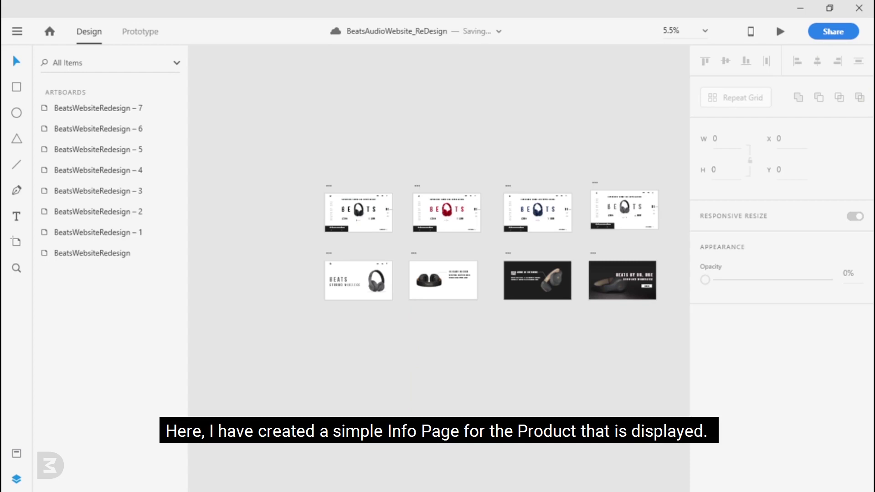
scroll(348, 286, "up", 8, "ctrl")
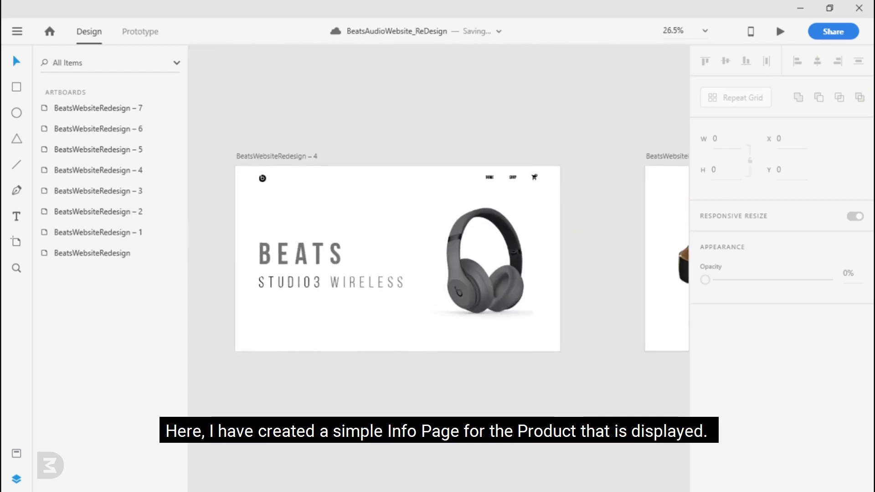
scroll(439, 240, "right", 10)
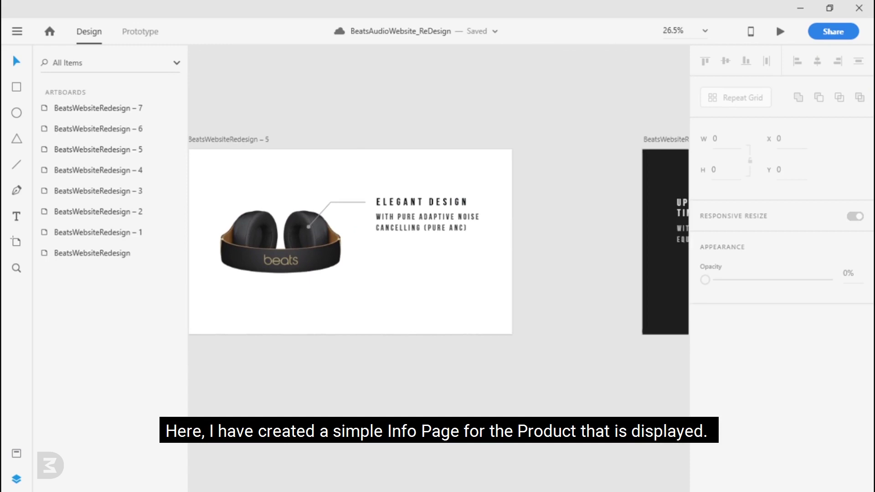
scroll(439, 228, "right", 6)
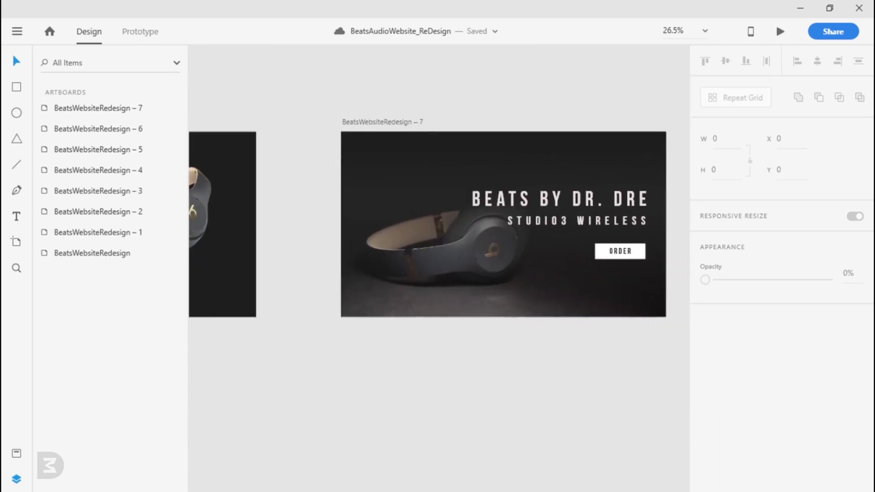
scroll(438, 228, "down", 3, "ctrl")
scroll(439, 269, "left", 4)
scroll(439, 268, "right", 2)
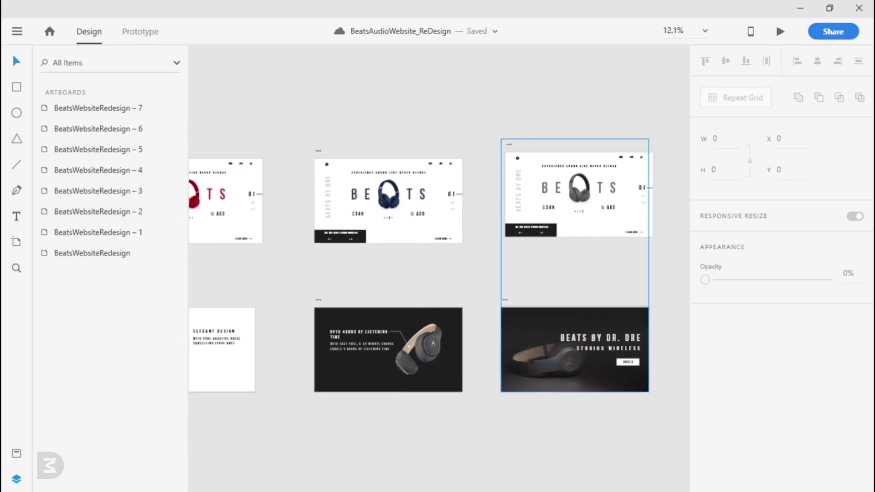
scroll(636, 277, "up", 3, "ctrl")
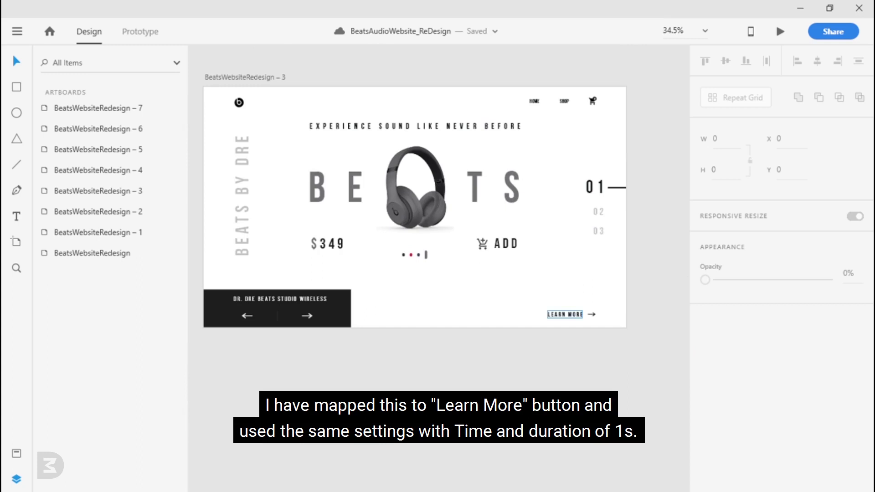
scroll(566, 359, "down", 3, "ctrl")
scroll(566, 360, "down", 2)
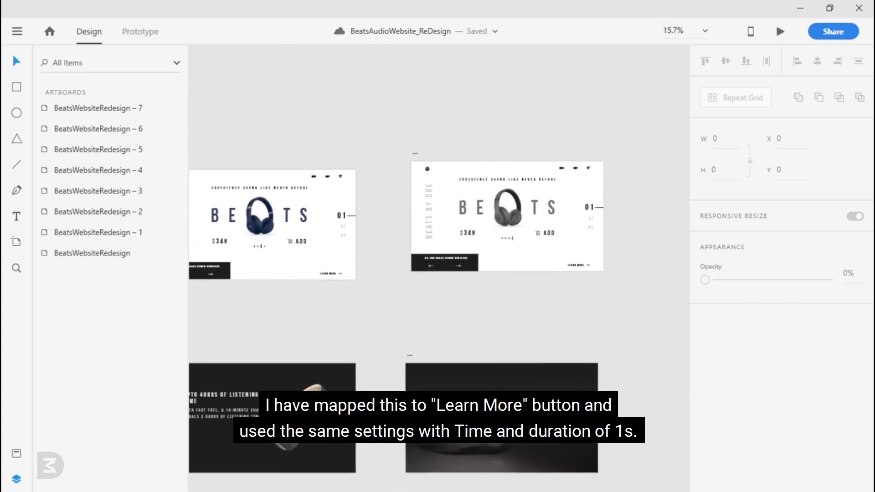
scroll(627, 313, "down", 2, "ctrl")
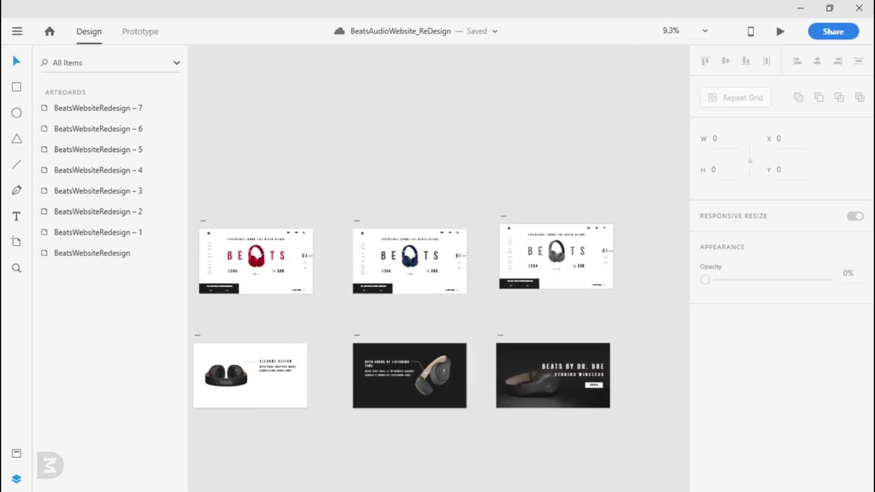
scroll(590, 311, "left", 2)
scroll(551, 308, "down", 1, "ctrl")
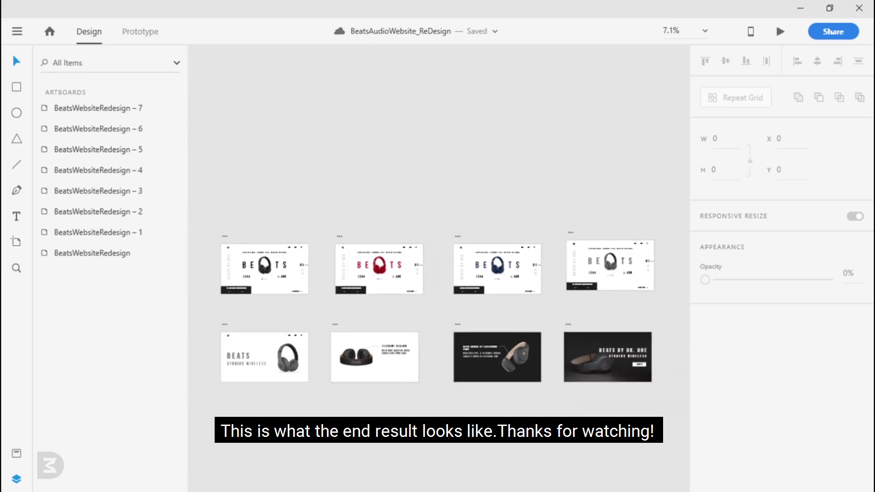